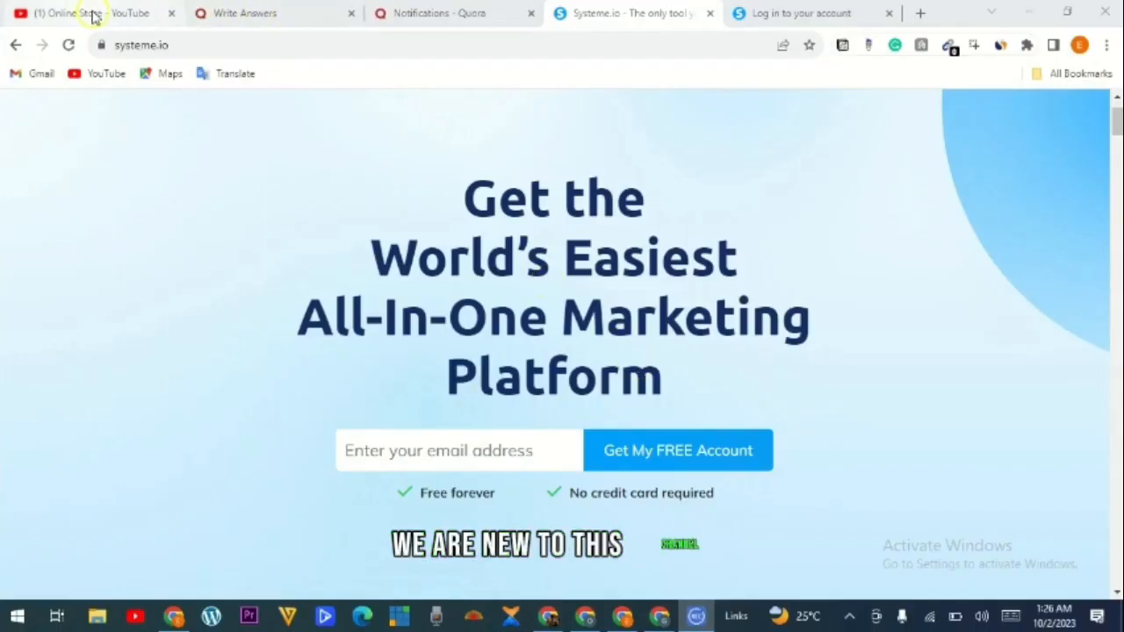
# Step: Look over the Online Store channel's videos page on YouTube
pyautogui.click(93, 13)
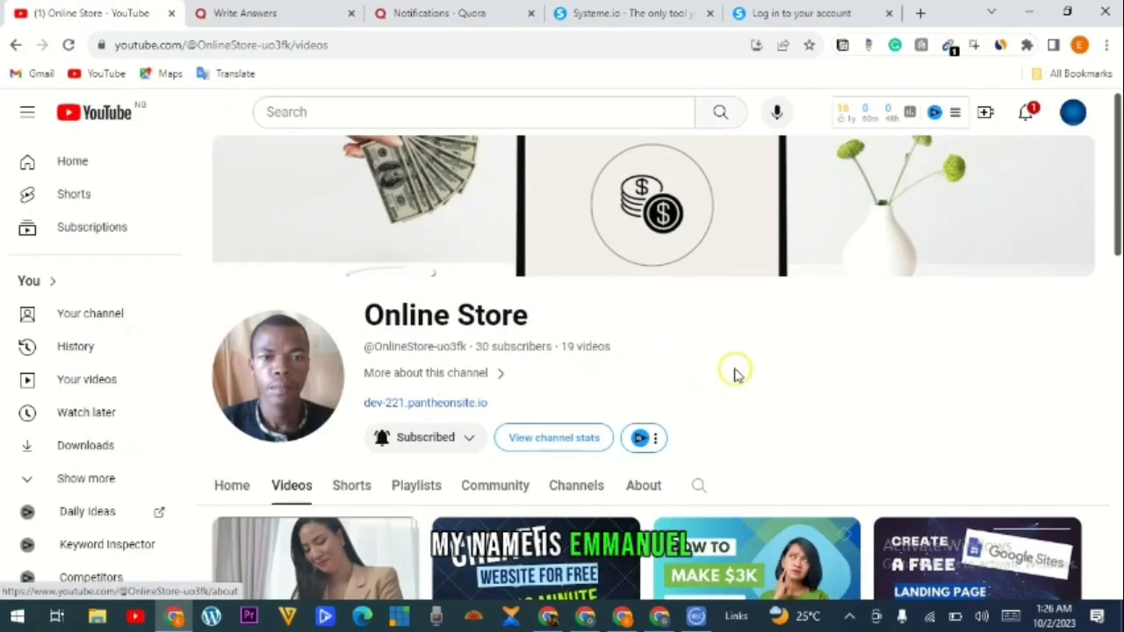
pyautogui.scroll(-1, 773, 389)
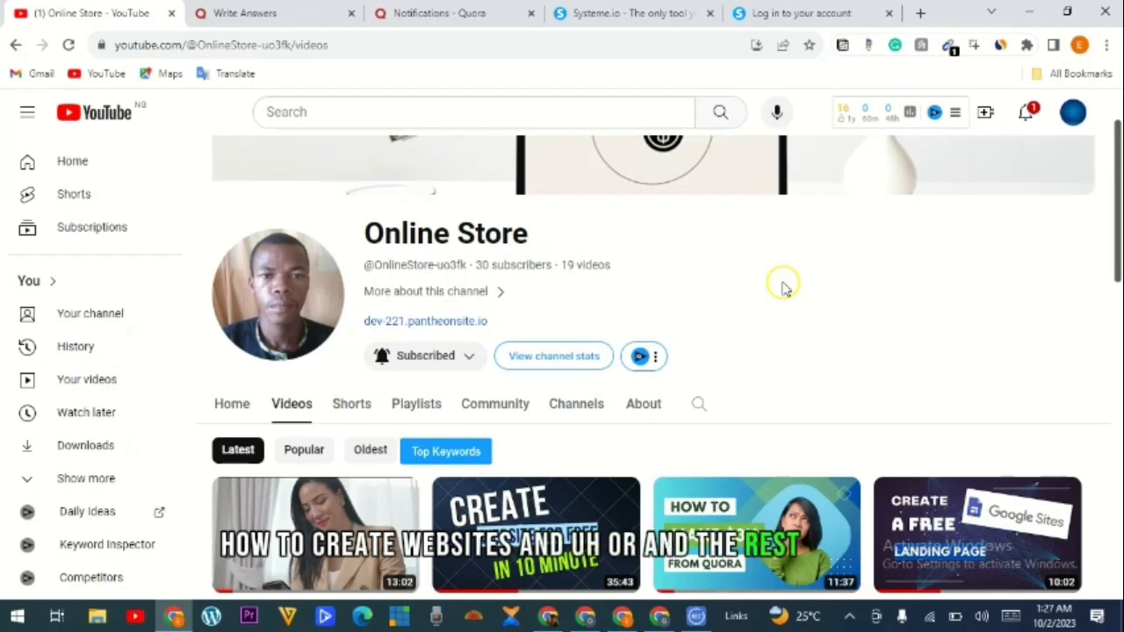
pyautogui.scroll(1, 746, 280)
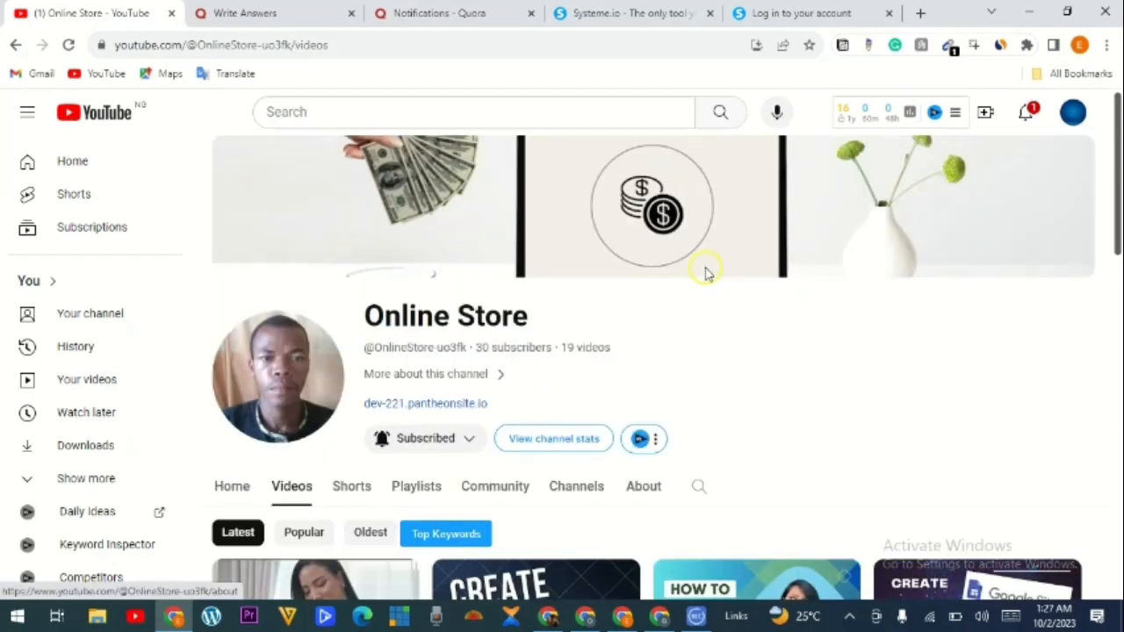
# Step: Switch to the Systeme.io home page and examine its free account offer and sign-up form
pyautogui.click(618, 14)
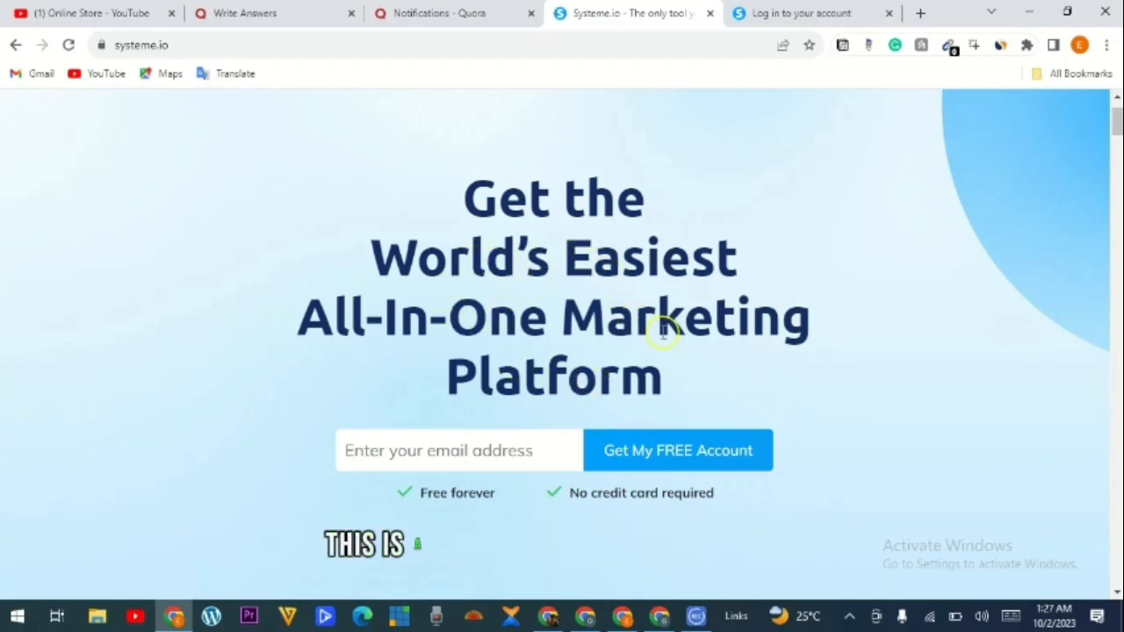
pyautogui.scroll(1, 663, 332)
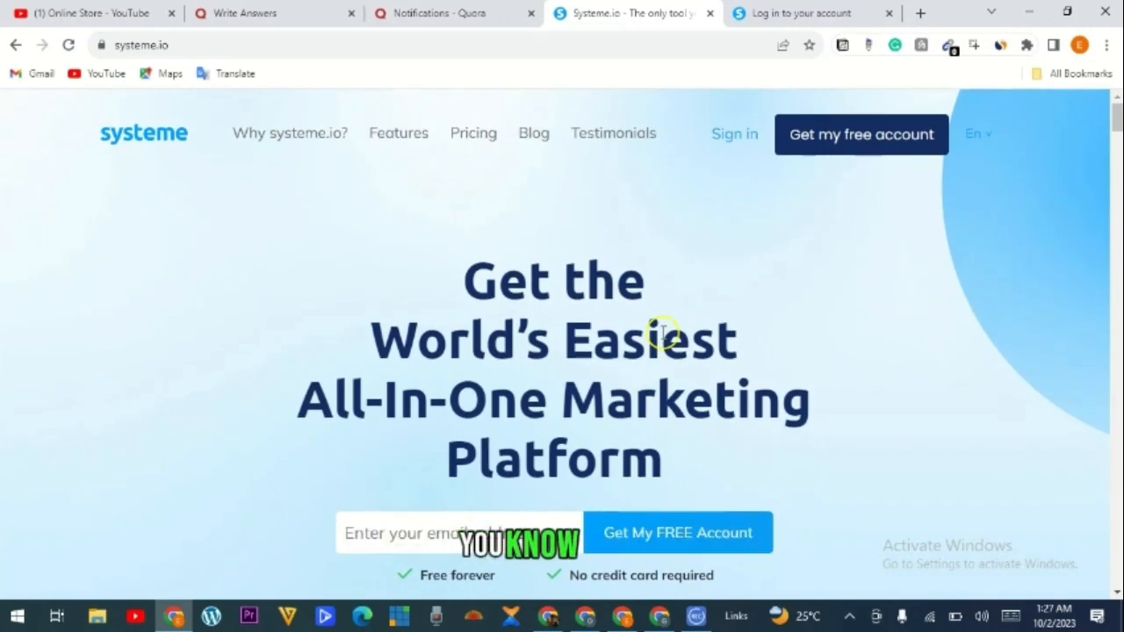
pyautogui.scroll(-1, 663, 332)
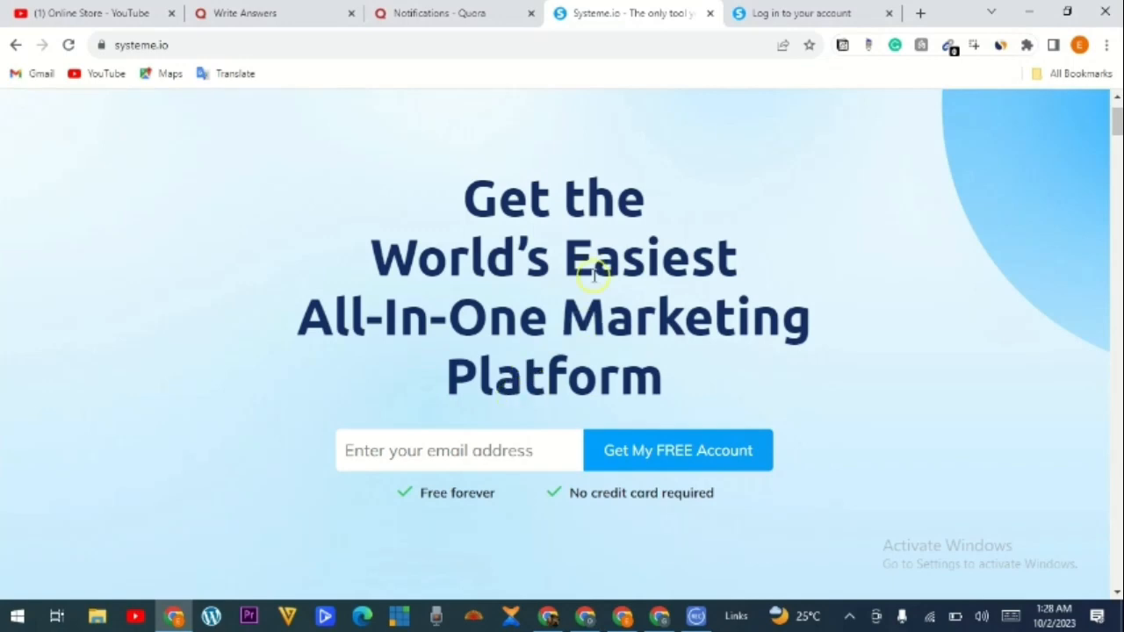
pyautogui.scroll(-2, 629, 292)
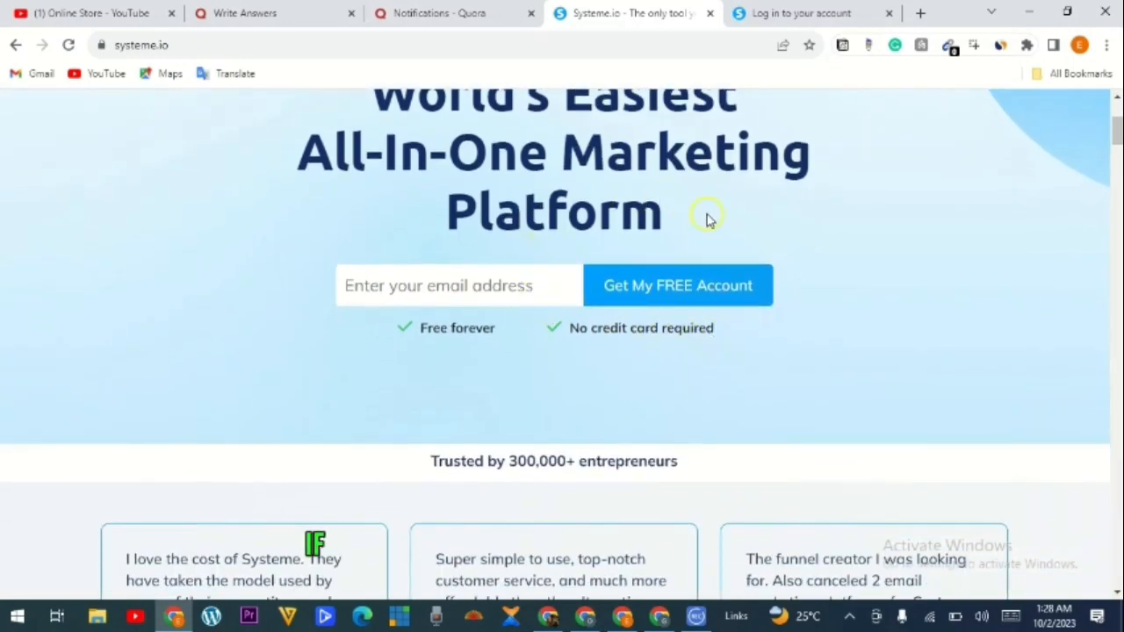
pyautogui.scroll(1, 553, 193)
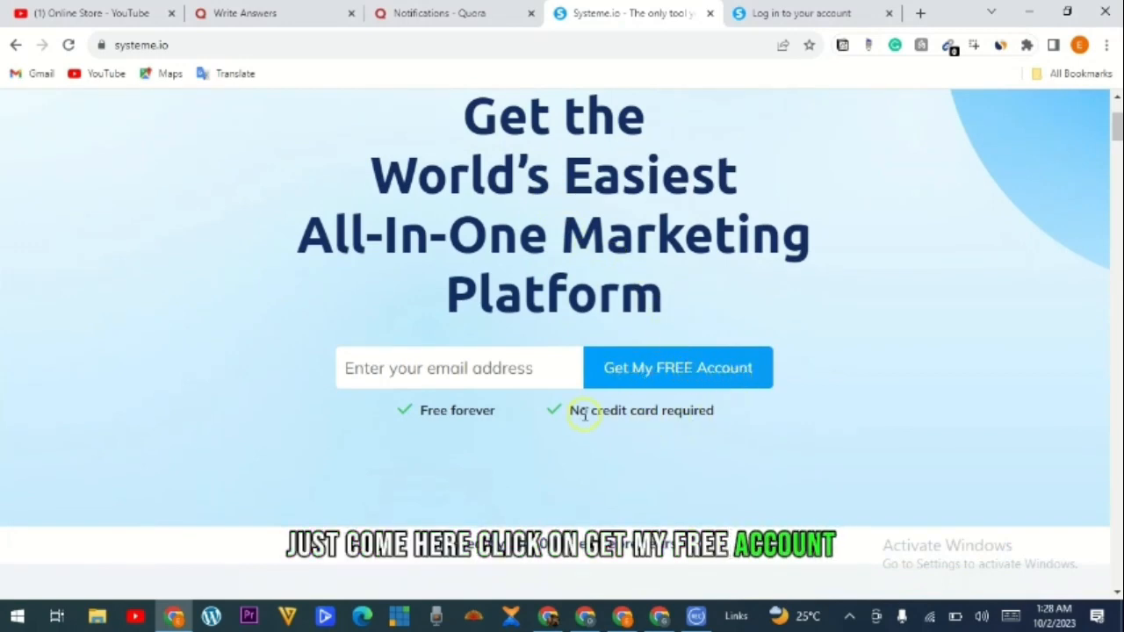
pyautogui.scroll(2, 825, 373)
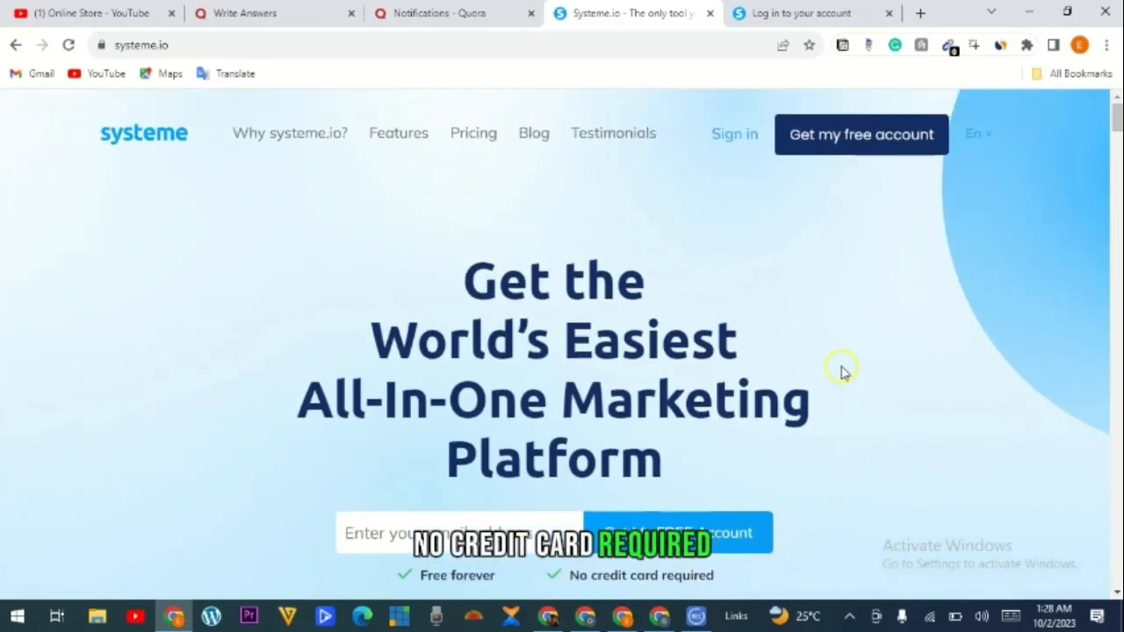
pyautogui.click(843, 139)
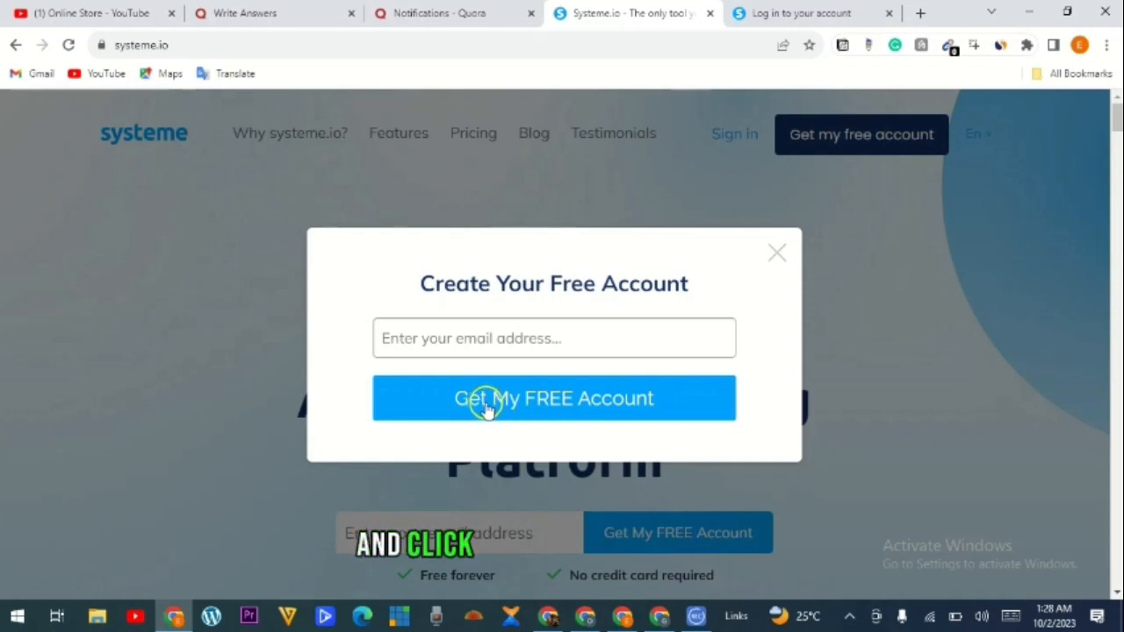
pyautogui.click(781, 255)
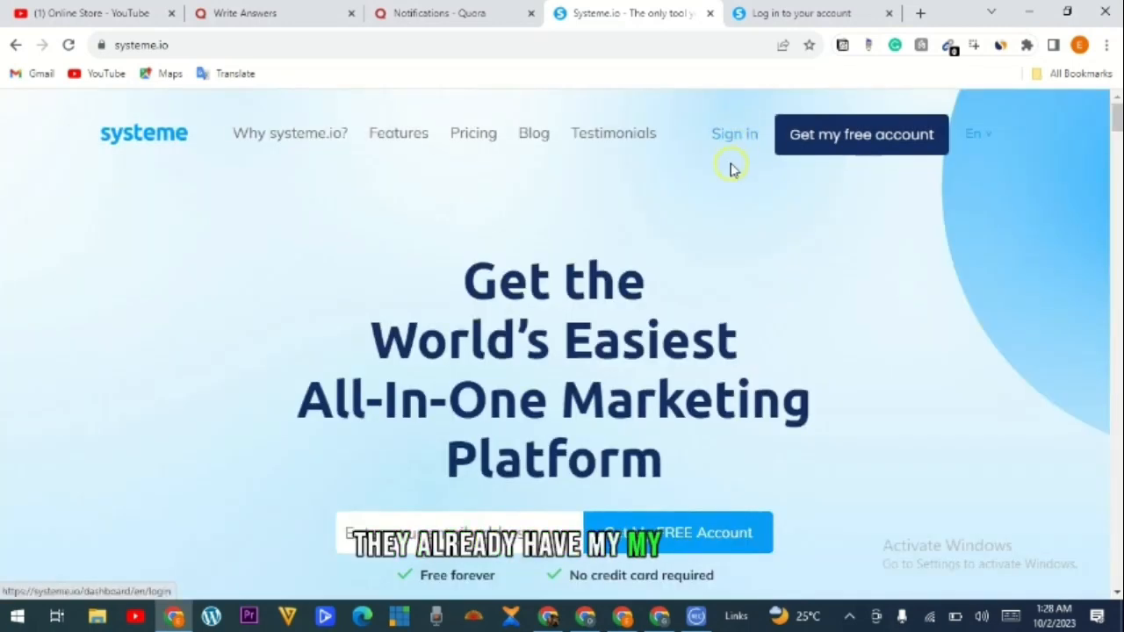
# Step: Log in to the existing Systeme.io account with the prefilled credentials
pyautogui.click(801, 19)
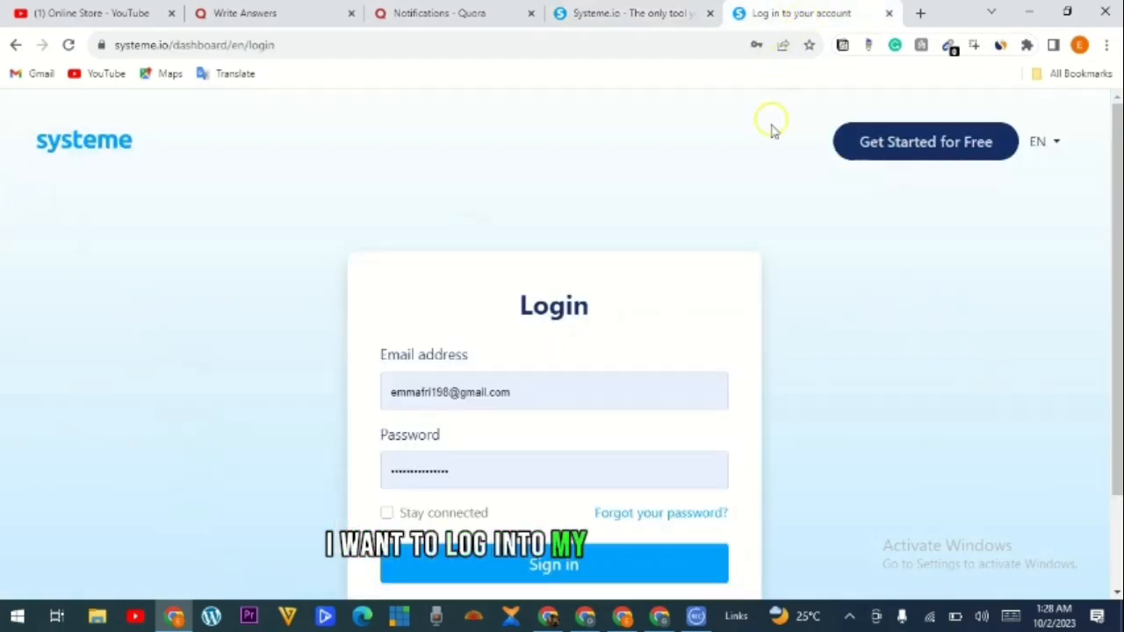
pyautogui.scroll(-1, 711, 323)
pyautogui.click(578, 462)
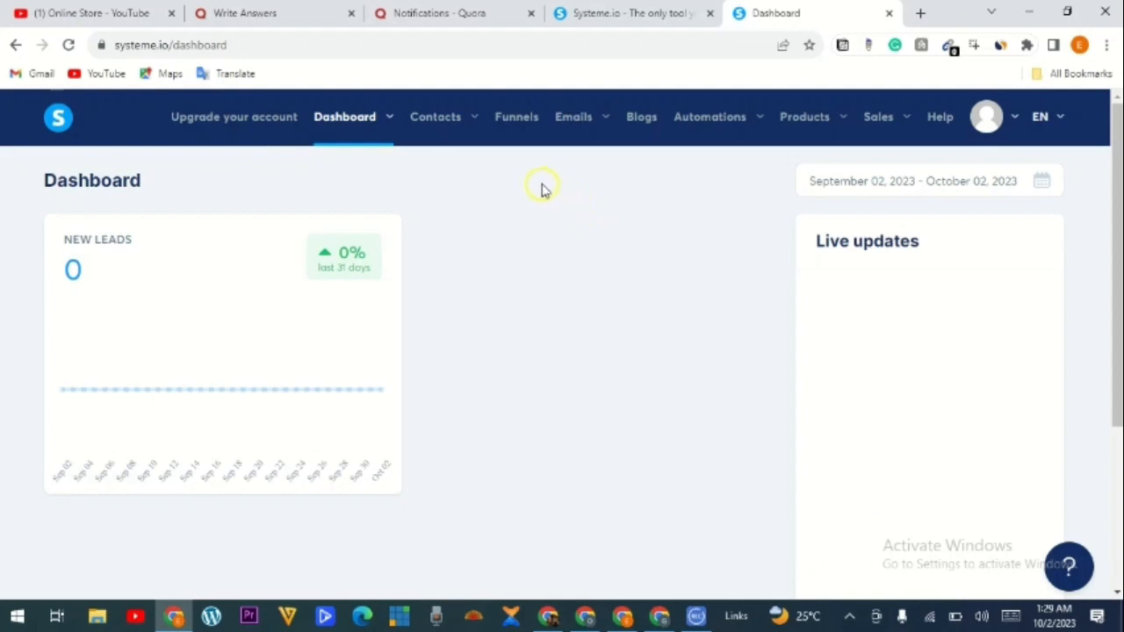
# Step: Create a funnel named "store" with the goal Build an audience
pyautogui.click(518, 117)
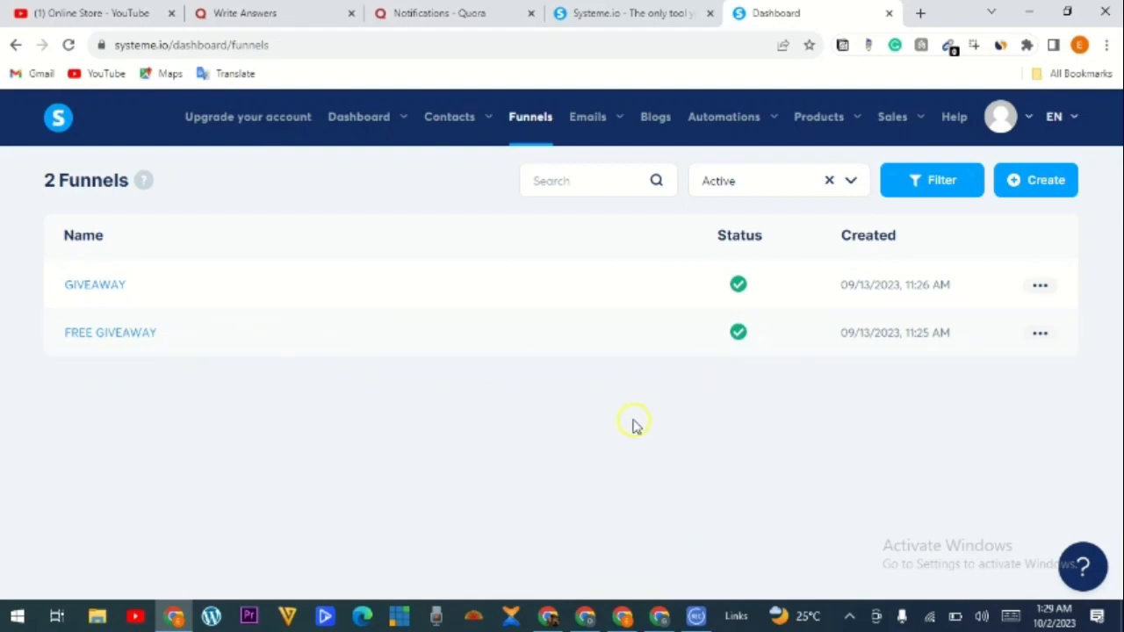
pyautogui.click(1053, 182)
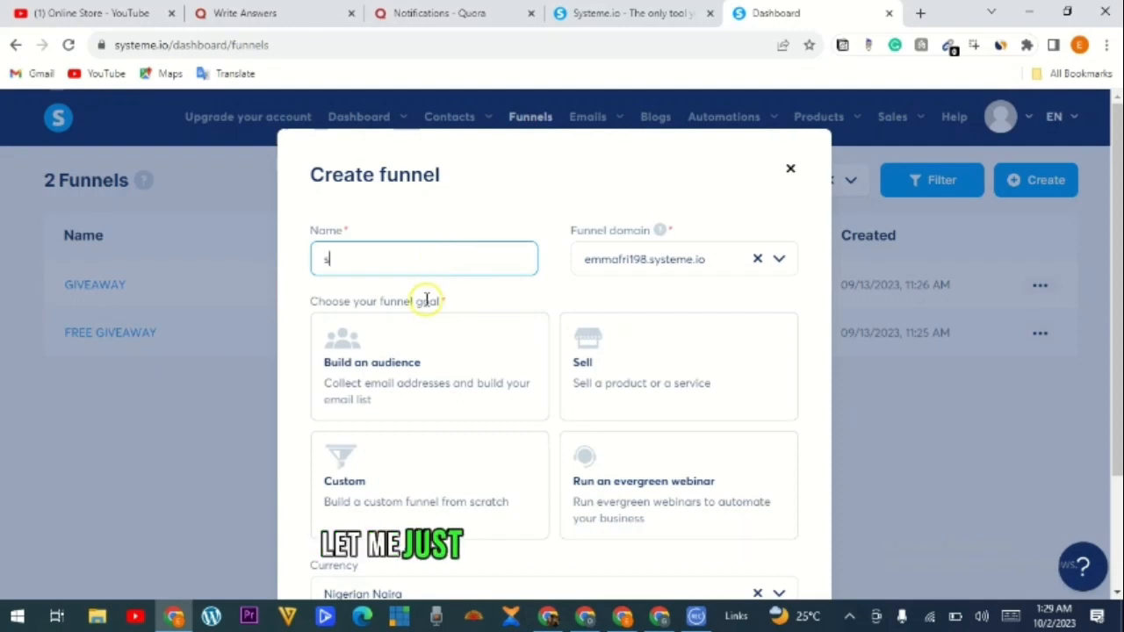
pyautogui.write('store')
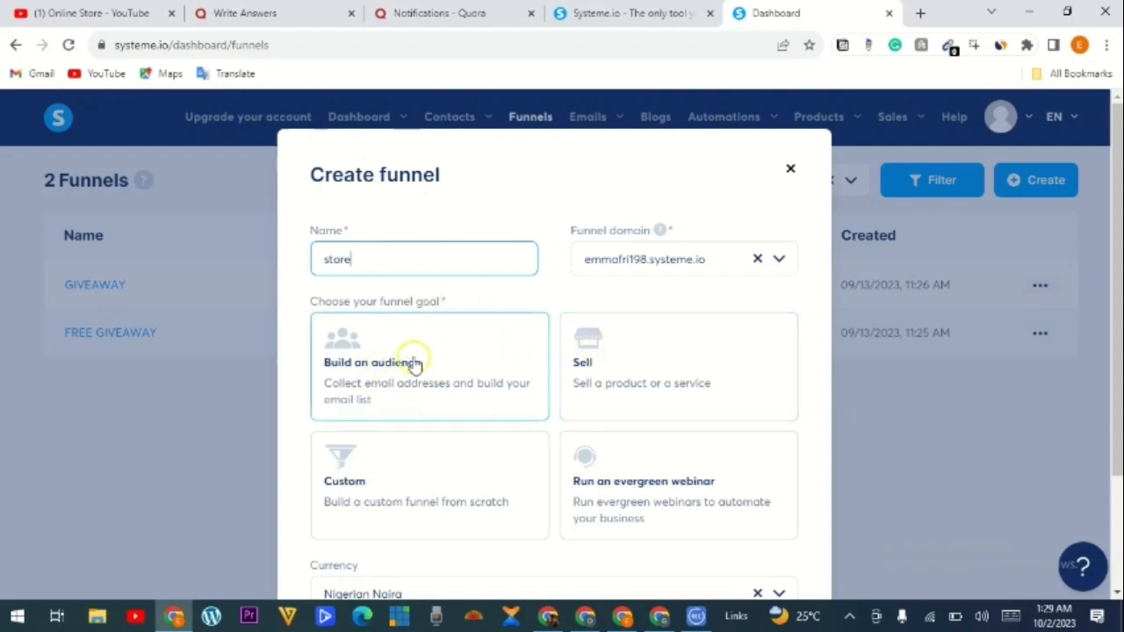
pyautogui.scroll(-1, 498, 373)
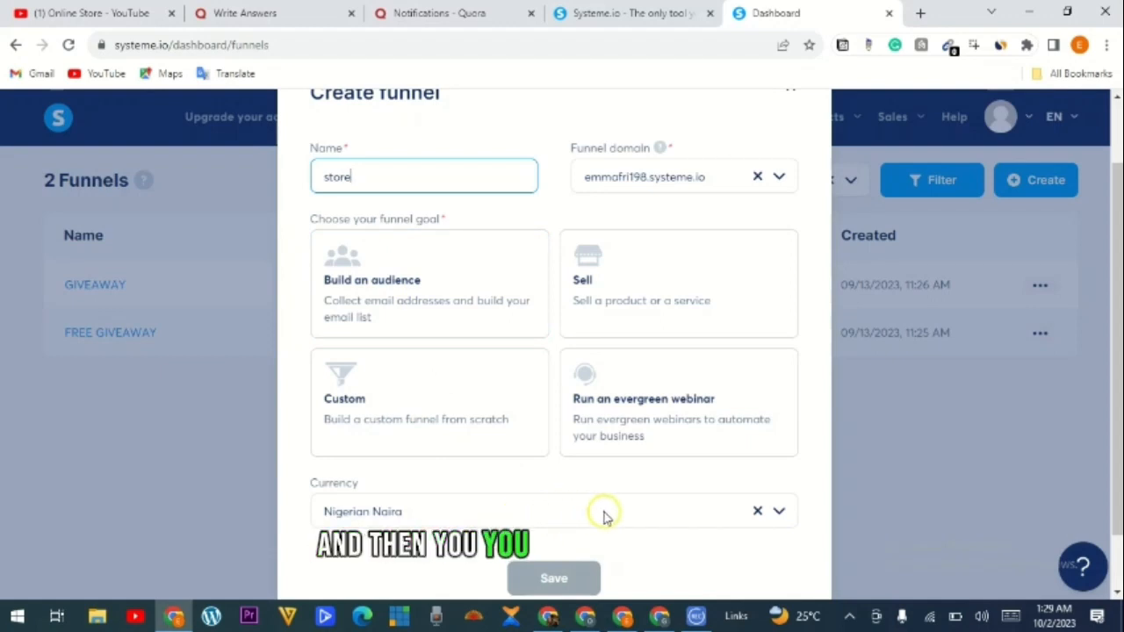
pyautogui.click(402, 282)
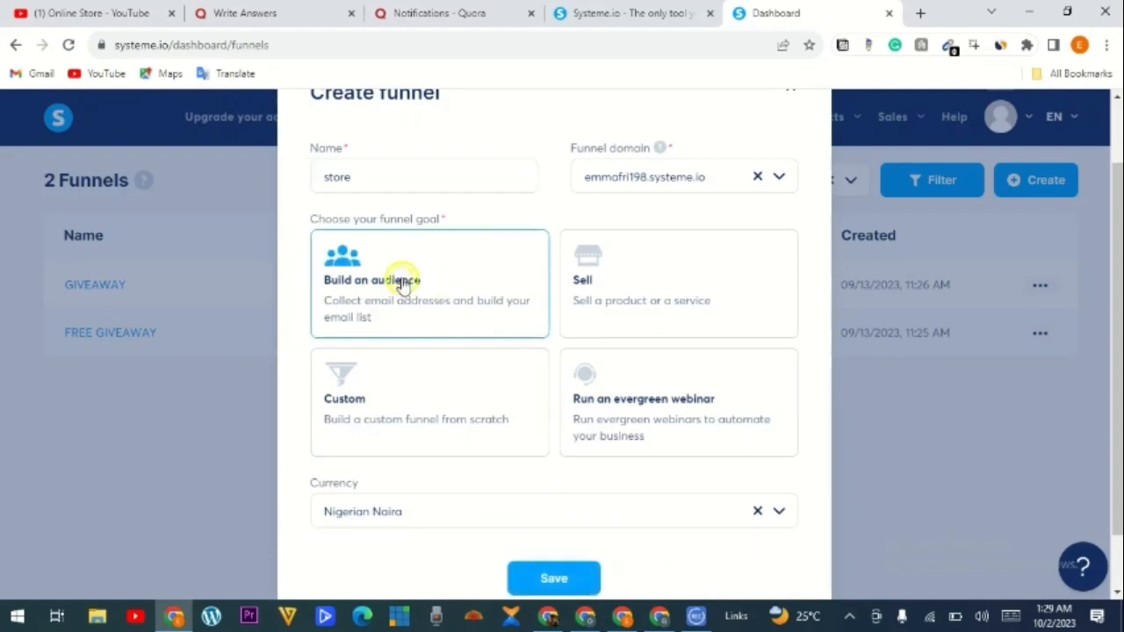
pyautogui.scroll(-1, 641, 294)
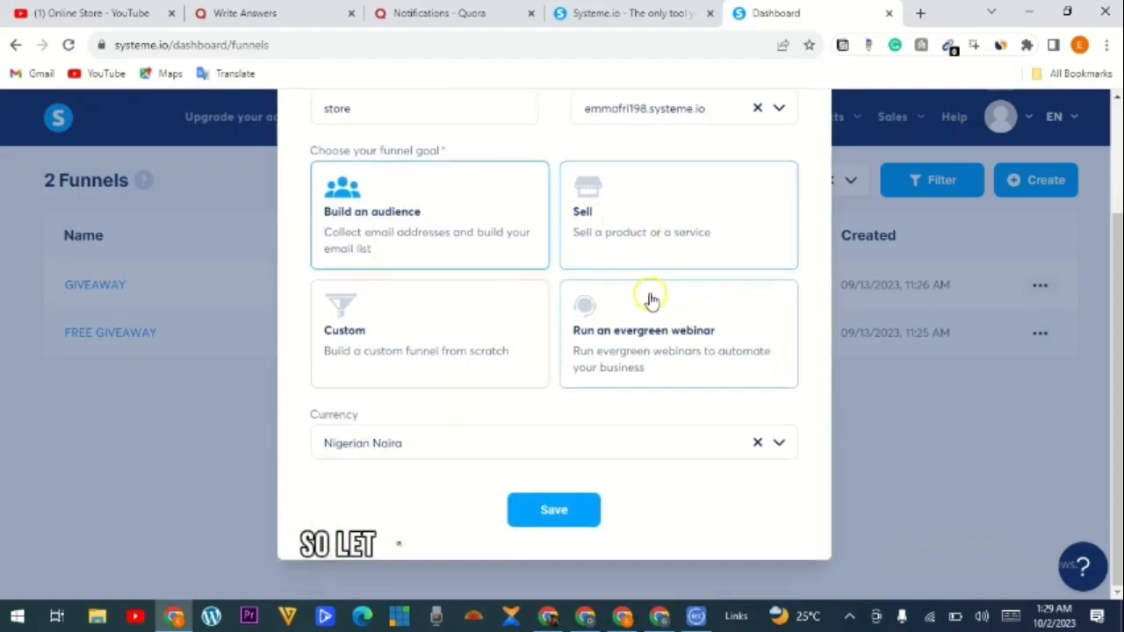
pyautogui.click(549, 511)
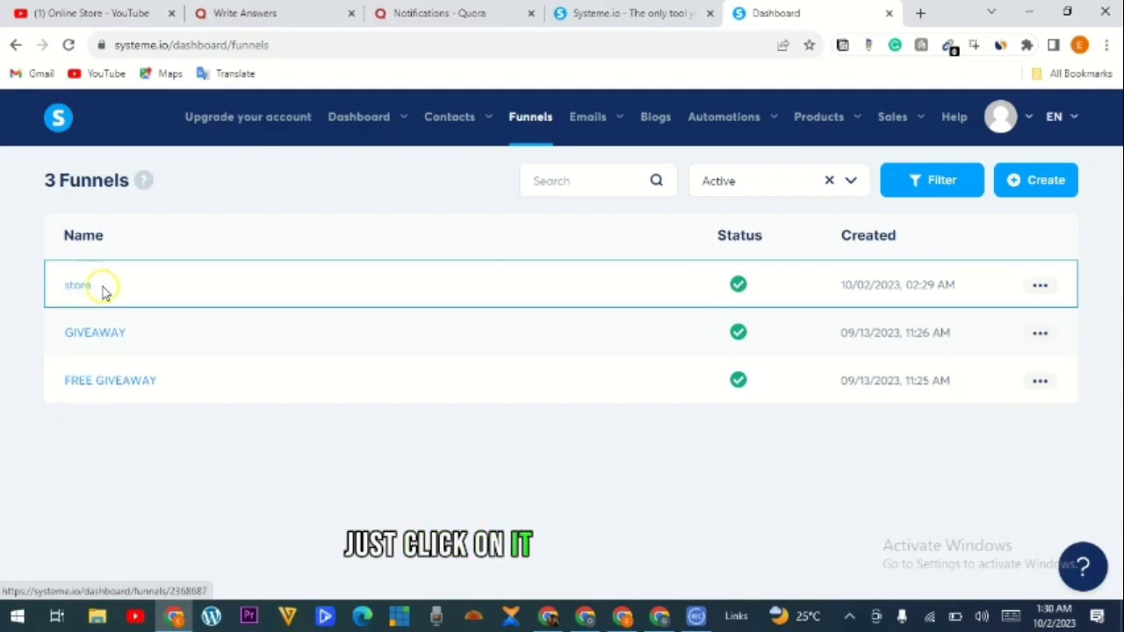
# Step: Open the store funnel, browse the squeeze page templates and select the blue "It's all coming together..." template
pyautogui.click(83, 290)
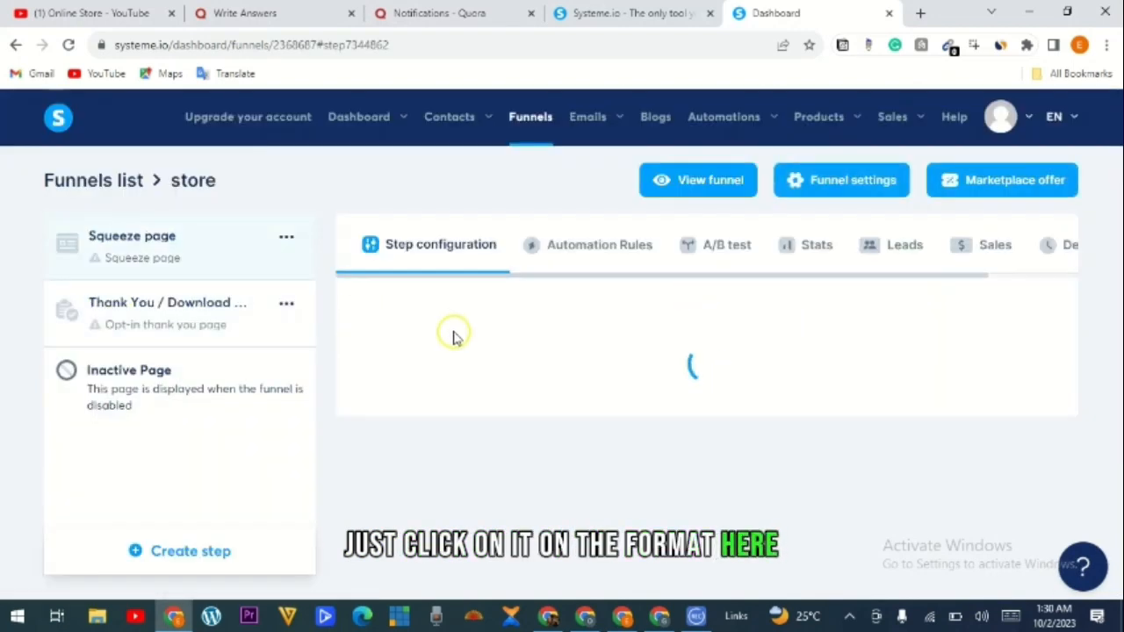
pyautogui.moveTo(451, 344)
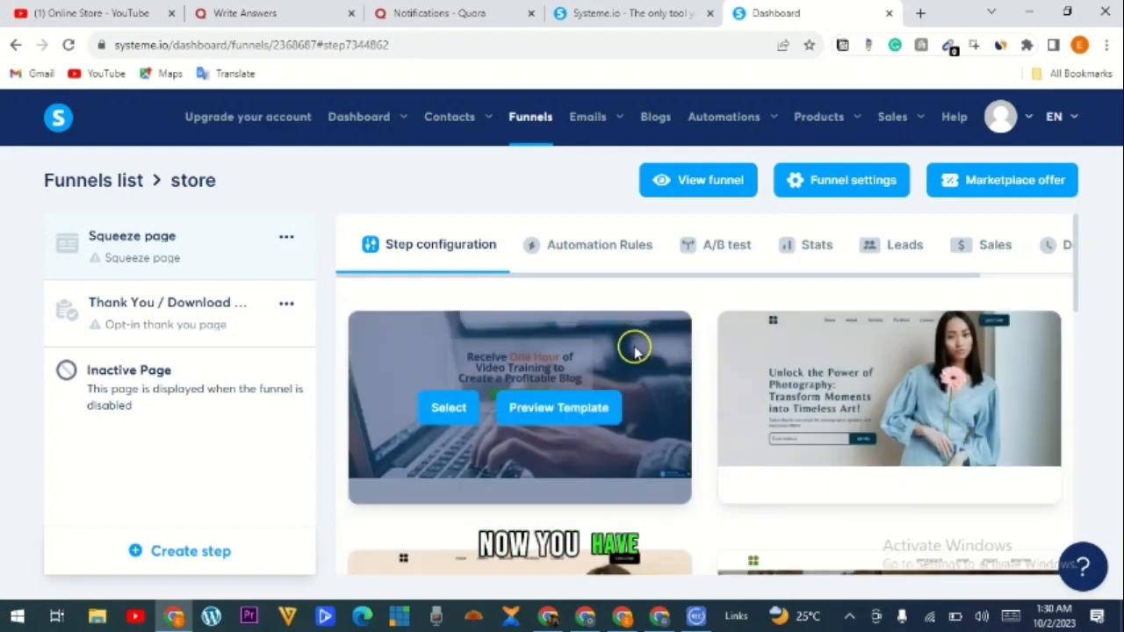
pyautogui.scroll(-4, 733, 318)
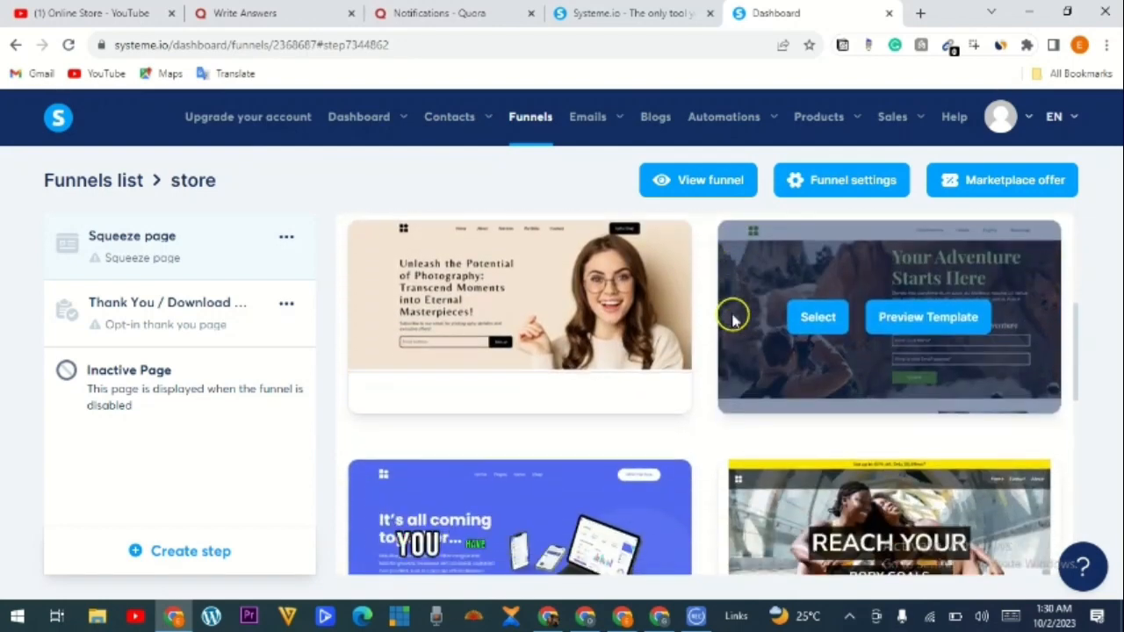
pyautogui.scroll(-3, 732, 319)
pyautogui.scroll(6, 732, 319)
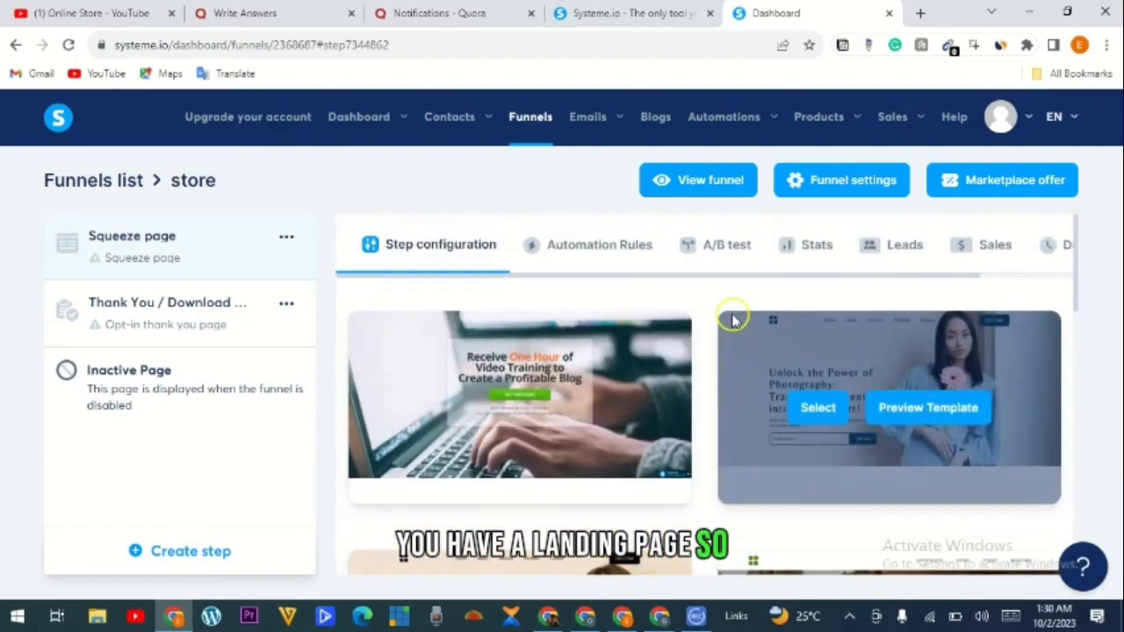
pyautogui.scroll(-3, 670, 439)
pyautogui.scroll(3, 670, 439)
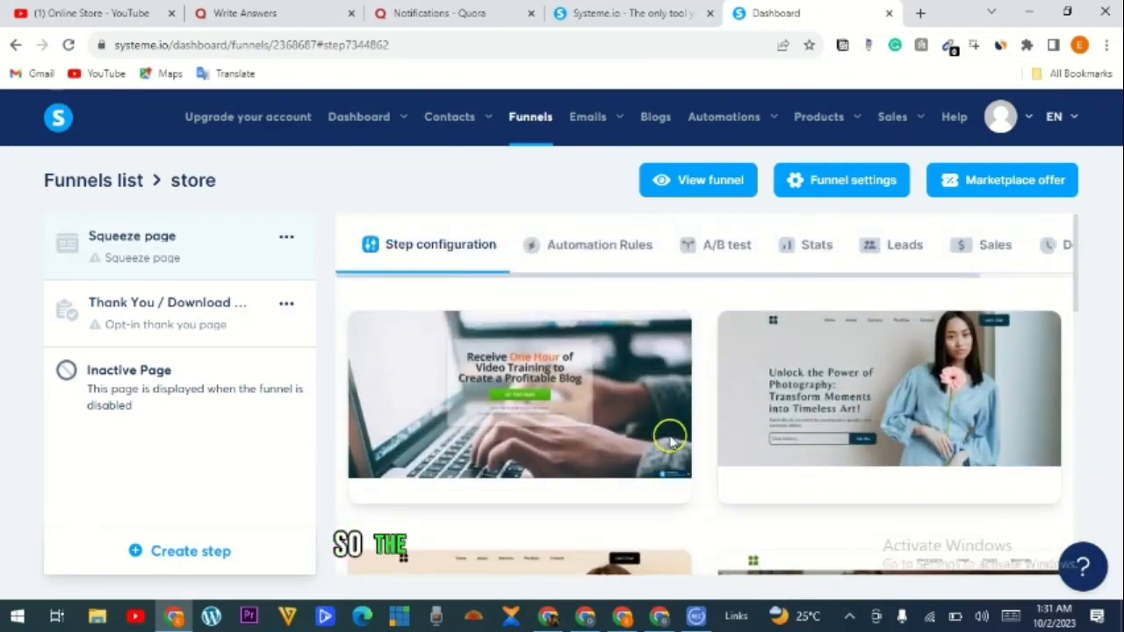
pyautogui.scroll(-5, 658, 447)
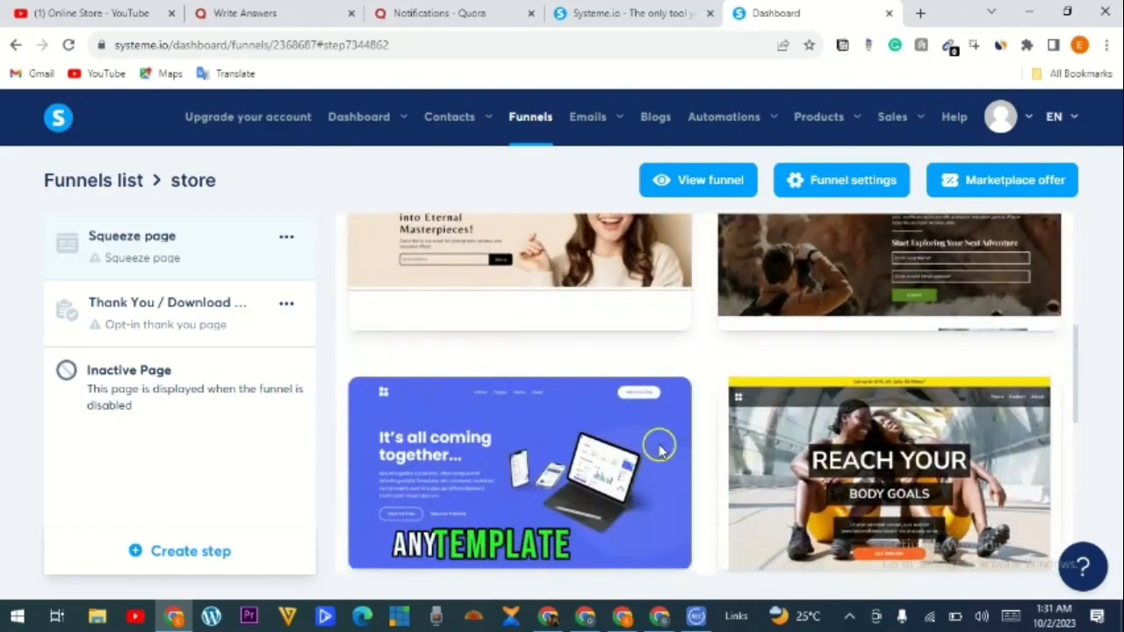
pyautogui.scroll(-3, 658, 447)
pyautogui.scroll(-2, 760, 454)
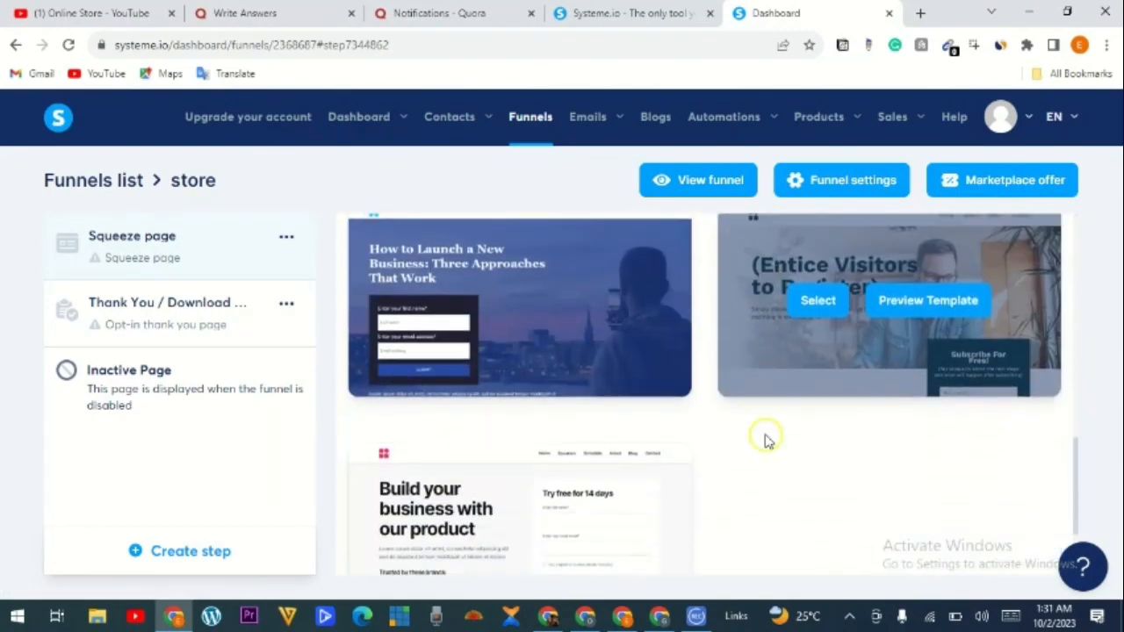
pyautogui.scroll(-3, 634, 431)
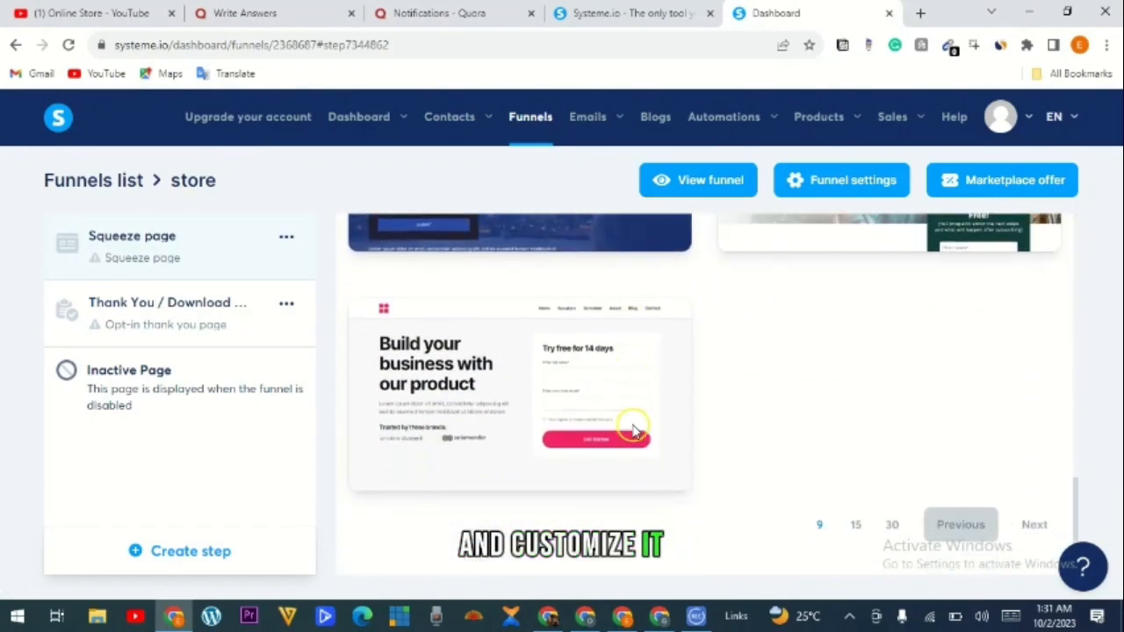
pyautogui.moveTo(635, 431)
pyautogui.scroll(5, 634, 427)
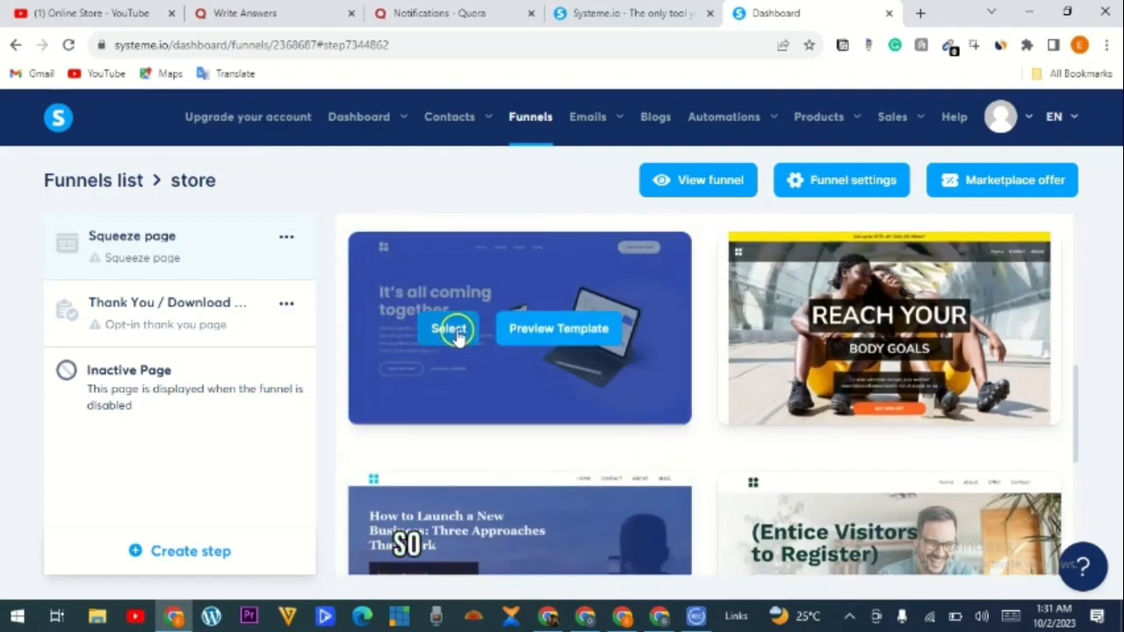
pyautogui.click(452, 330)
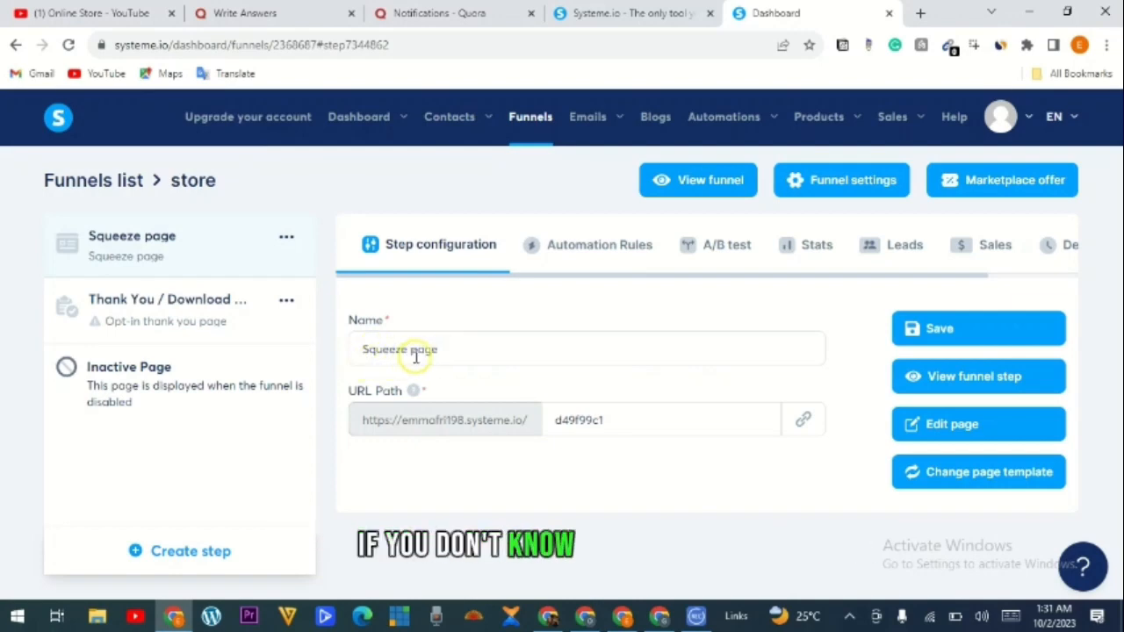
# Step: Look at the form for creating a funnel step and at the templates offered for the Thank You / Download page
pyautogui.click(191, 553)
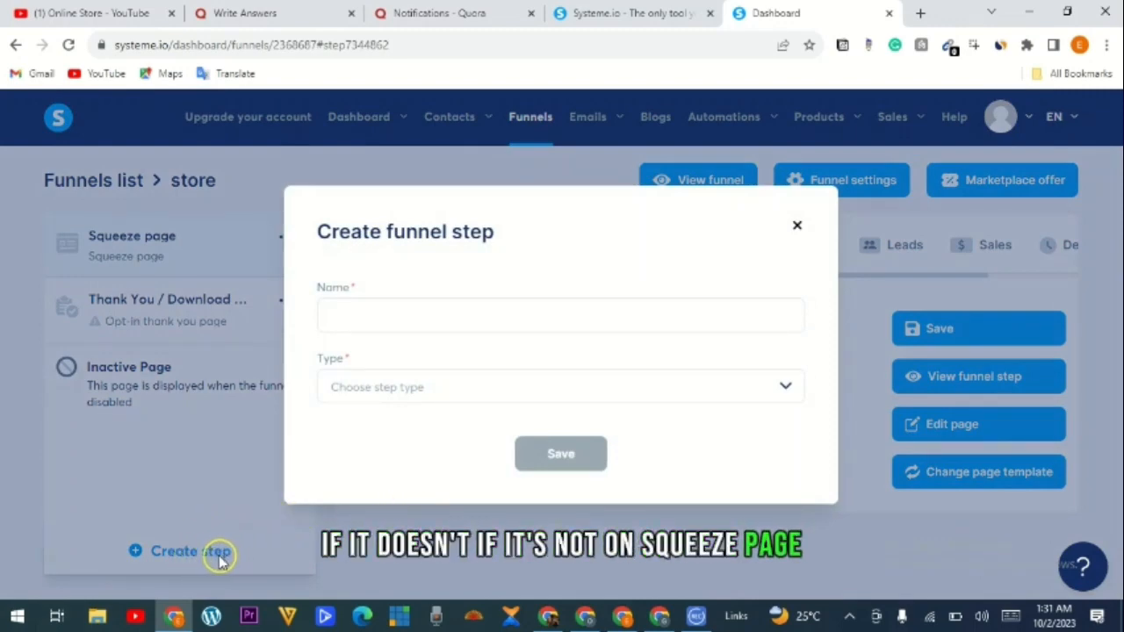
pyautogui.click(796, 228)
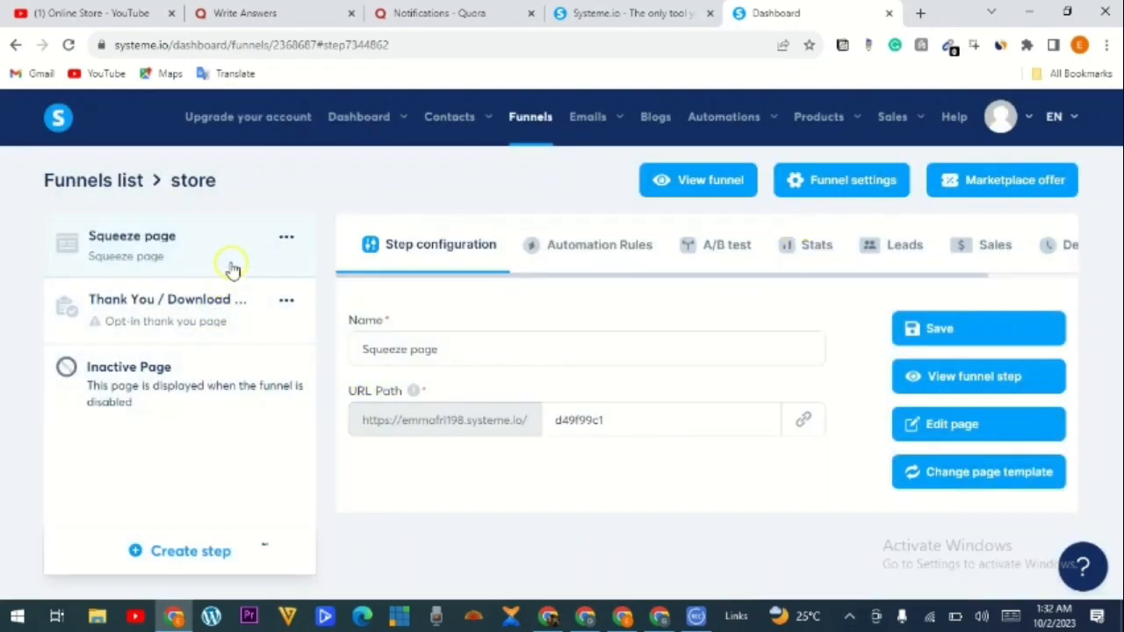
pyautogui.click(172, 319)
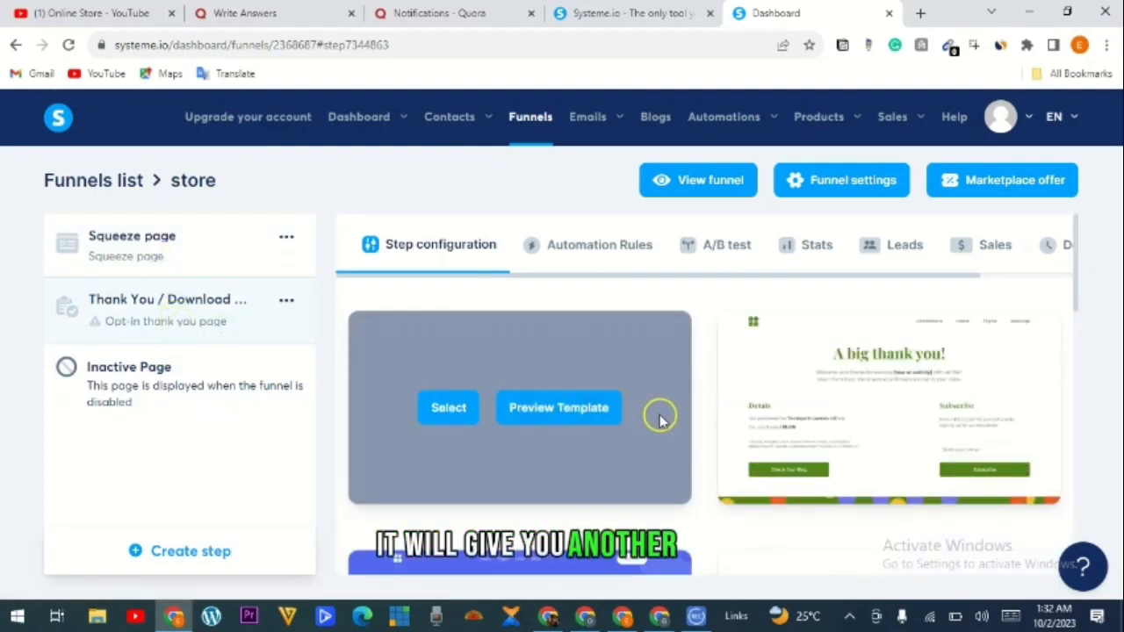
# Step: Return to the Squeeze page step and open its page in the editor
pyautogui.click(167, 254)
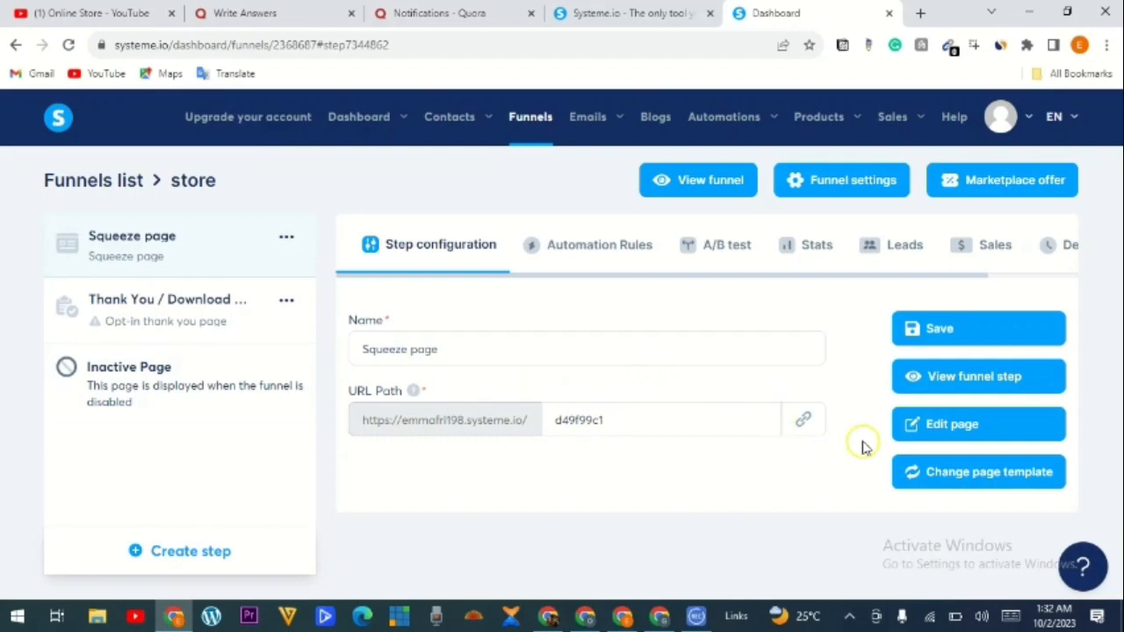
pyautogui.click(966, 429)
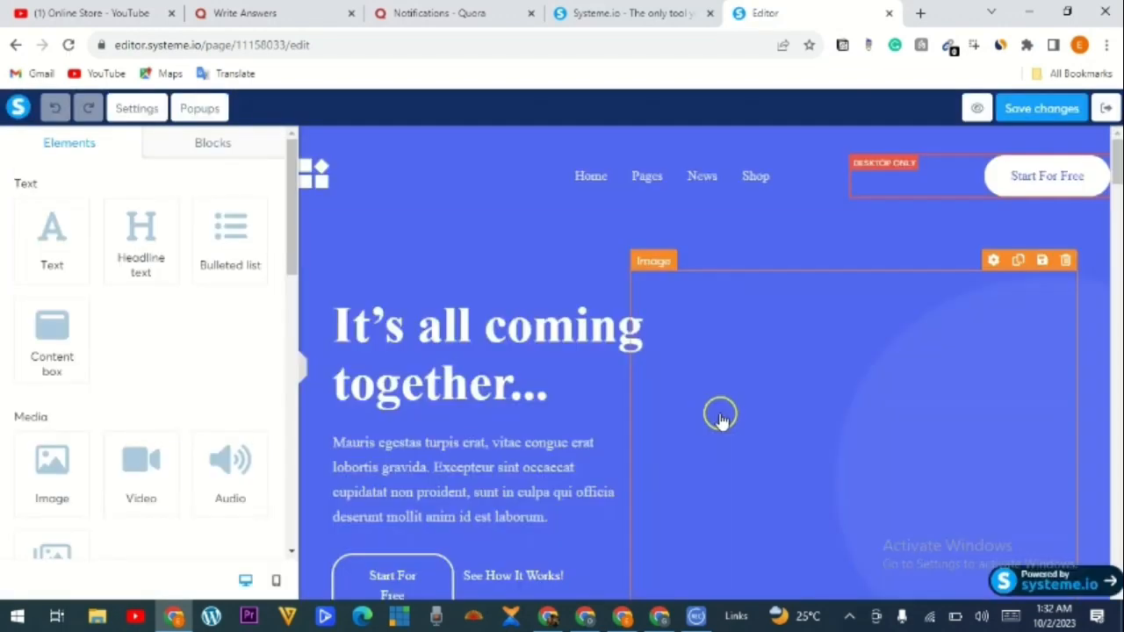
# Step: Delete the image of the phones and laptop beside the main headline, confirming the deletion
pyautogui.scroll(-4, 590, 439)
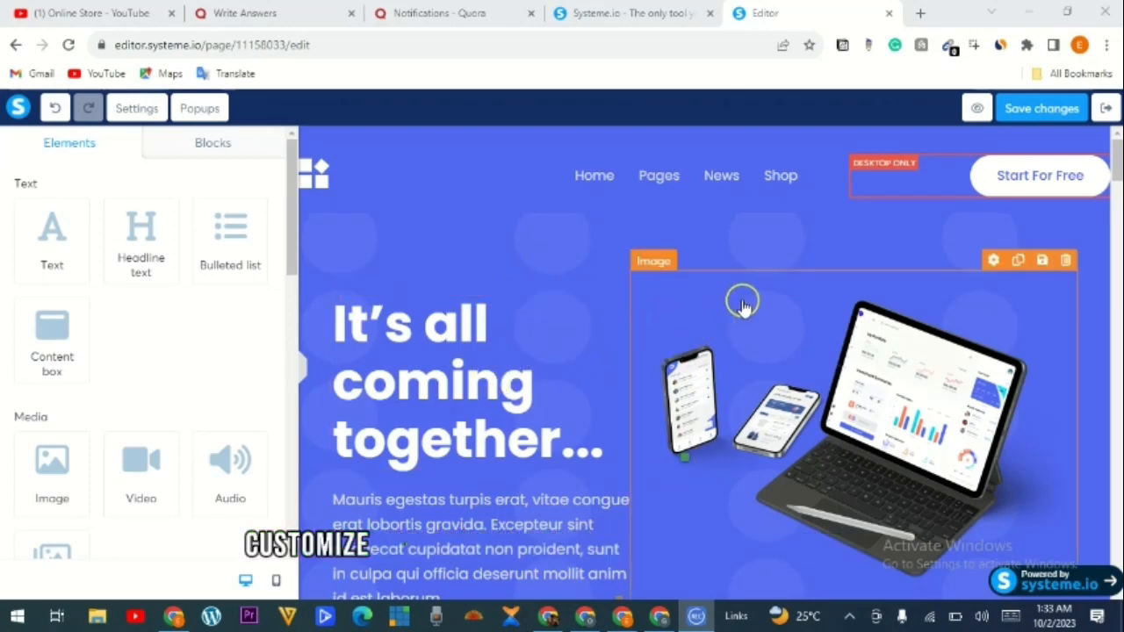
pyautogui.scroll(-10, 509, 386)
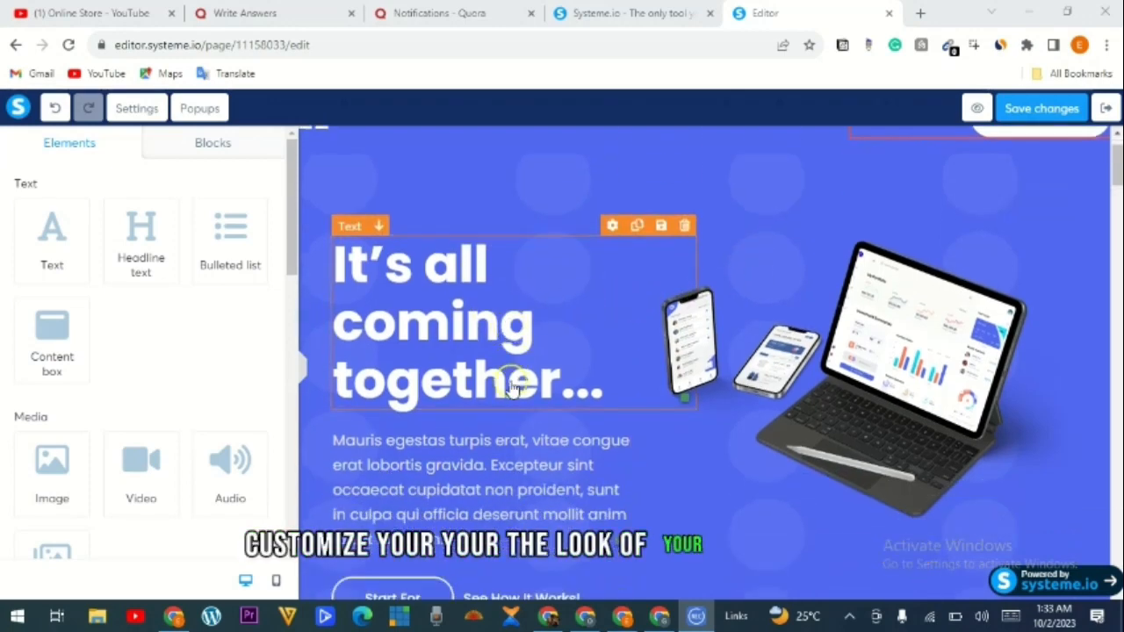
pyautogui.scroll(-3, 514, 389)
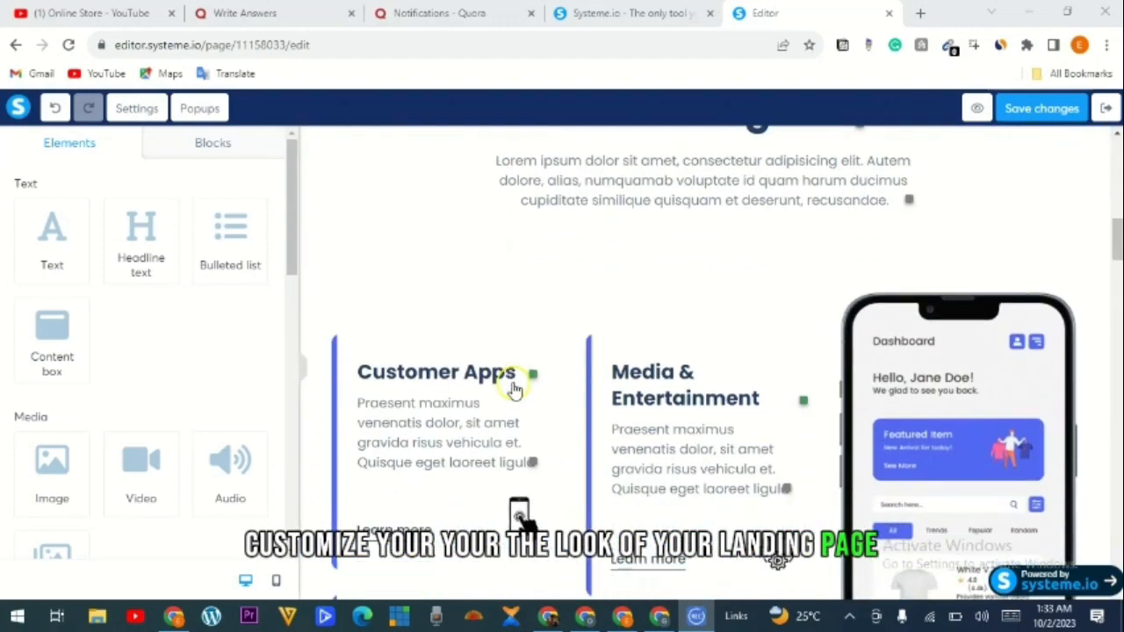
pyautogui.scroll(5, 514, 389)
pyautogui.scroll(8, 514, 389)
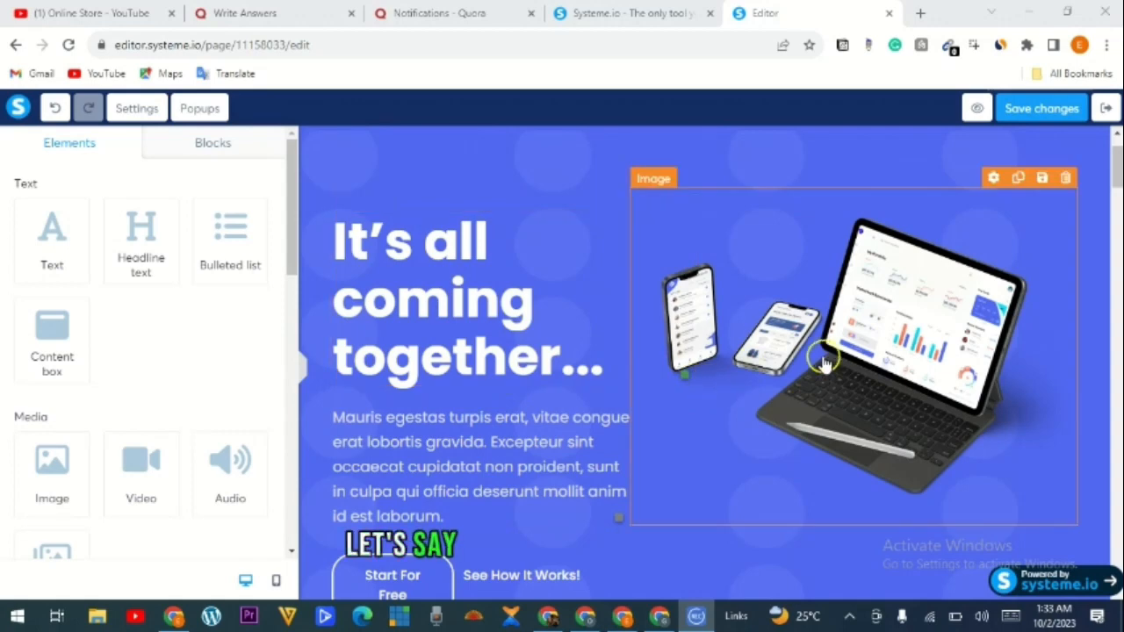
pyautogui.click(1066, 179)
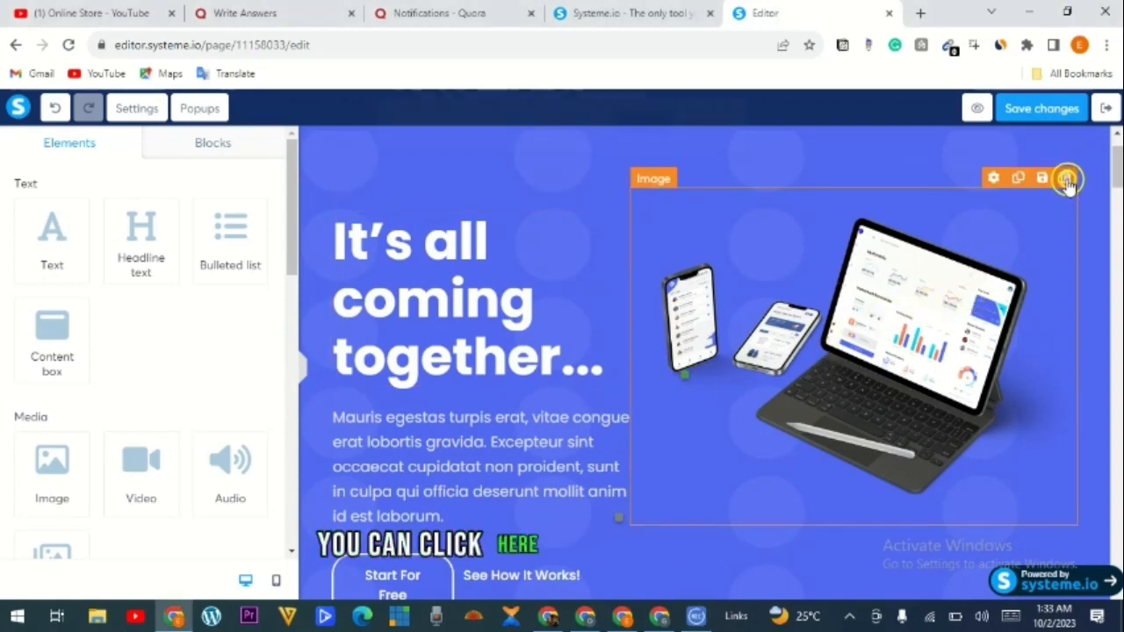
pyautogui.click(644, 141)
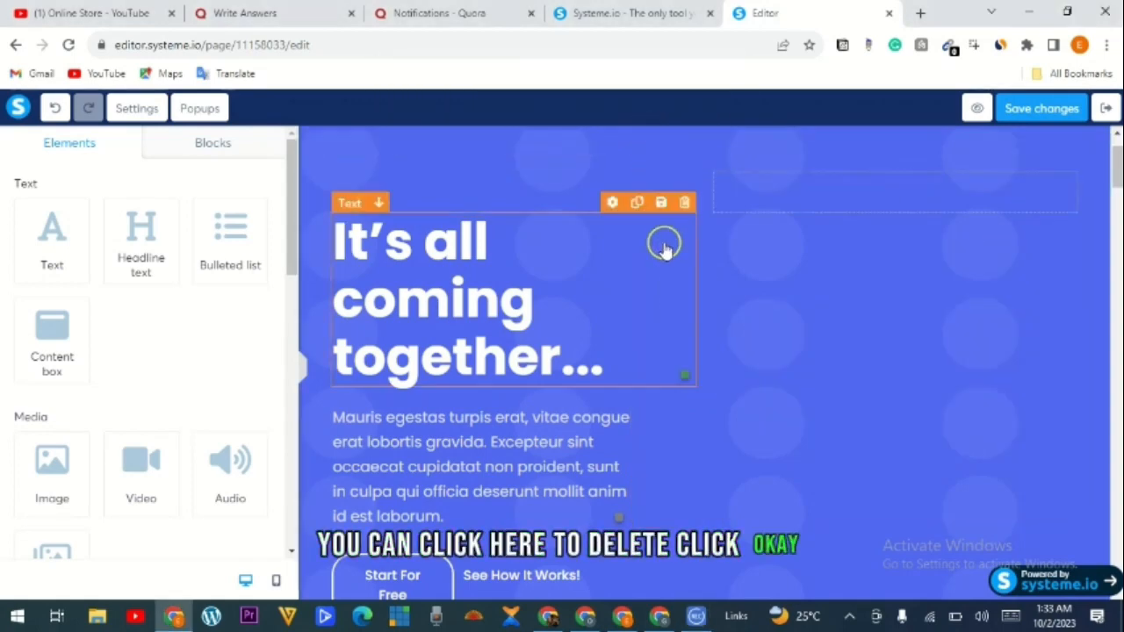
# Step: Replace the "It's all coming together..." headline with the text "hfkookjd"
pyautogui.scroll(-2, 542, 342)
pyautogui.scroll(3, 462, 267)
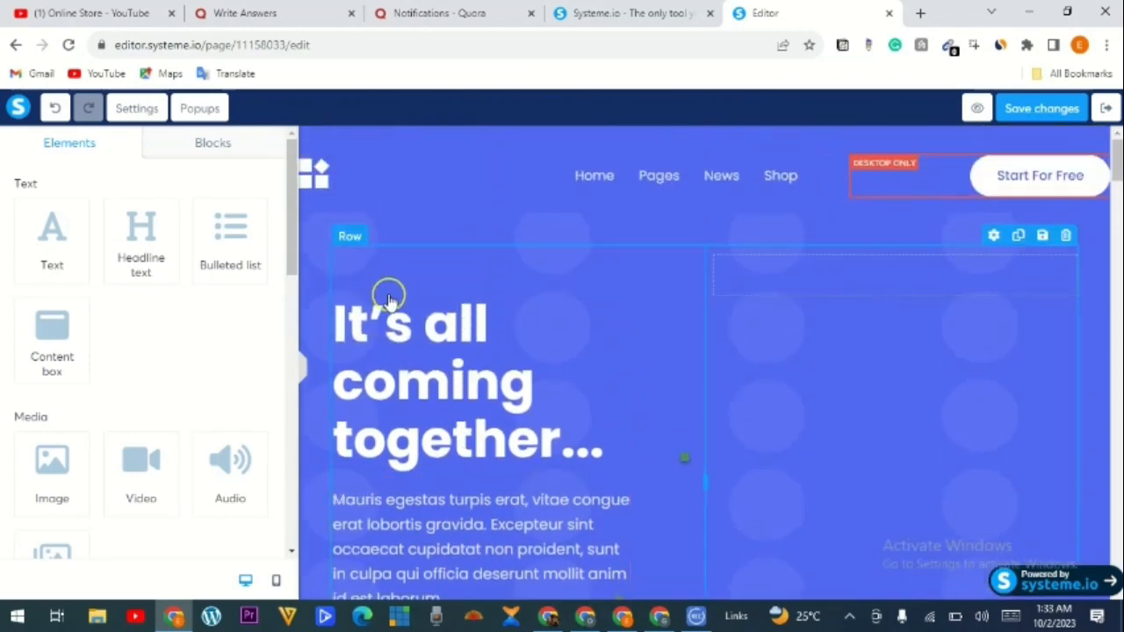
pyautogui.click(422, 333)
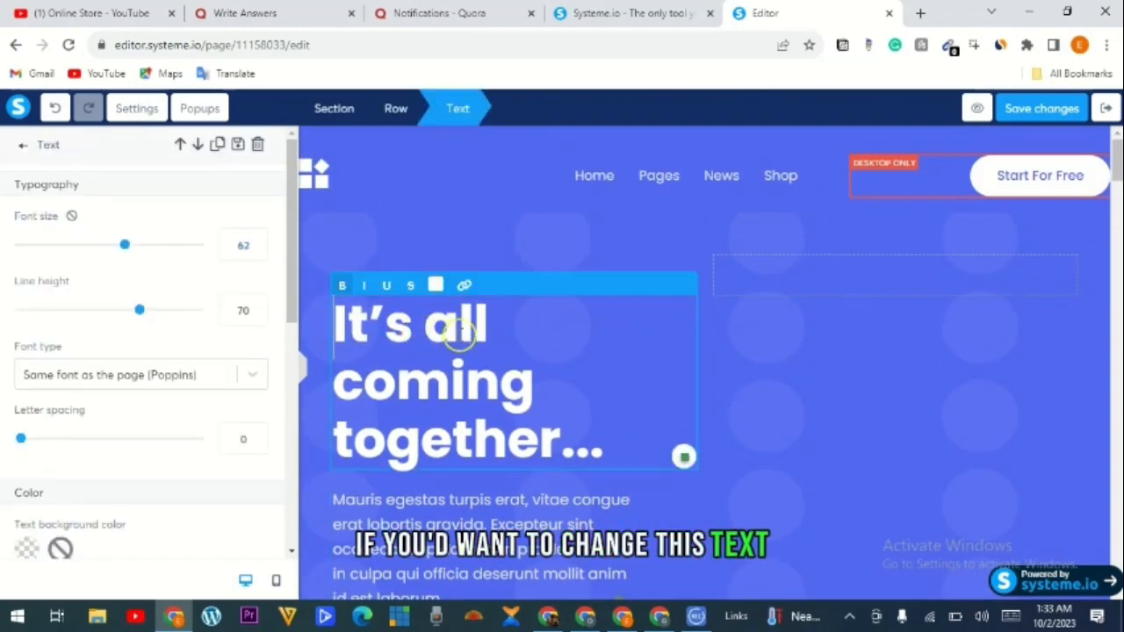
pyautogui.doubleClick(458, 333)
pyautogui.tripleClick(481, 341)
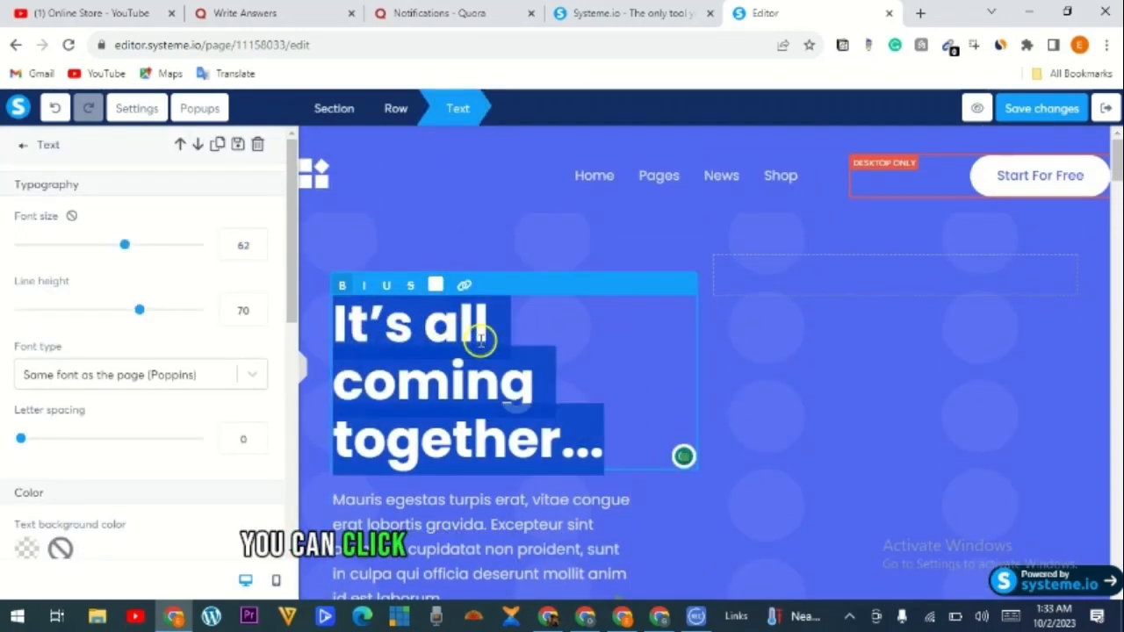
pyautogui.write('hfk')
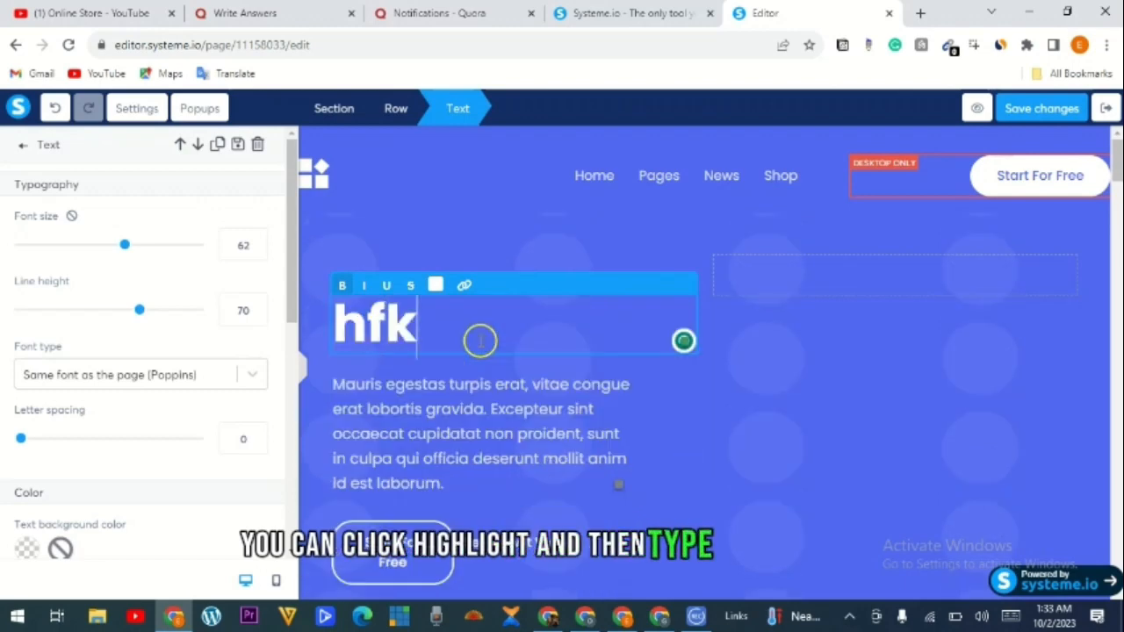
pyautogui.write('ookjd')
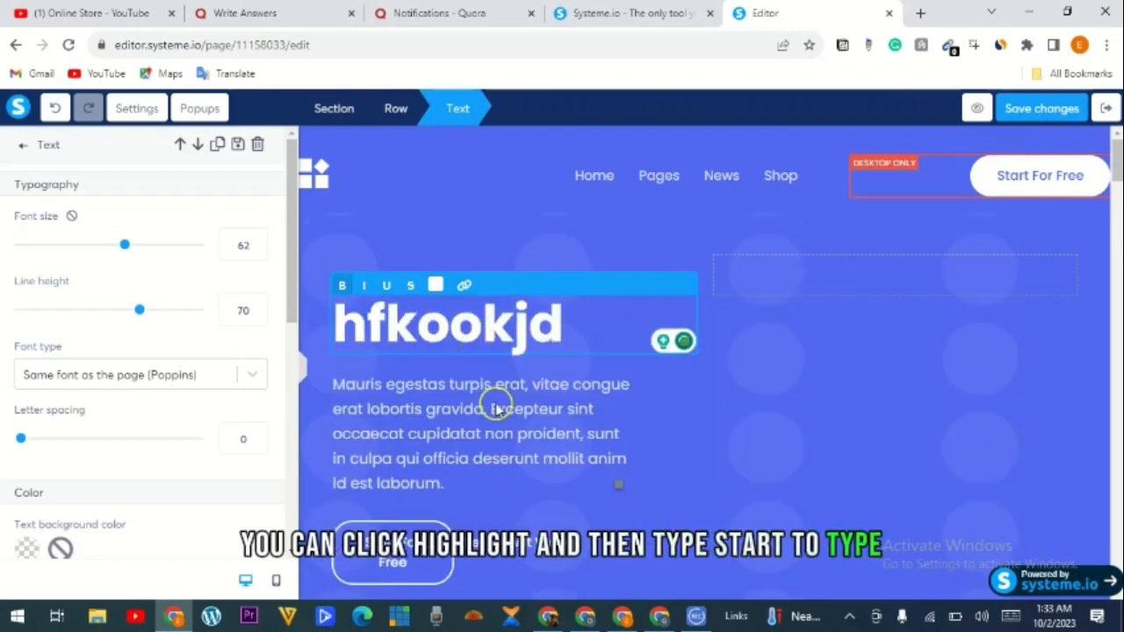
pyautogui.click(502, 429)
# Step: Change the text of the "See How It Works!" button below the intro paragraph to "hkkdhf"
pyautogui.scroll(-3, 501, 429)
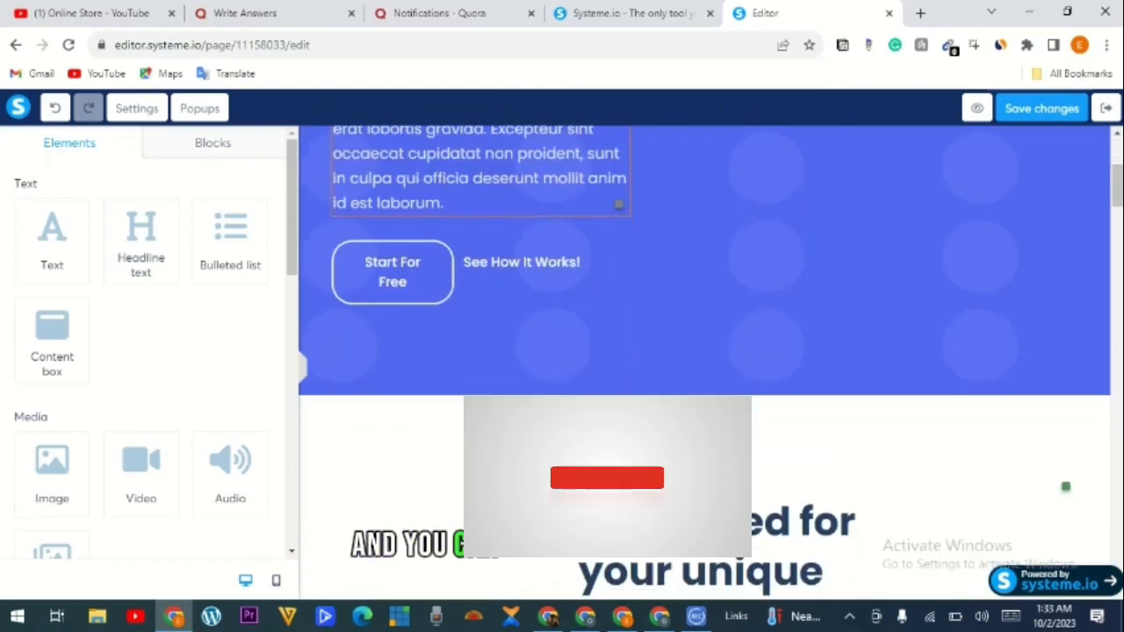
pyautogui.click(384, 227)
pyautogui.click(392, 234)
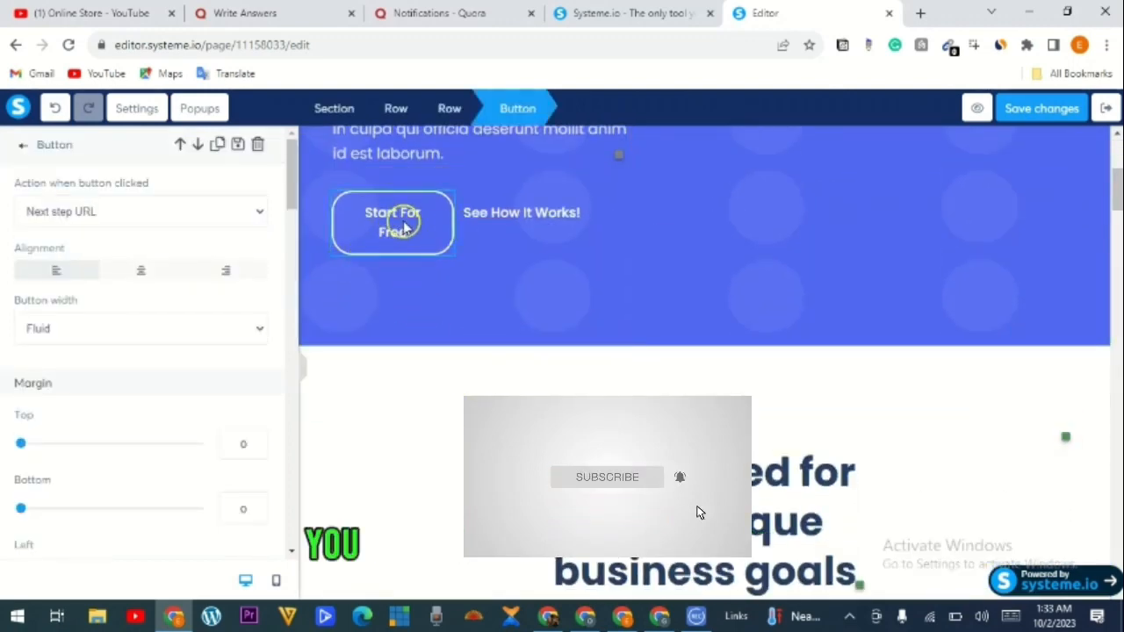
pyautogui.click(494, 216)
pyautogui.click(510, 220)
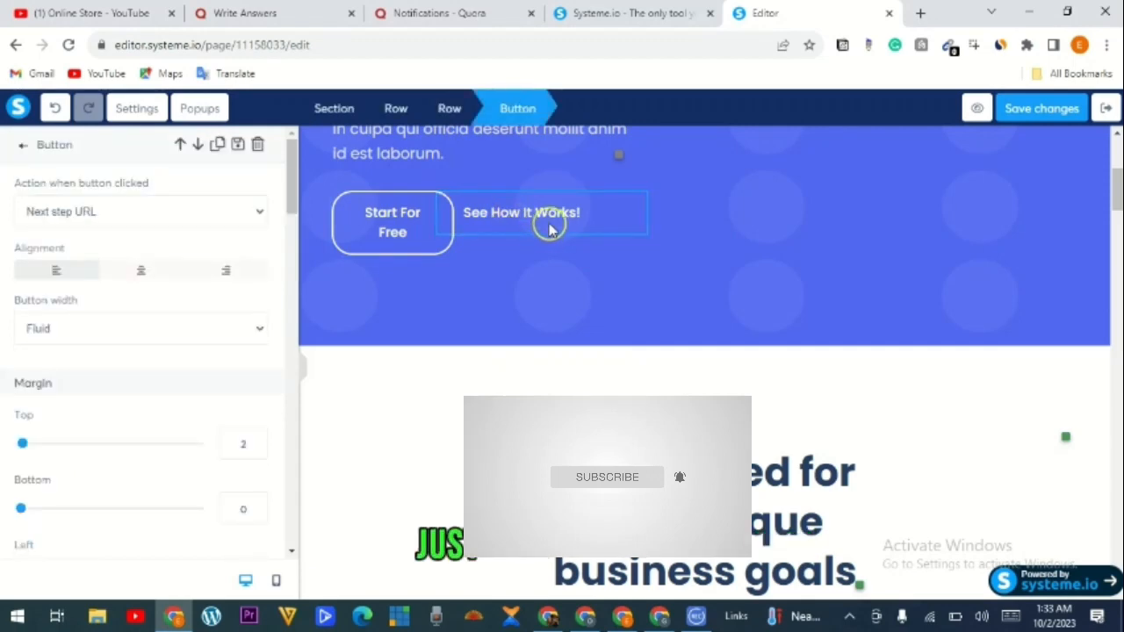
pyautogui.click(551, 218)
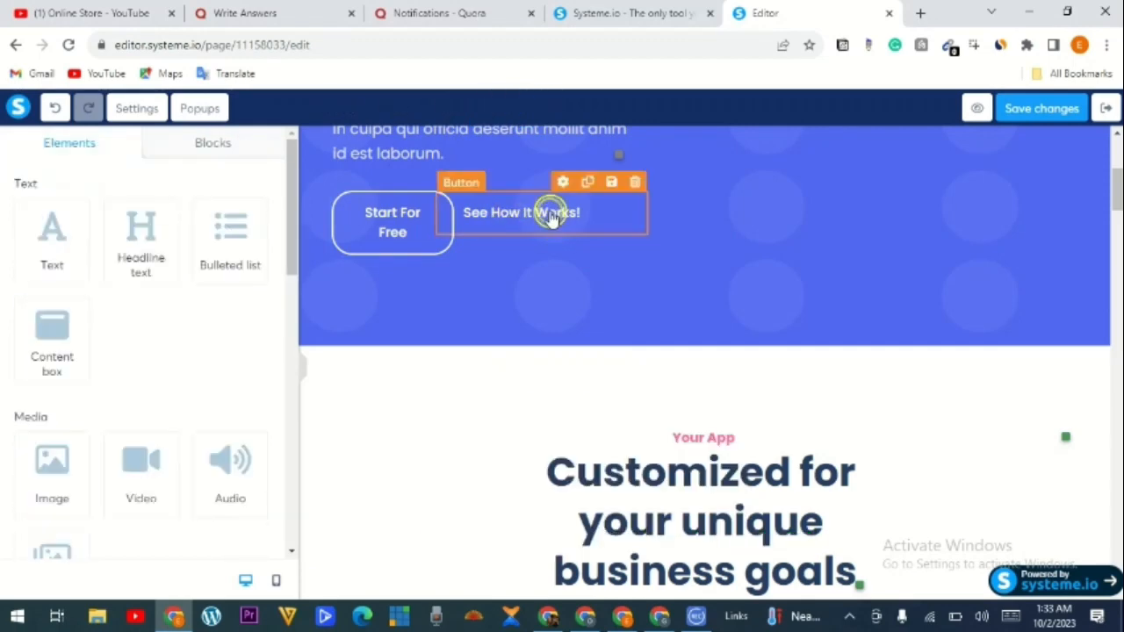
pyautogui.click(552, 218)
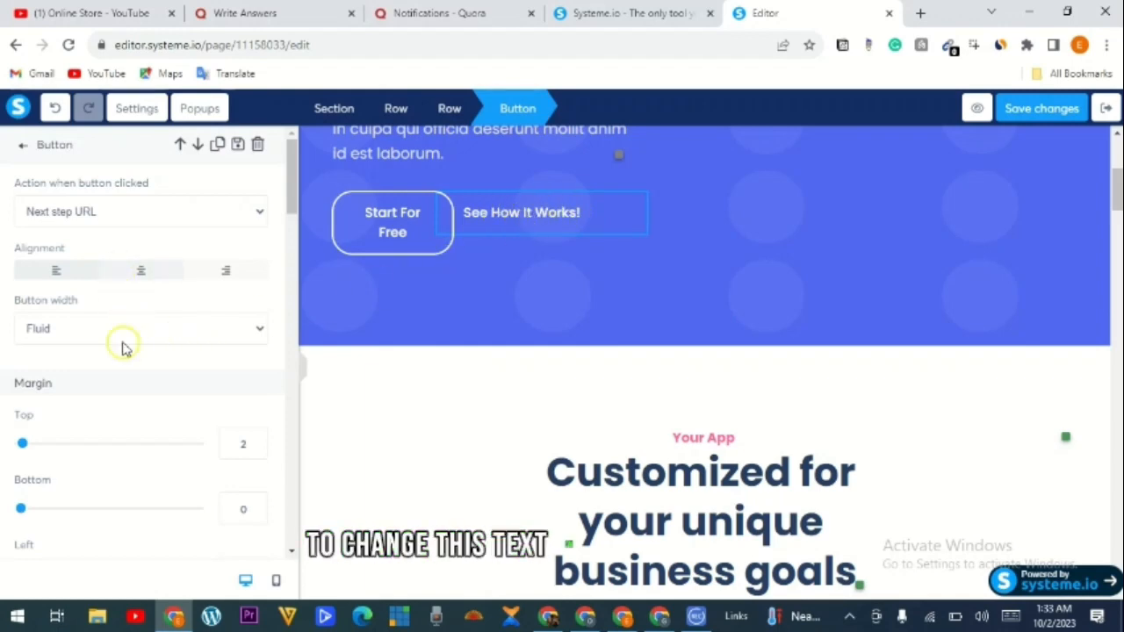
pyautogui.scroll(-5, 149, 399)
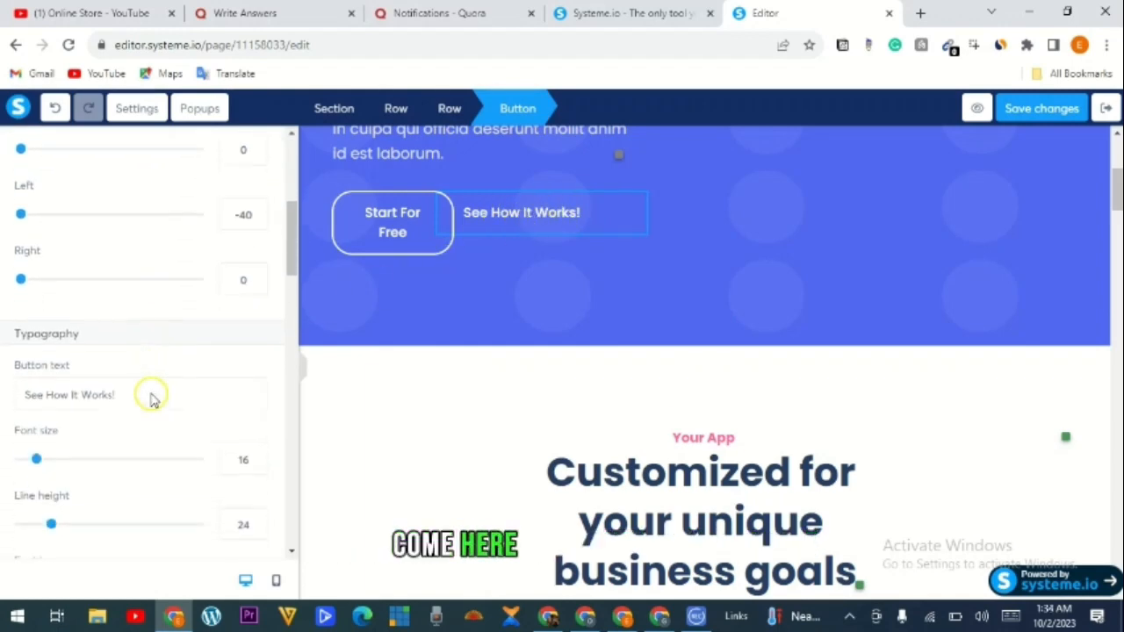
pyautogui.moveTo(138, 340); pyautogui.dragTo(24, 367)
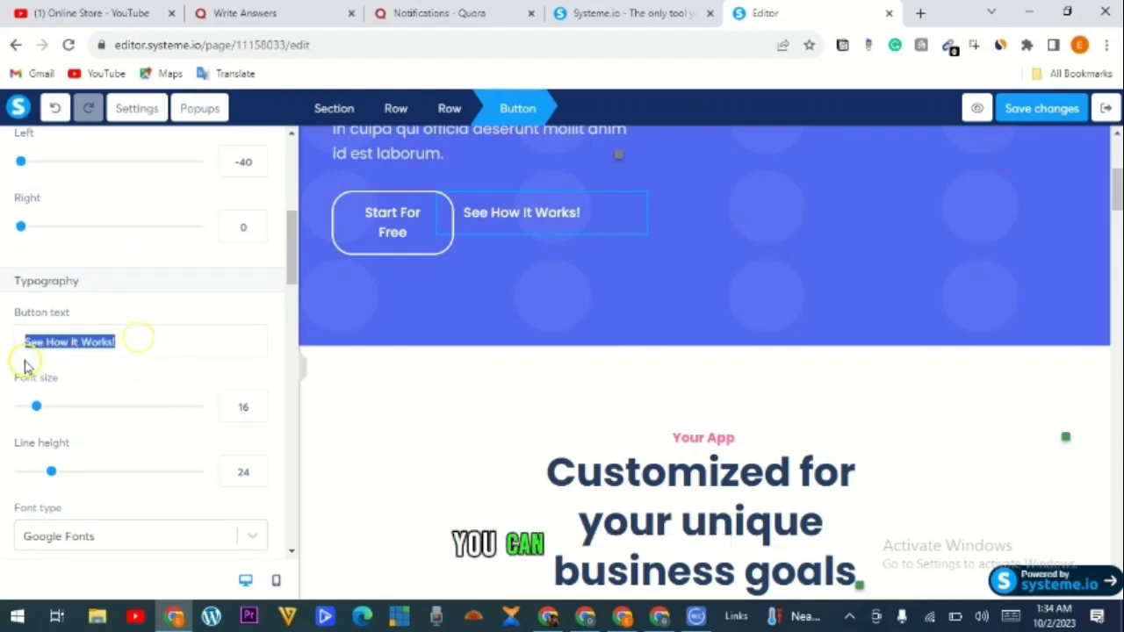
pyautogui.write('h')
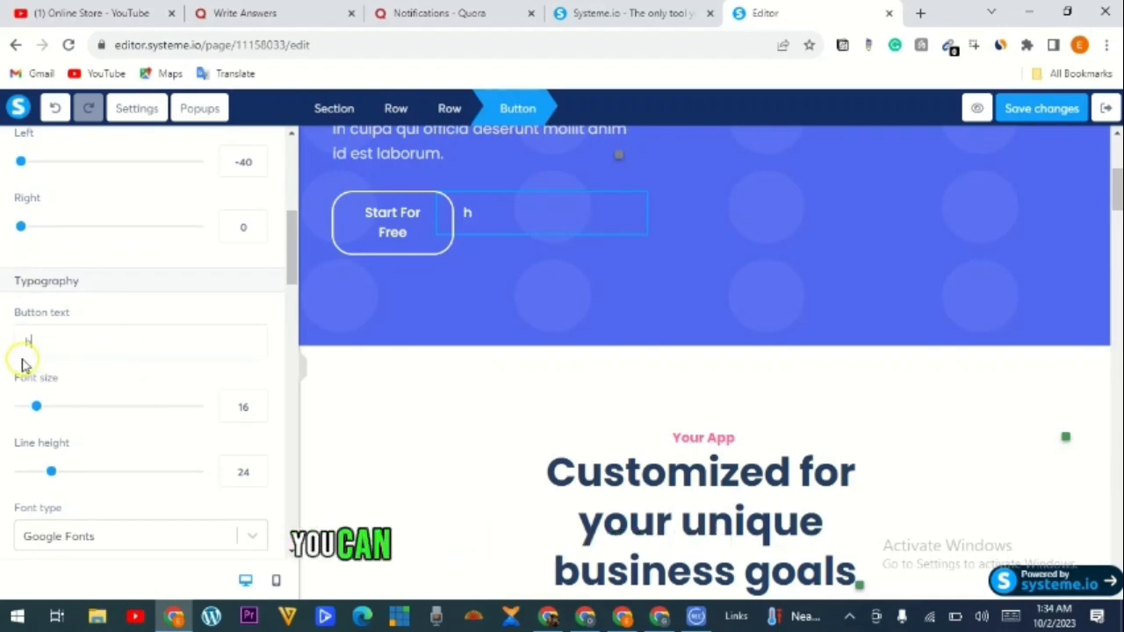
pyautogui.write('kkdhf')
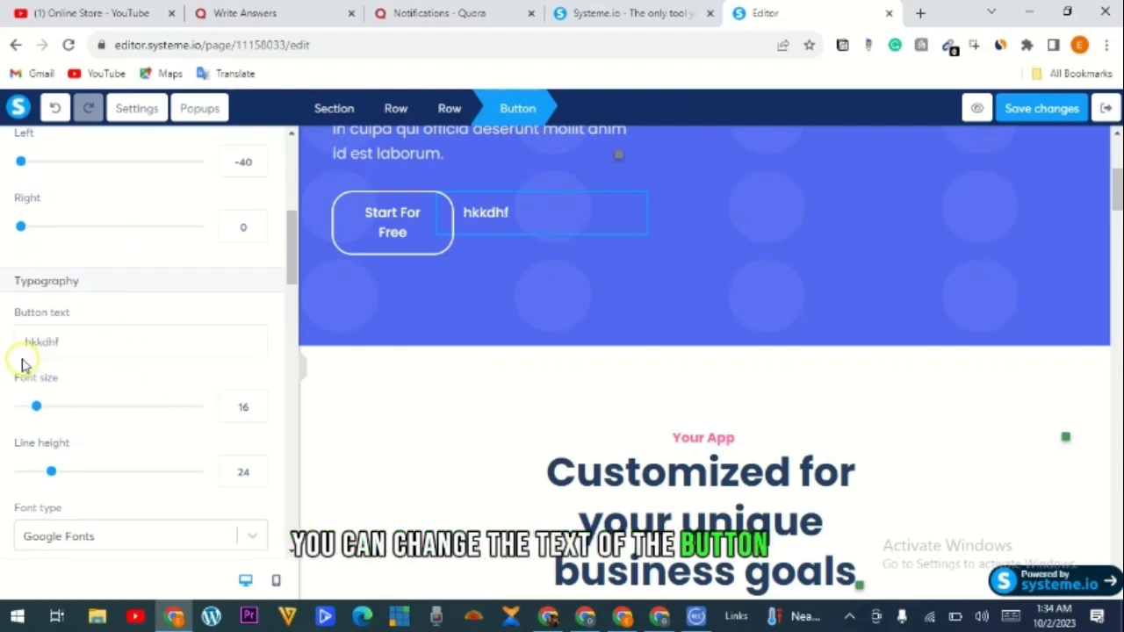
# Step: Change the text of the outlined "Start For Free" button below the intro paragraph to "ghfyrig"
pyautogui.click(391, 248)
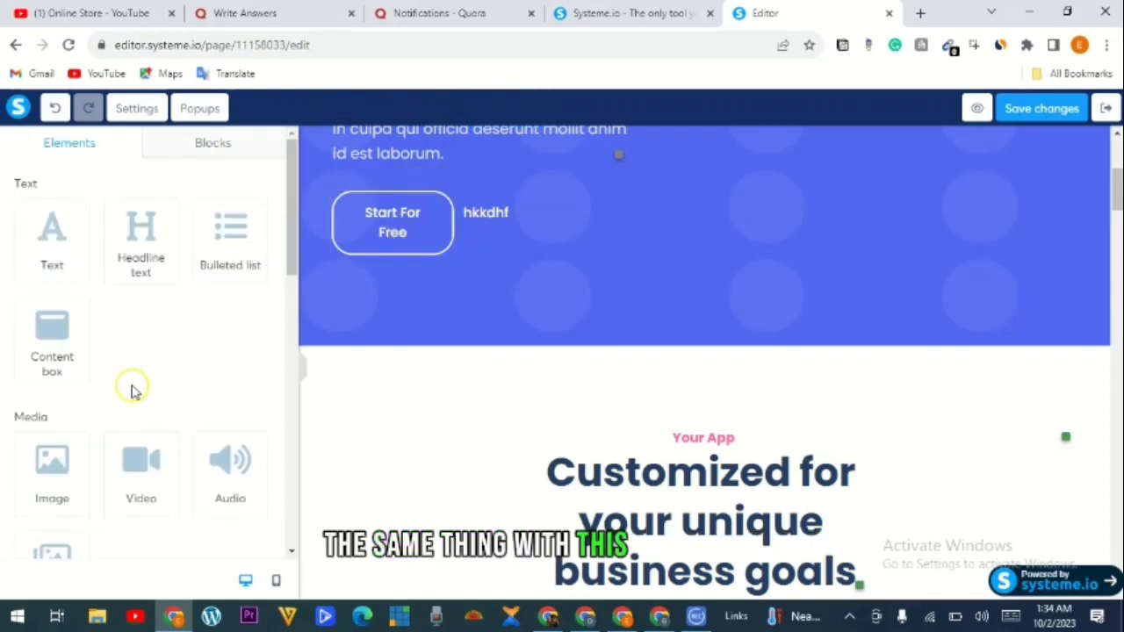
pyautogui.scroll(-6, 136, 389)
pyautogui.scroll(-2, 135, 387)
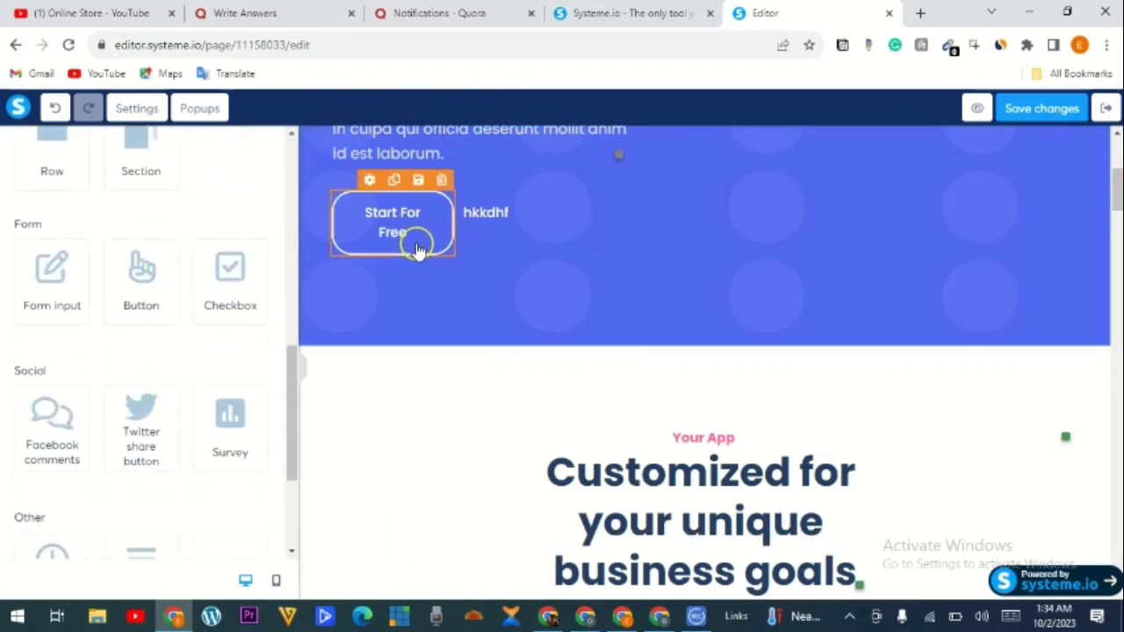
pyautogui.click(424, 219)
pyautogui.scroll(-5, 123, 325)
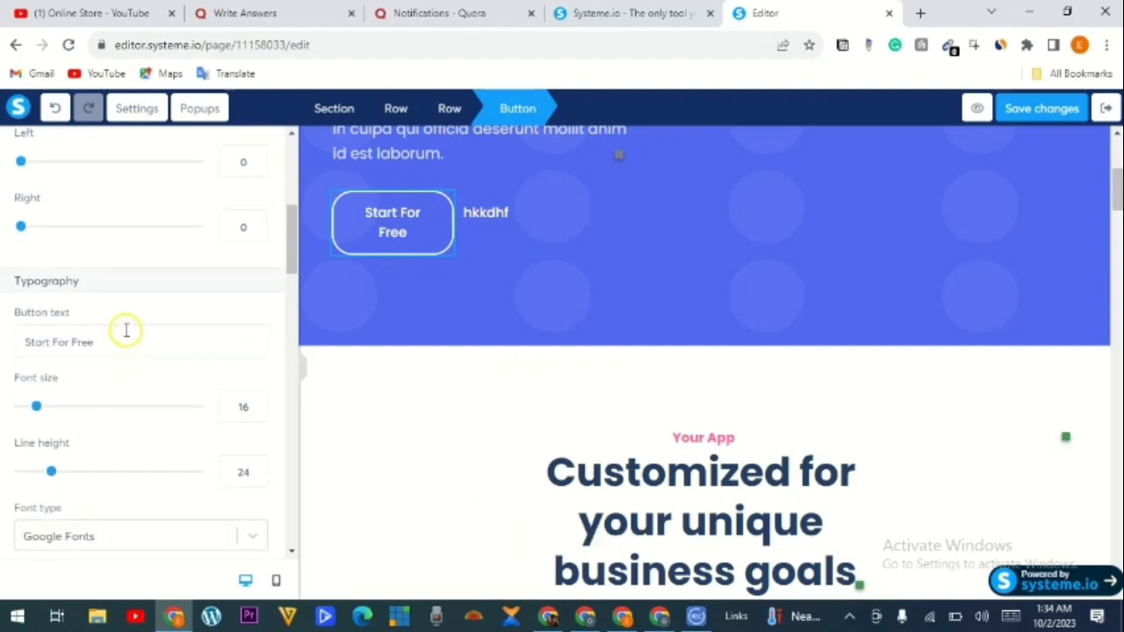
pyautogui.press('BackSpace')
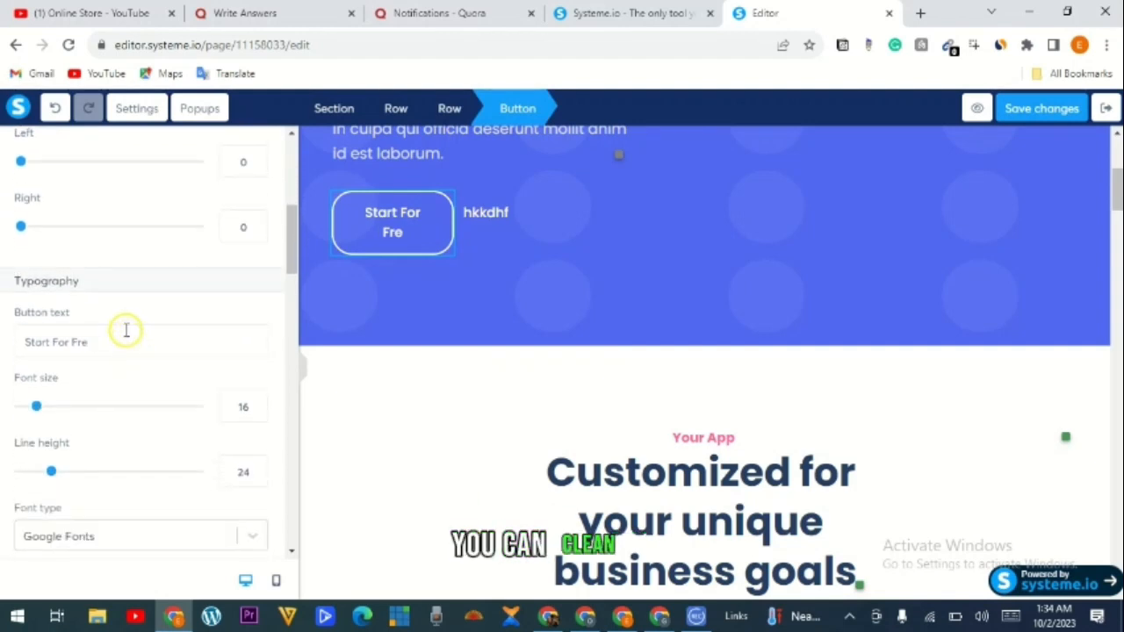
pyautogui.hotkey('ctrl', 'a')
pyautogui.press('BackSpace')
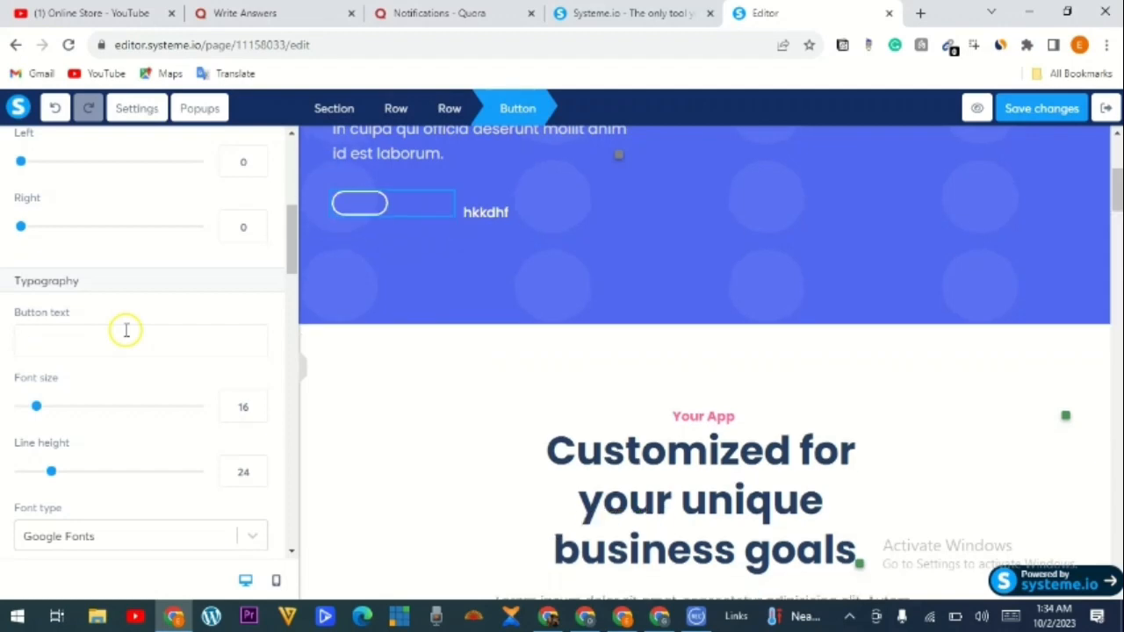
pyautogui.write('ghfyrig')
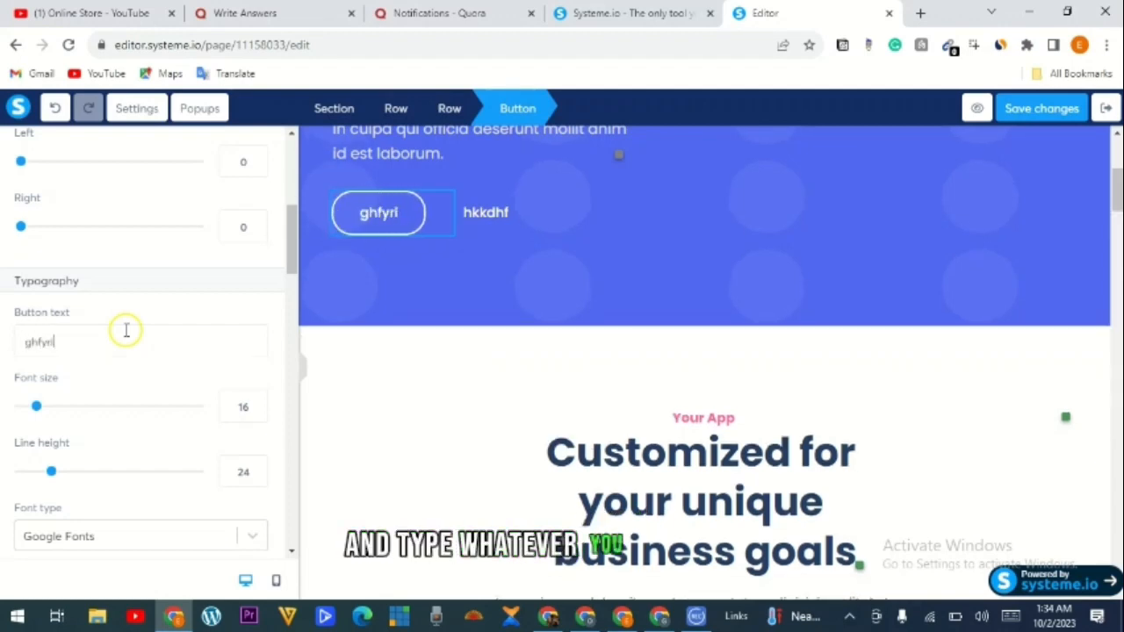
pyautogui.click(572, 343)
# Step: Delete the whole "Customized for your unique business goals" section and confirm its removal
pyautogui.scroll(-3, 639, 406)
pyautogui.scroll(2, 644, 397)
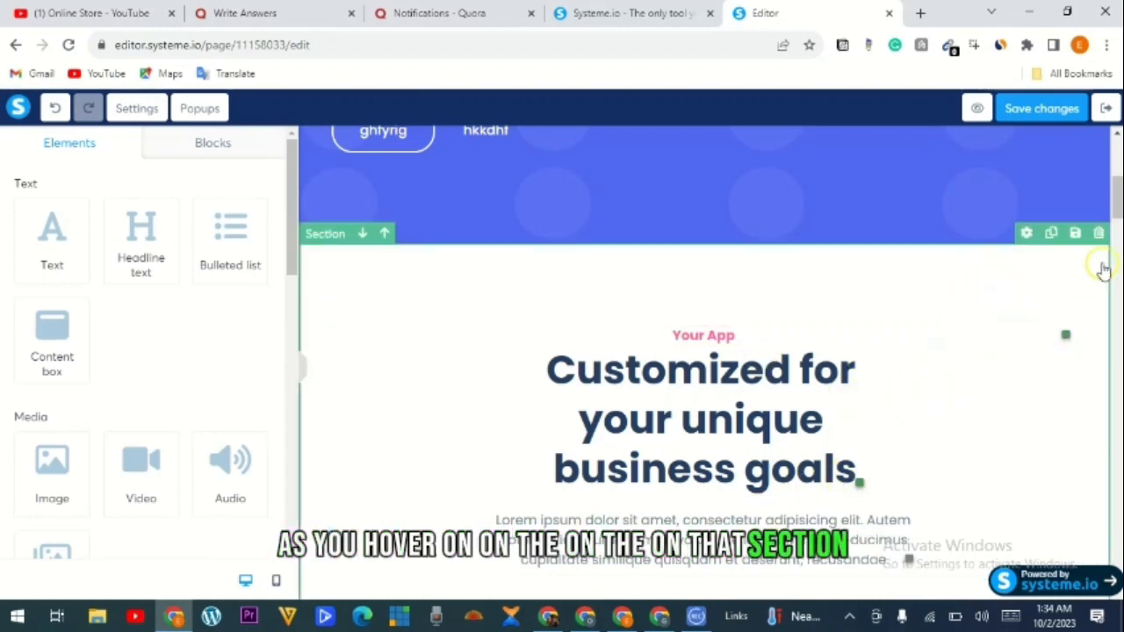
pyautogui.click(1098, 234)
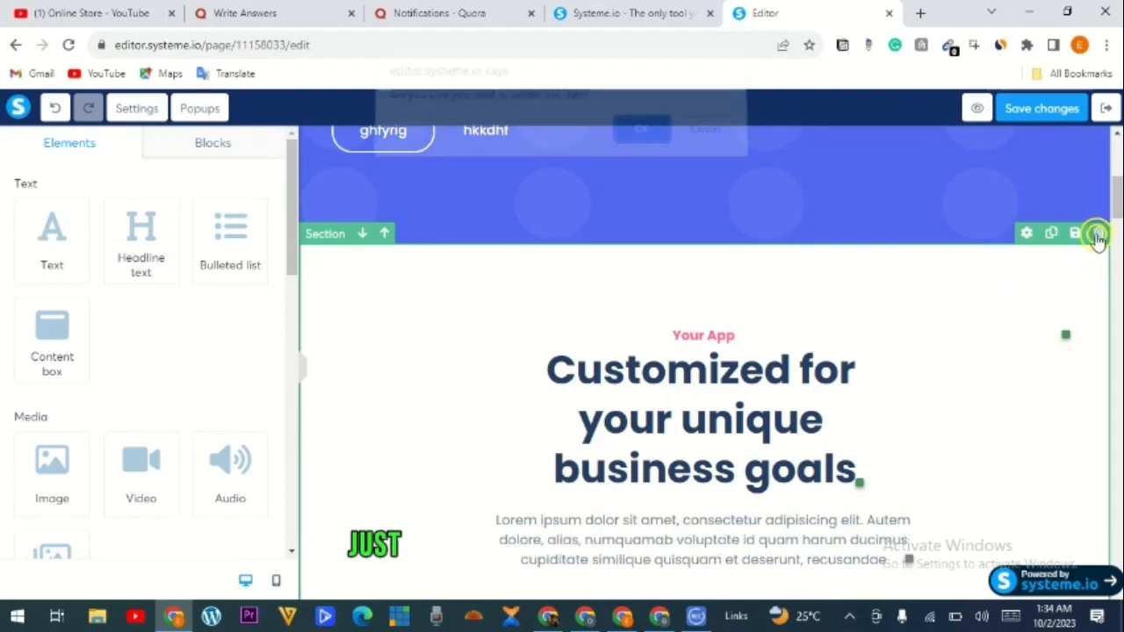
pyautogui.click(642, 142)
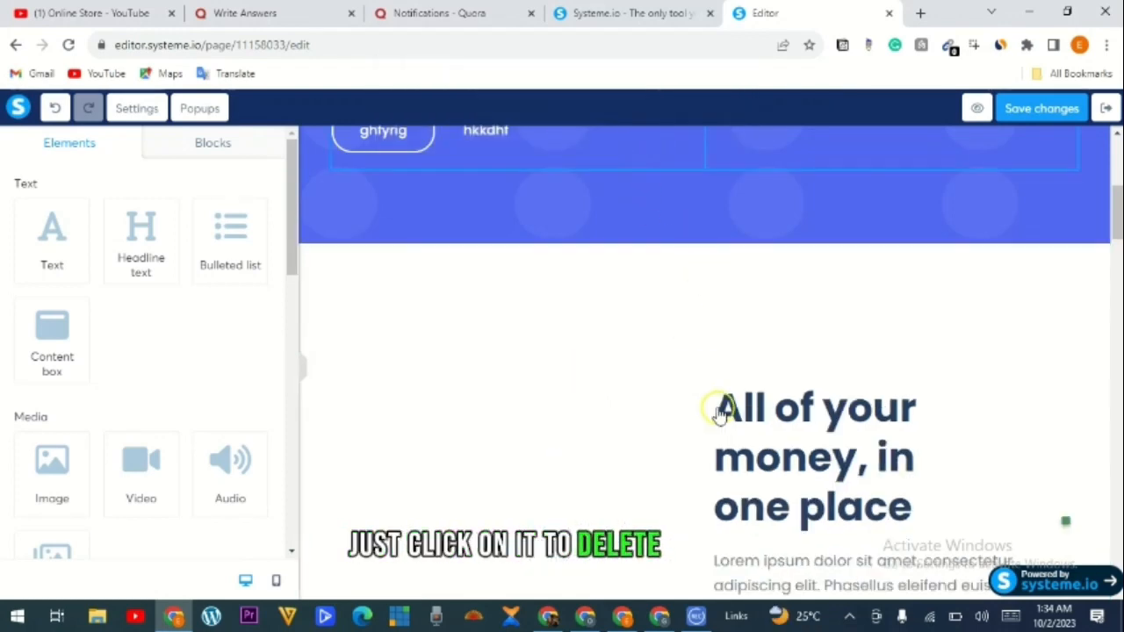
# Step: Delete the blue "Stay connected with family and friends" section further down the page and confirm
pyautogui.scroll(-3, 720, 413)
pyautogui.scroll(-4, 785, 389)
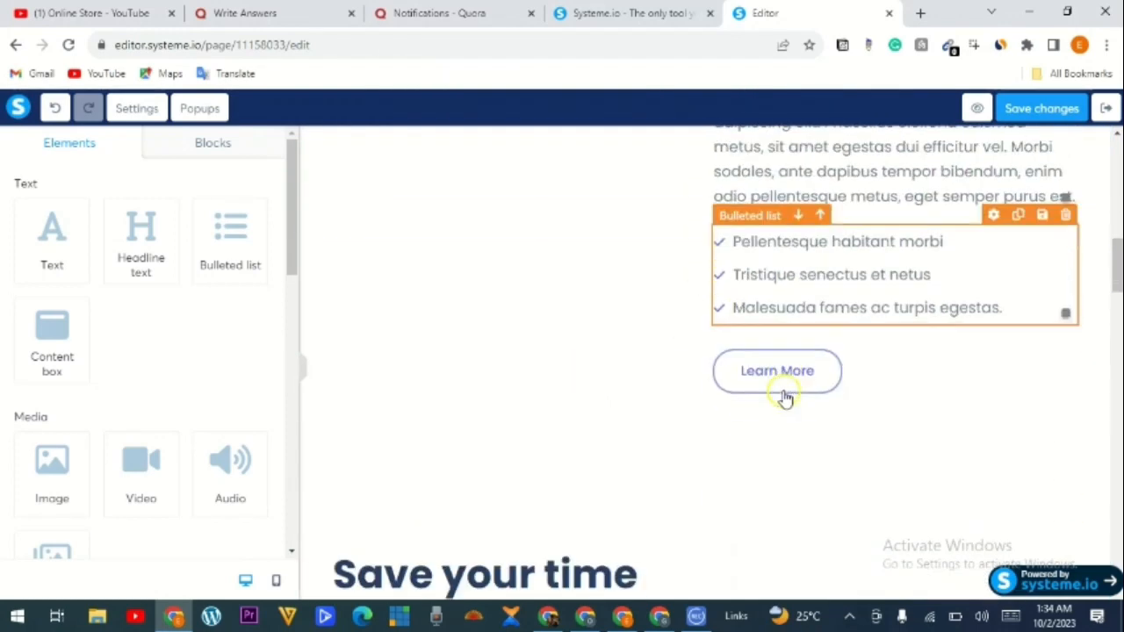
pyautogui.scroll(-9, 615, 421)
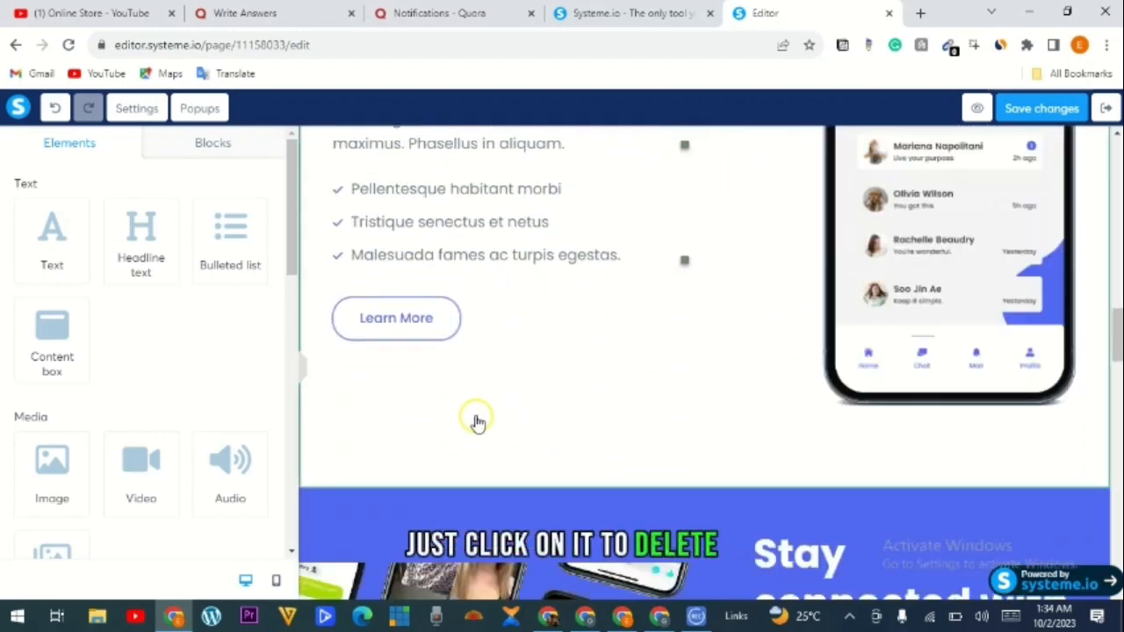
pyautogui.scroll(-1, 522, 419)
pyautogui.scroll(3, 788, 374)
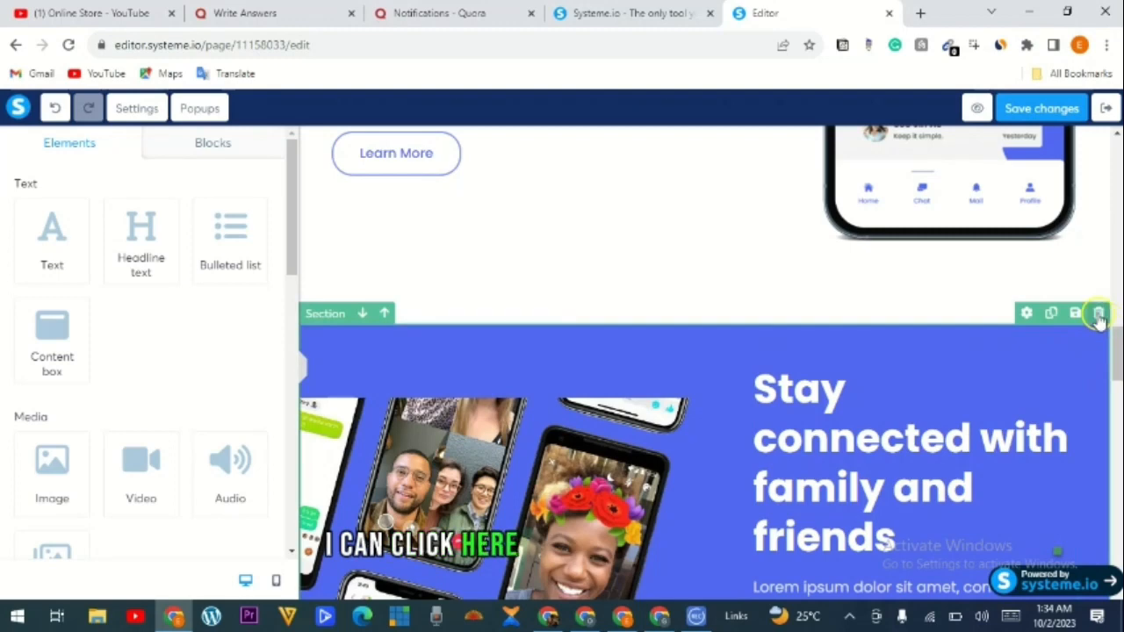
pyautogui.click(1097, 314)
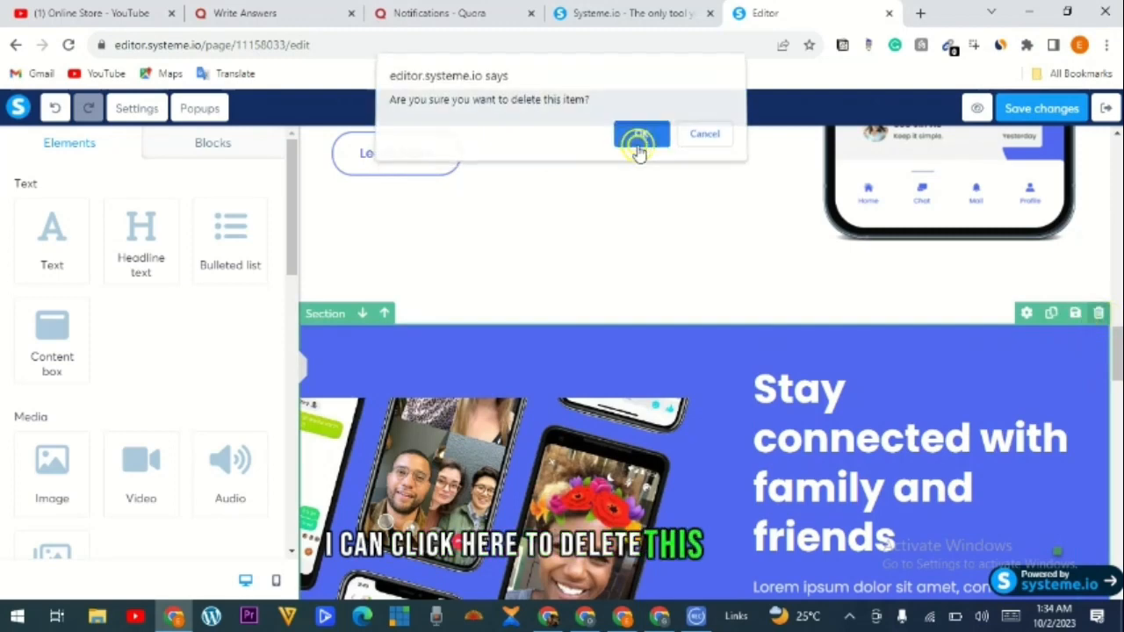
pyautogui.click(638, 145)
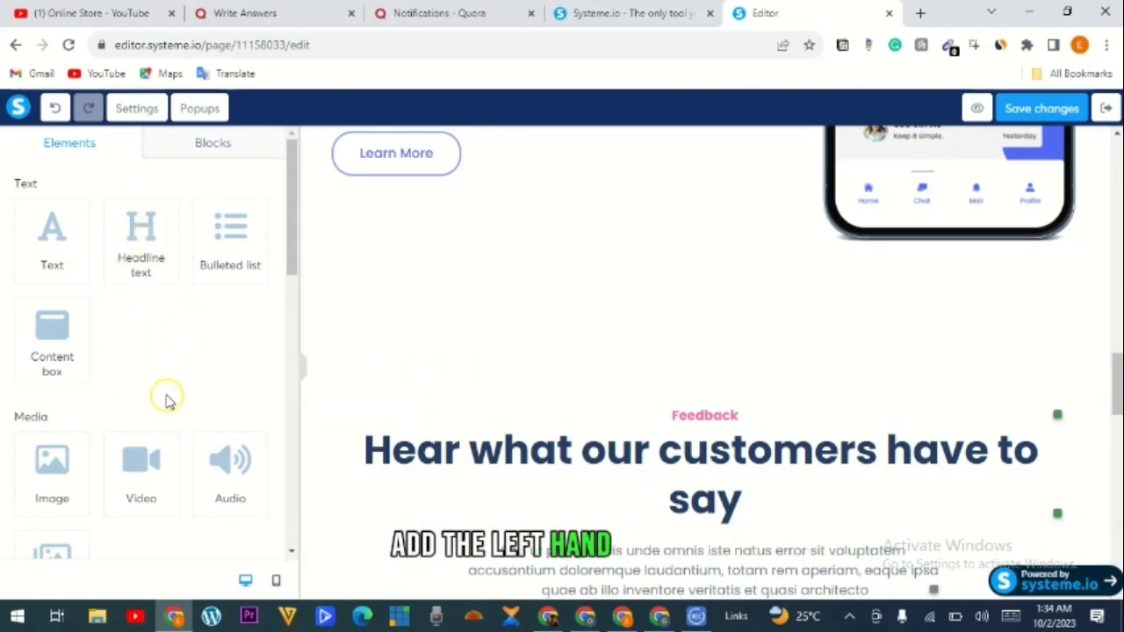
# Step: Add an empty section near the end of the page, directly above the blue footer
pyautogui.scroll(-5, 186, 312)
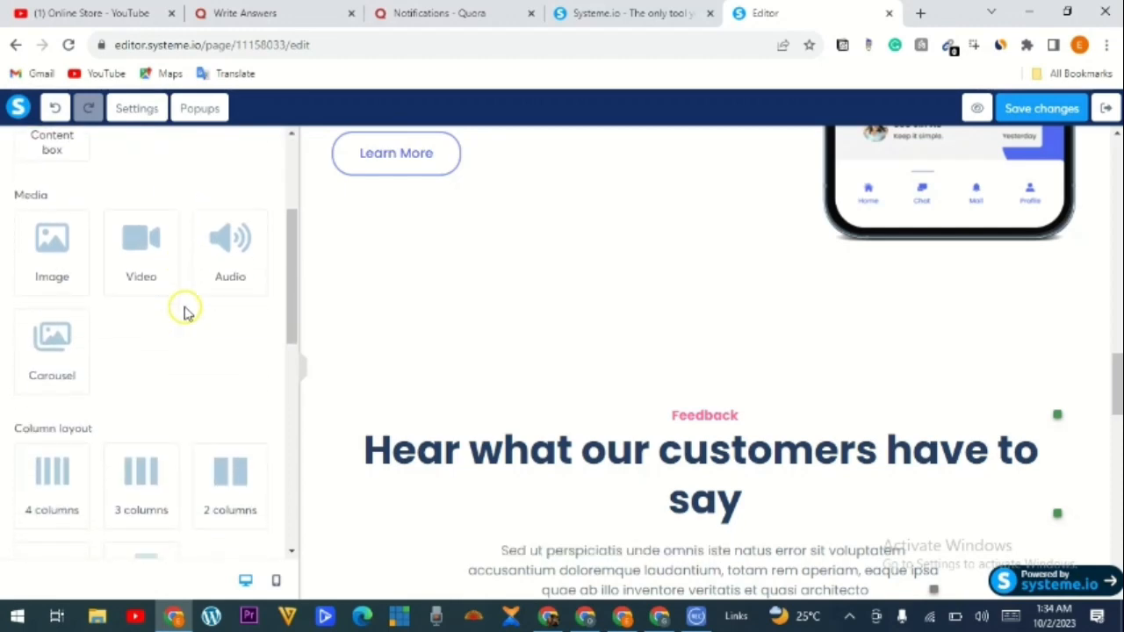
pyautogui.scroll(-2, 186, 314)
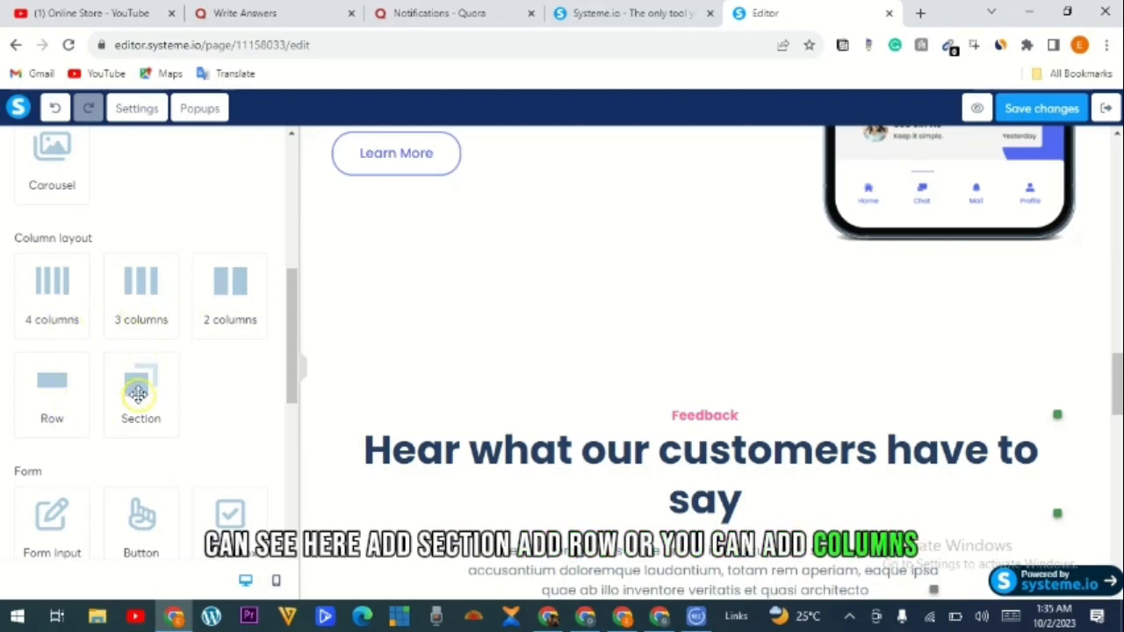
pyautogui.moveTo(141, 400); pyautogui.dragTo(550, 524)
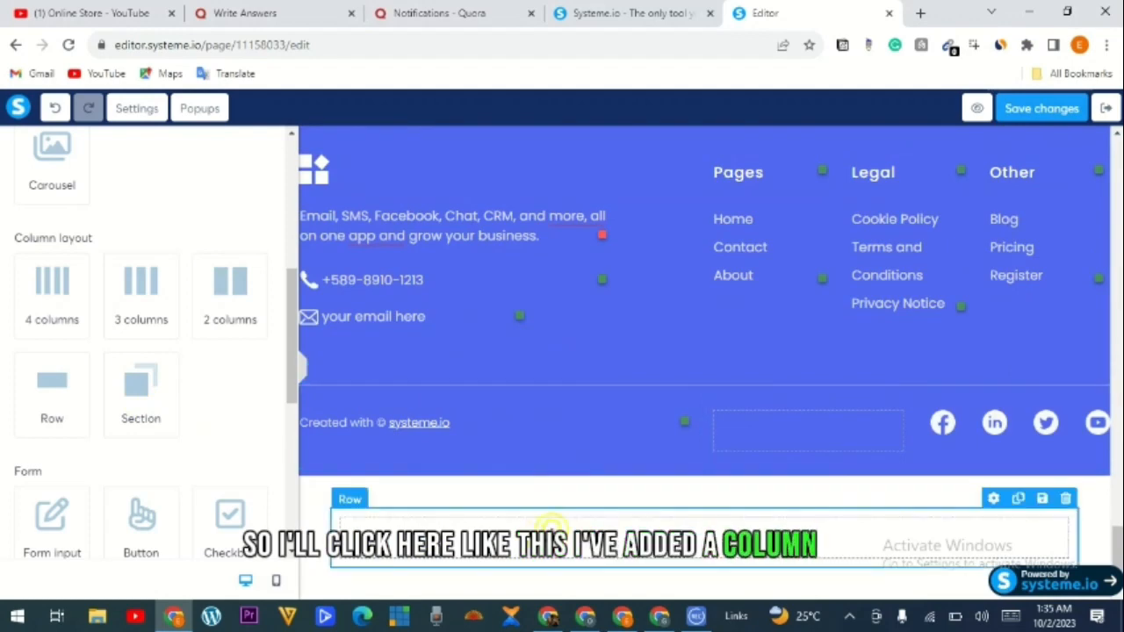
pyautogui.click(516, 539)
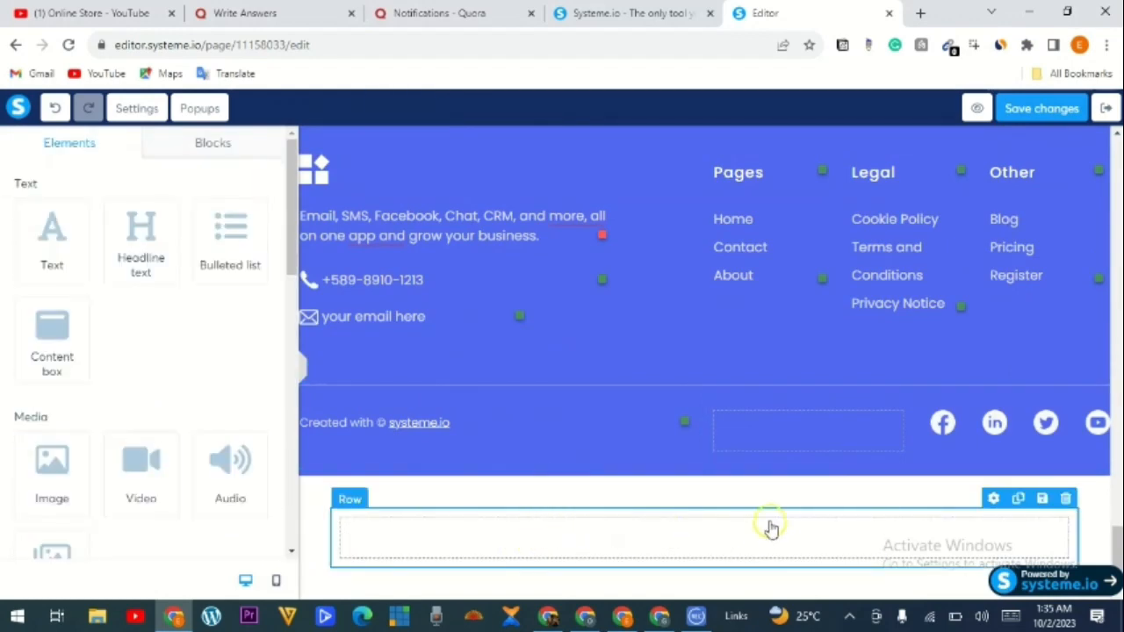
pyautogui.click(628, 548)
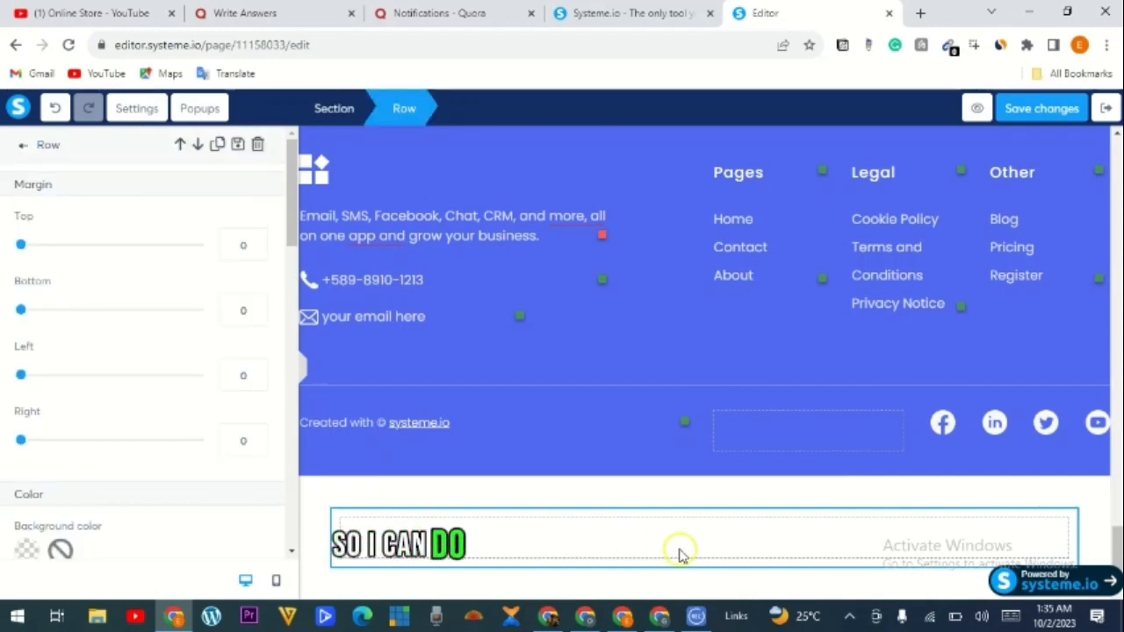
pyautogui.click(642, 555)
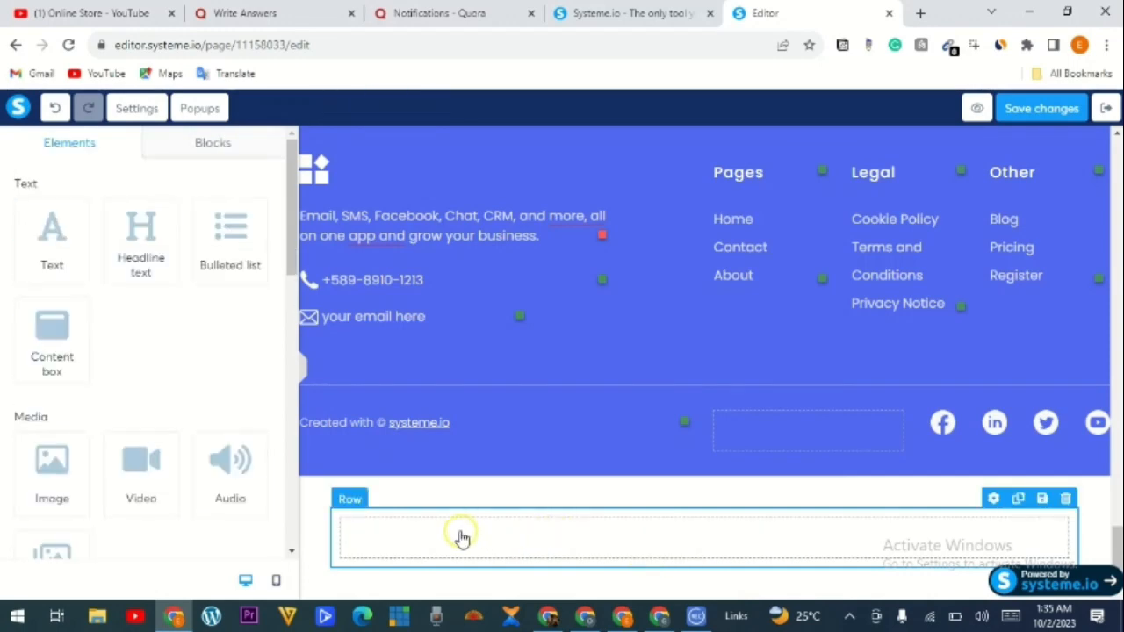
pyautogui.scroll(2, 471, 484)
pyautogui.scroll(-2, 471, 485)
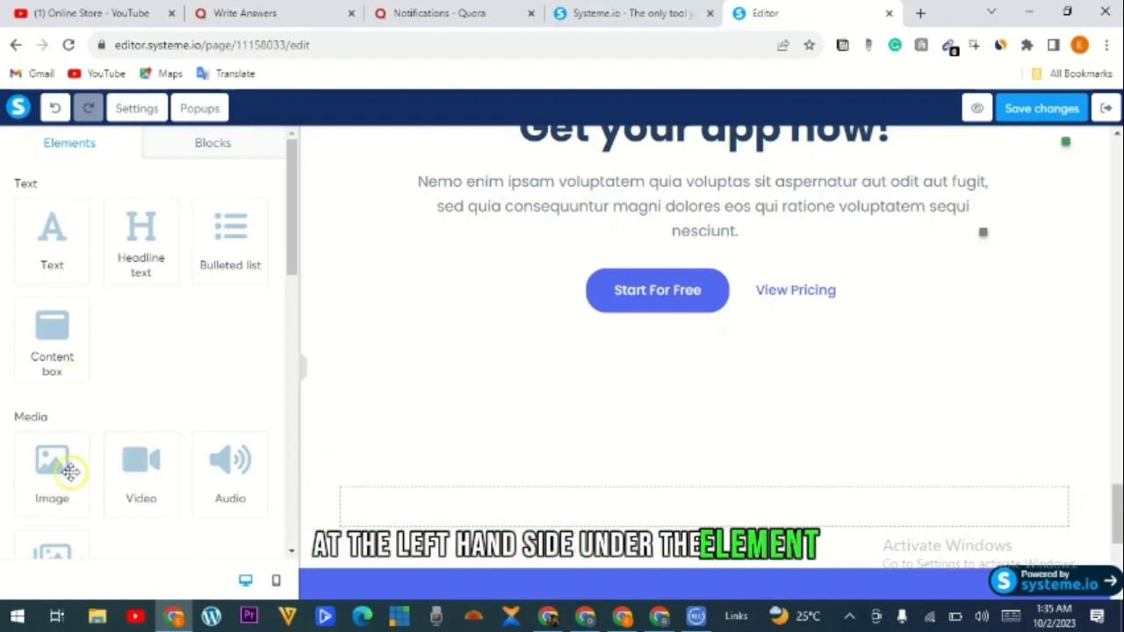
# Step: Add an image element to the empty section above the footer and upload movavi.png from Downloads into it
pyautogui.moveTo(53, 483); pyautogui.dragTo(439, 519)
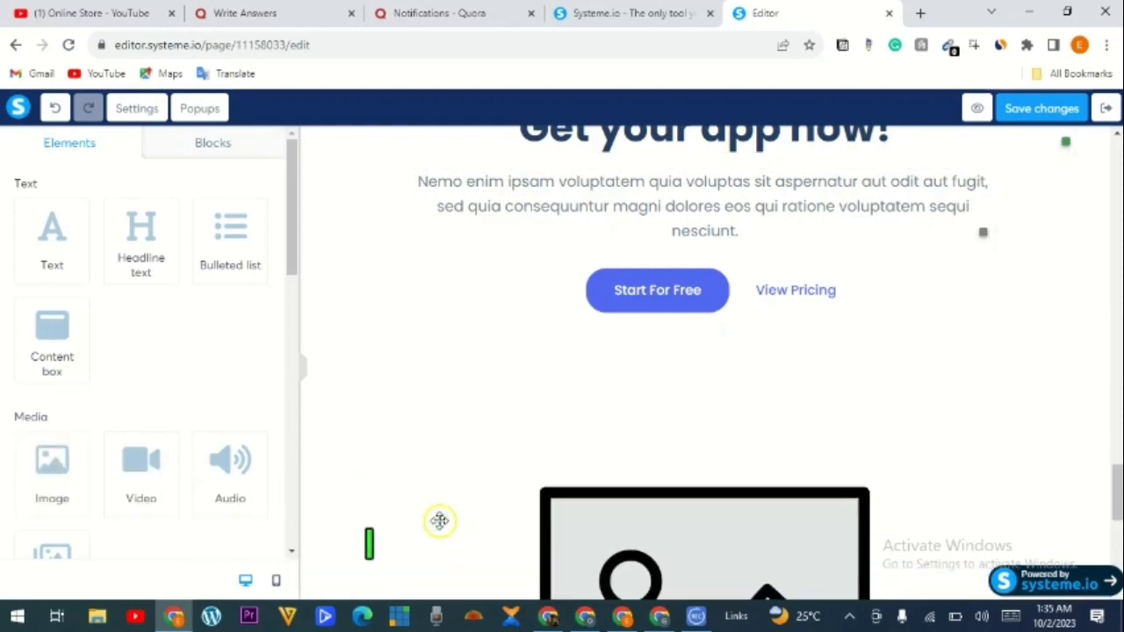
pyautogui.scroll(-4, 653, 514)
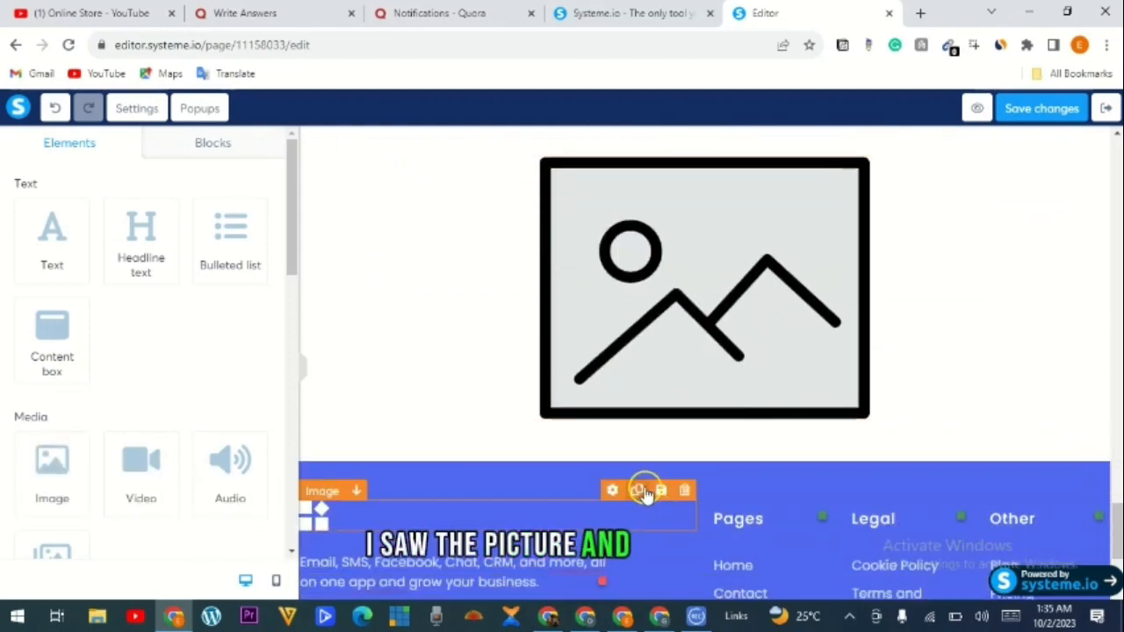
pyautogui.click(700, 332)
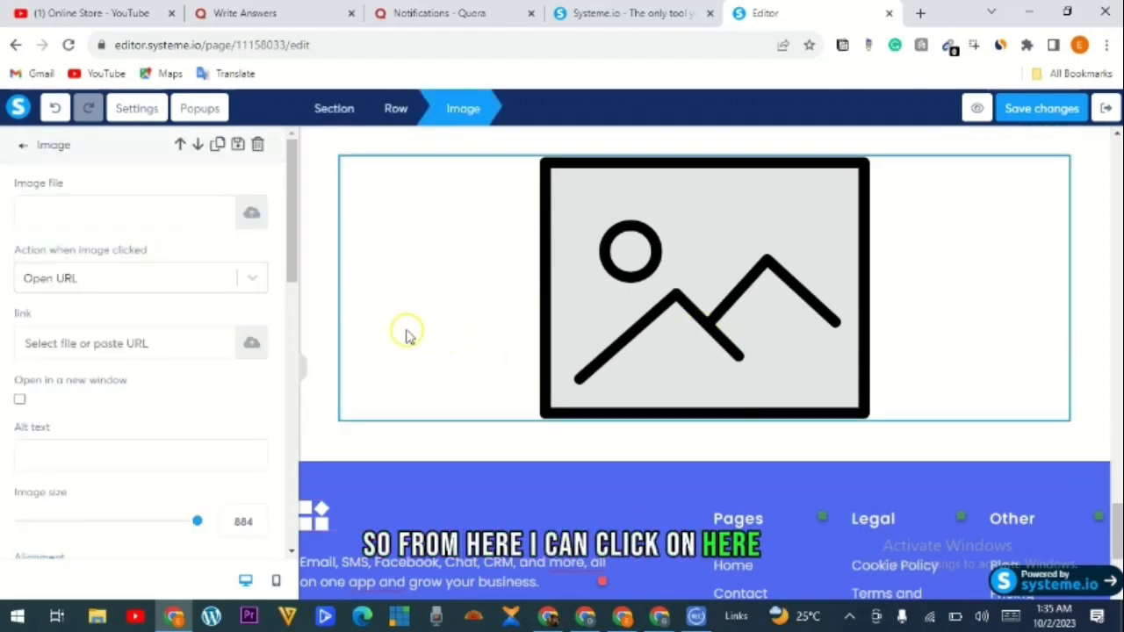
pyautogui.click(253, 217)
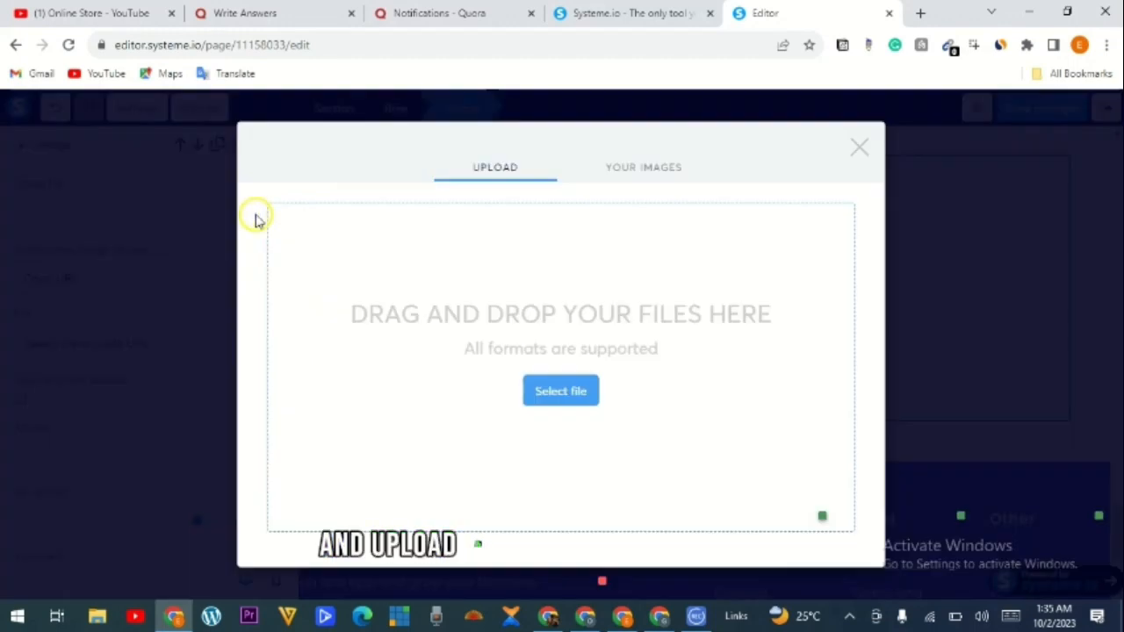
pyautogui.click(567, 392)
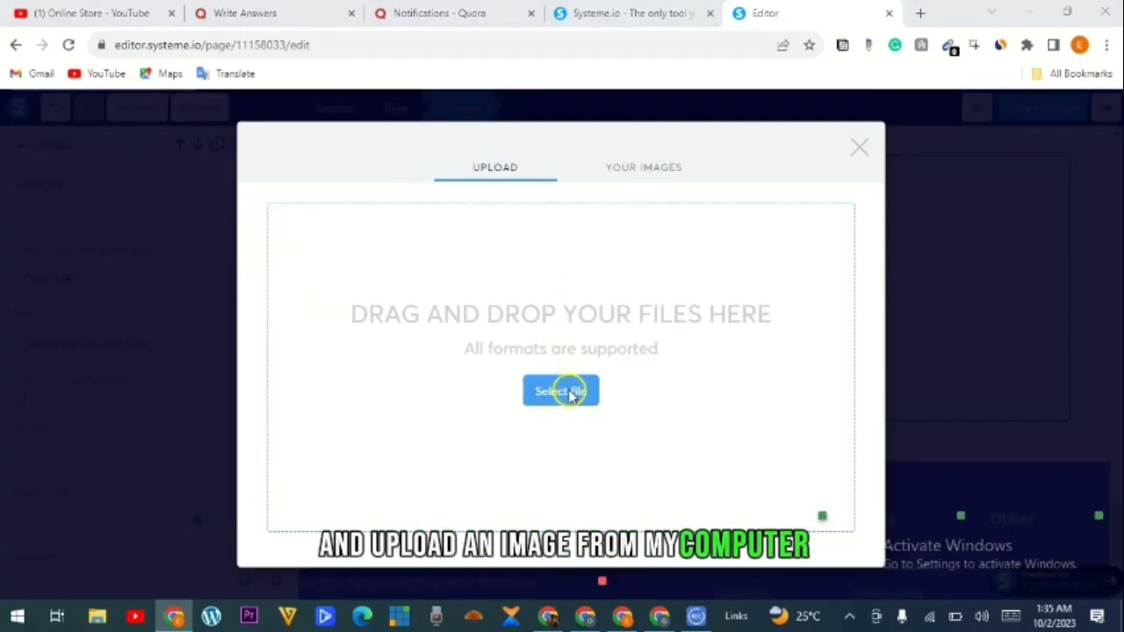
pyautogui.click(184, 181)
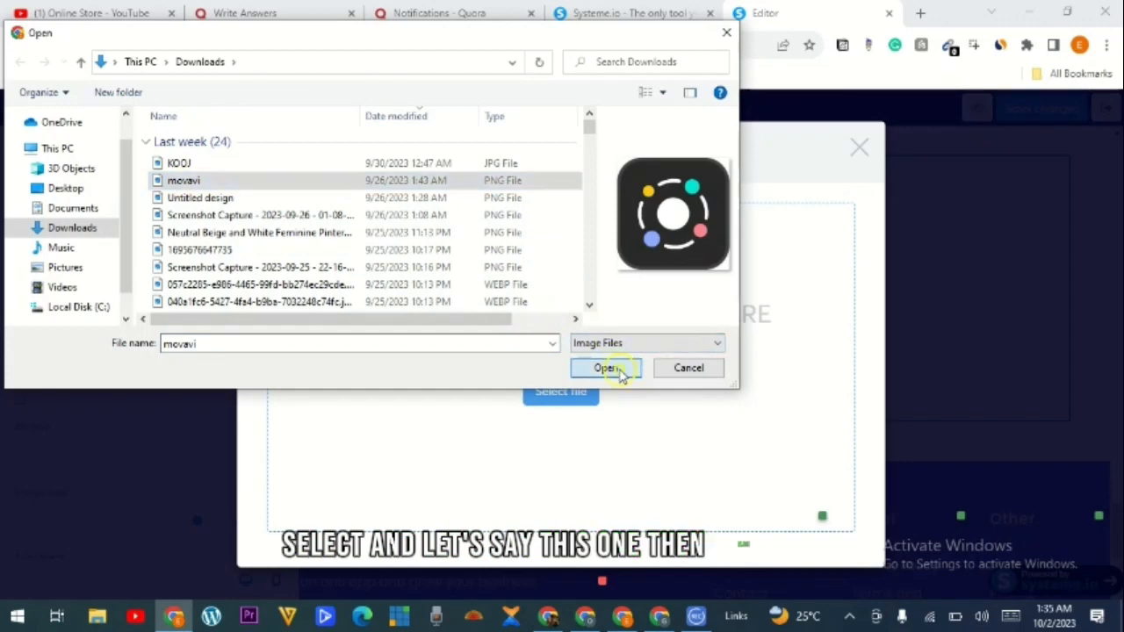
pyautogui.click(619, 373)
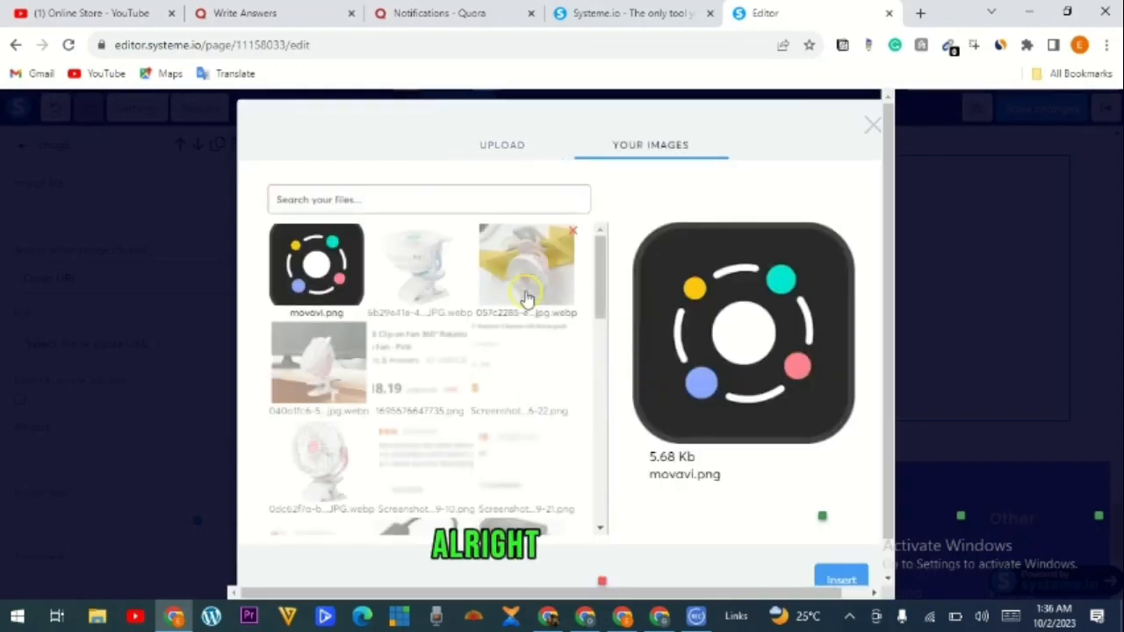
pyautogui.scroll(-1, 824, 492)
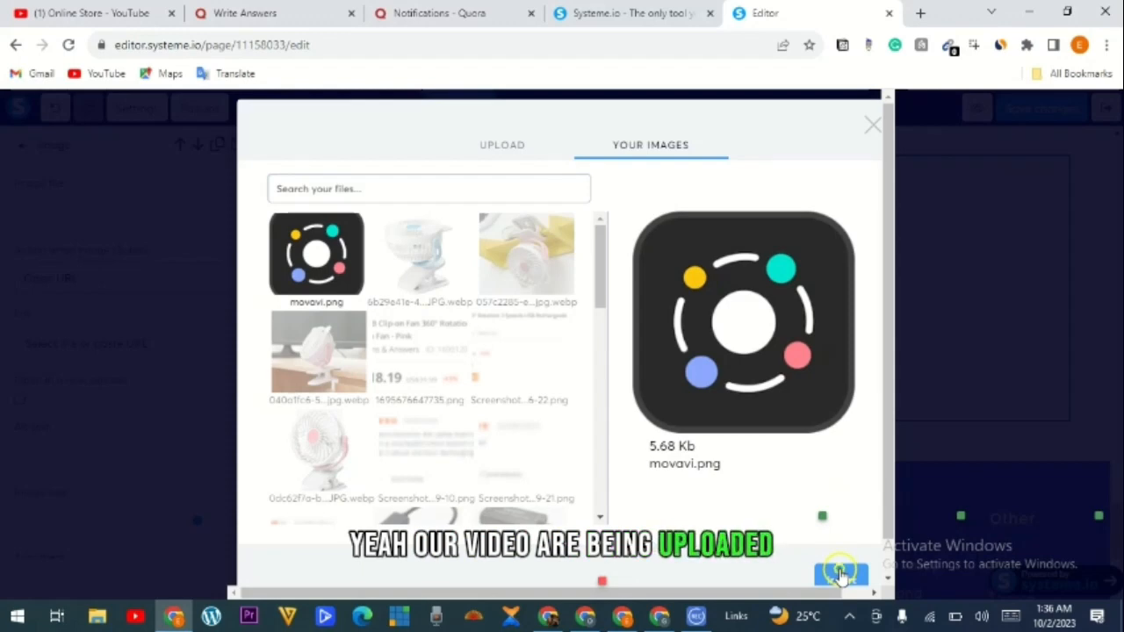
pyautogui.click(841, 578)
pyautogui.click(870, 271)
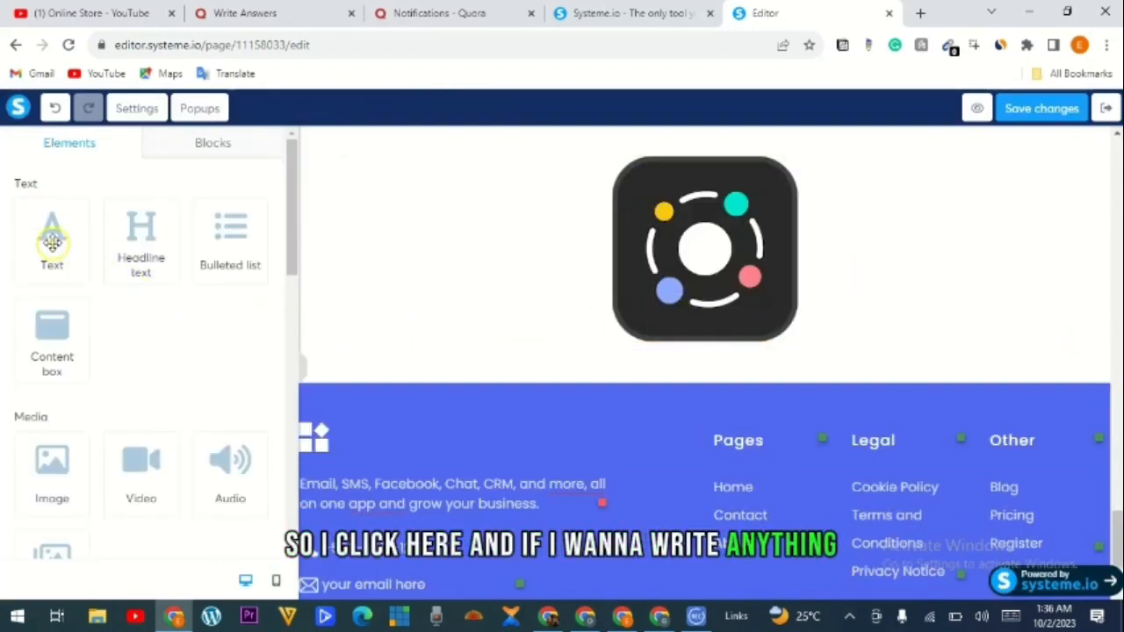
# Step: Add a text element below the image and replace its word "ducimus" with "jjkckhc"
pyautogui.moveTo(51, 233); pyautogui.dragTo(939, 274)
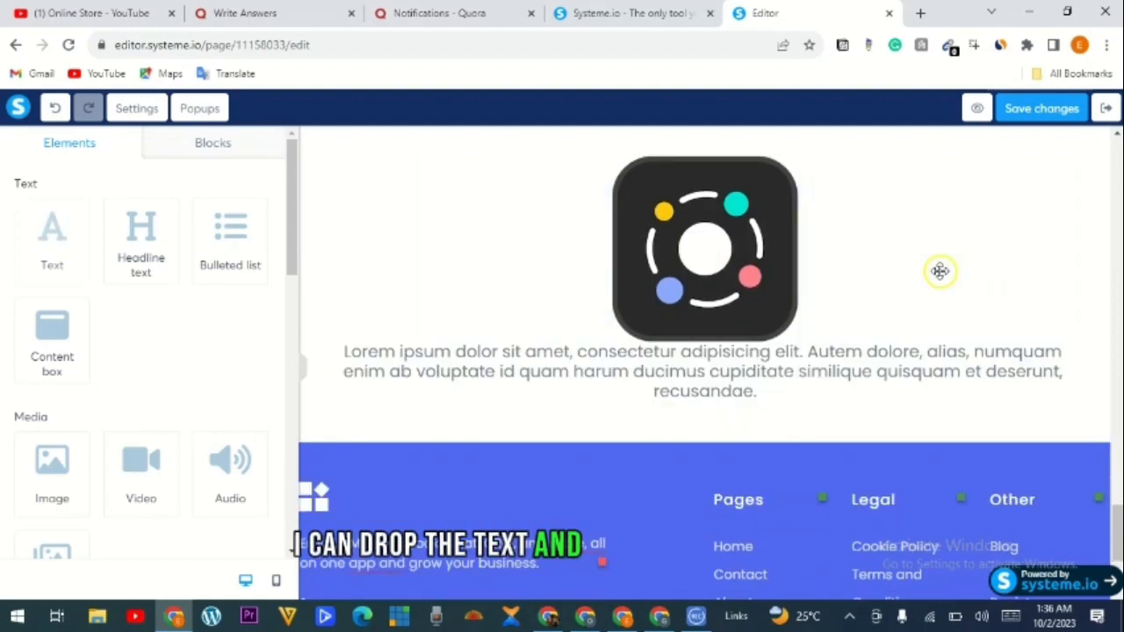
pyautogui.click(681, 370)
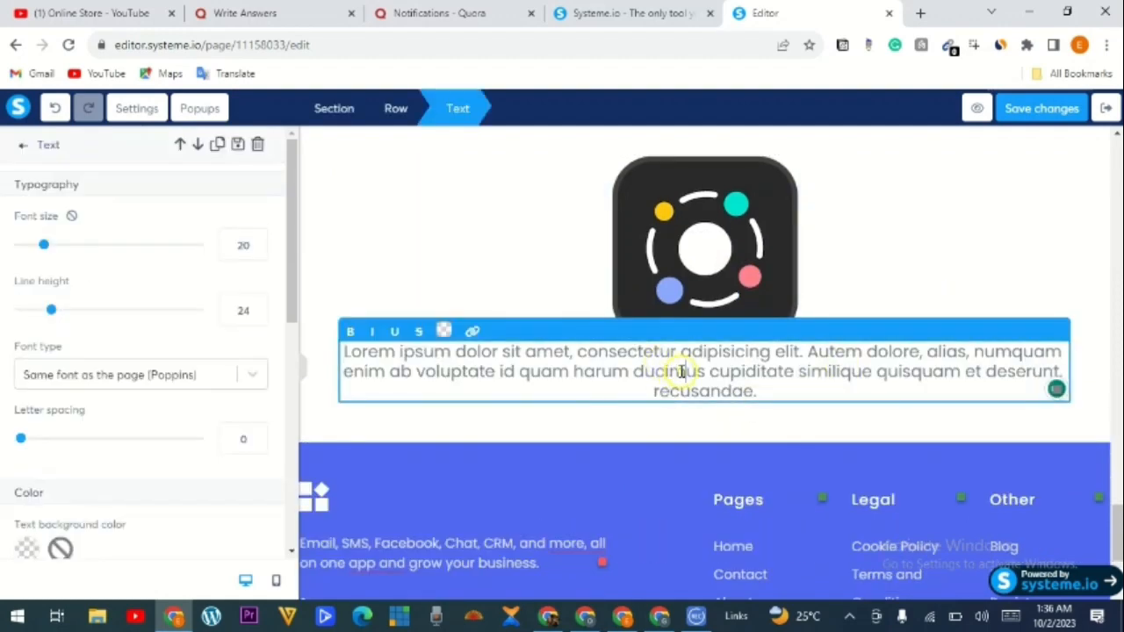
pyautogui.doubleClick(679, 371)
pyautogui.write('jjkd')
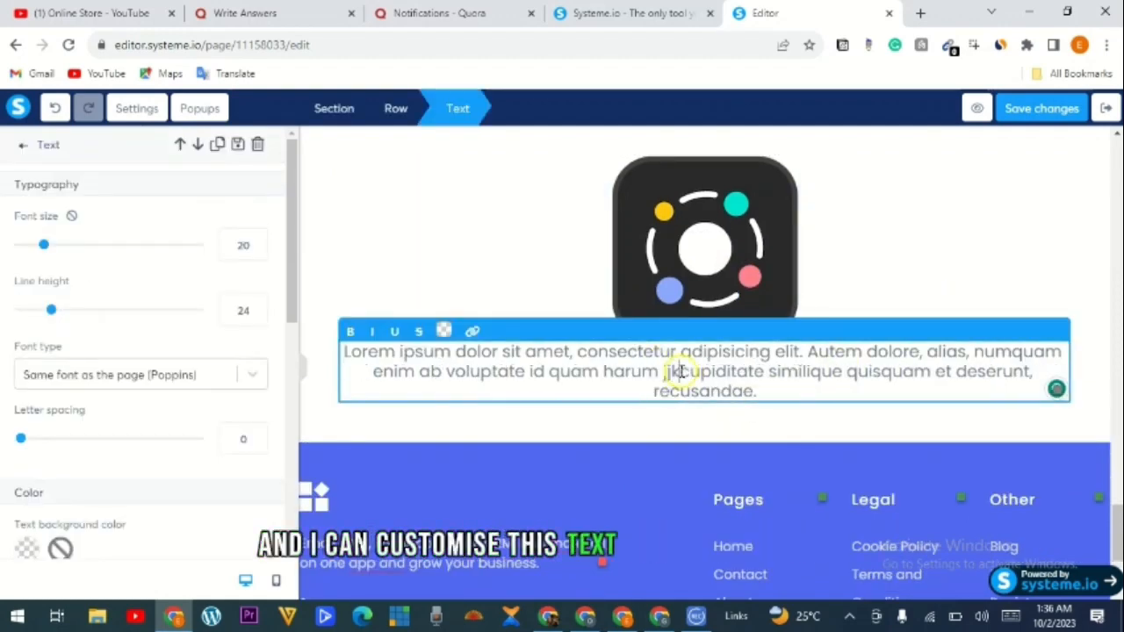
pyautogui.write('knc')
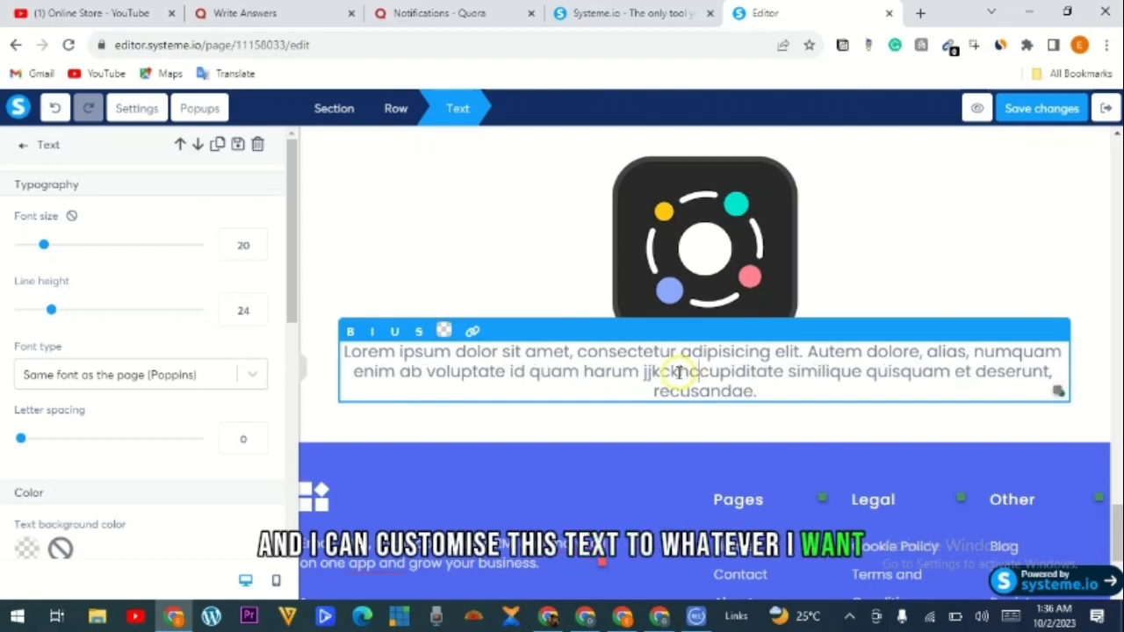
pyautogui.click(476, 257)
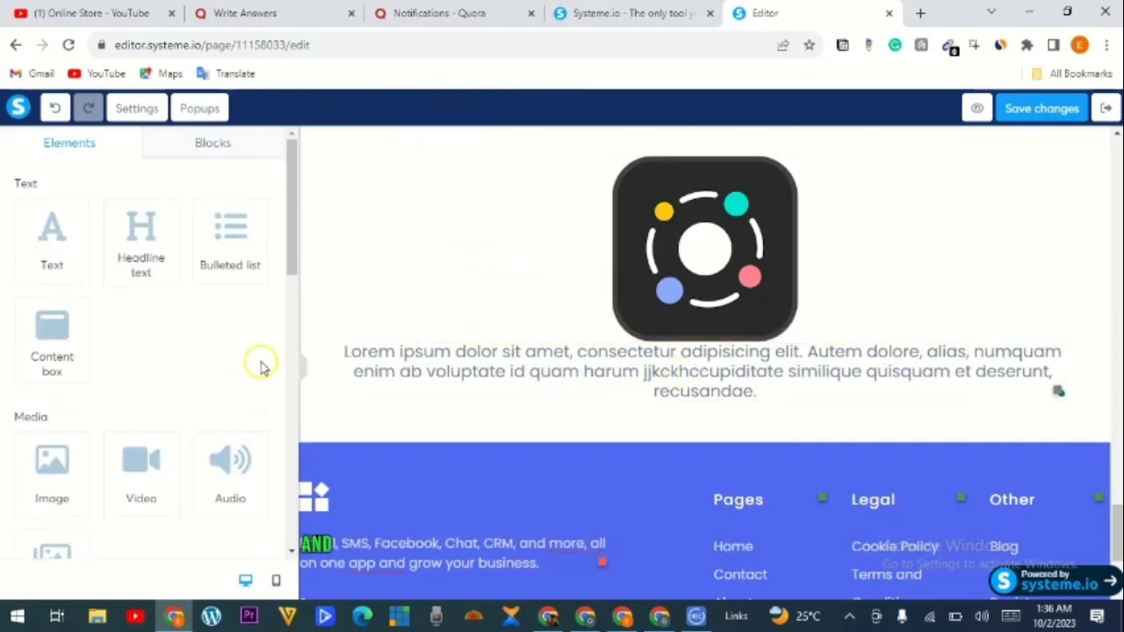
# Step: Add a video element below the placeholder text in the section above the footer and open its settings
pyautogui.scroll(-2, 503, 383)
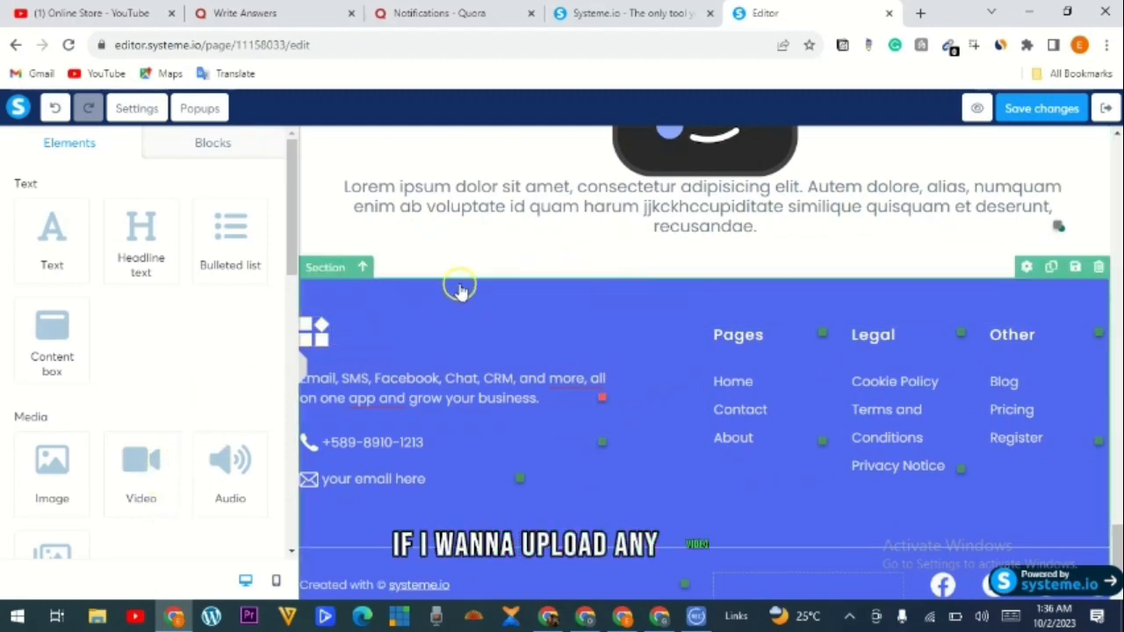
pyautogui.click(555, 276)
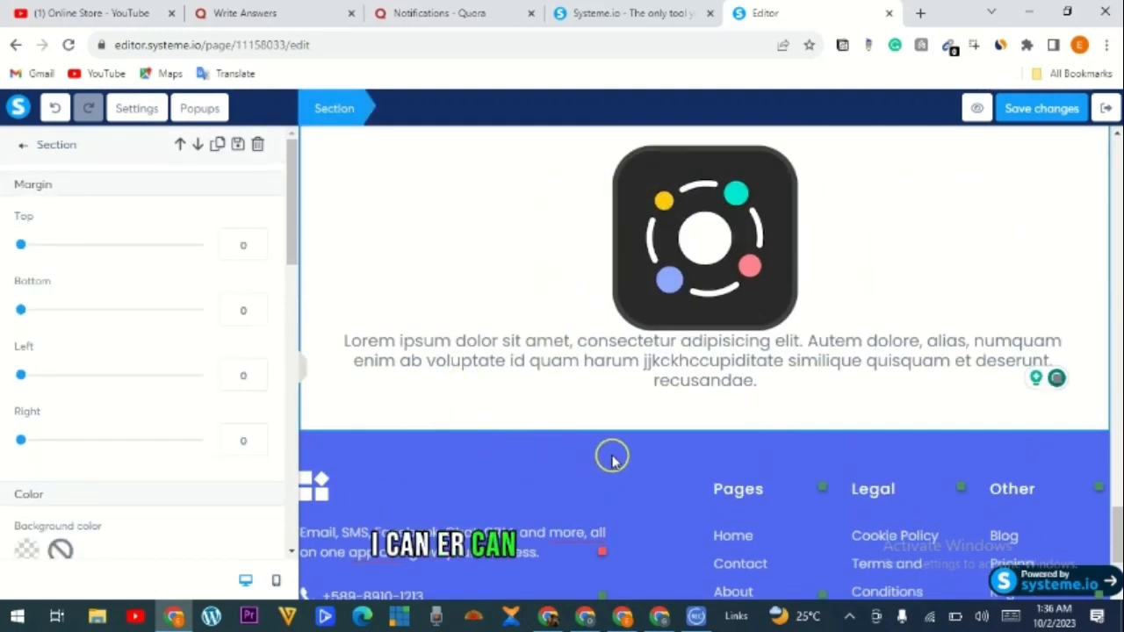
pyautogui.click(414, 359)
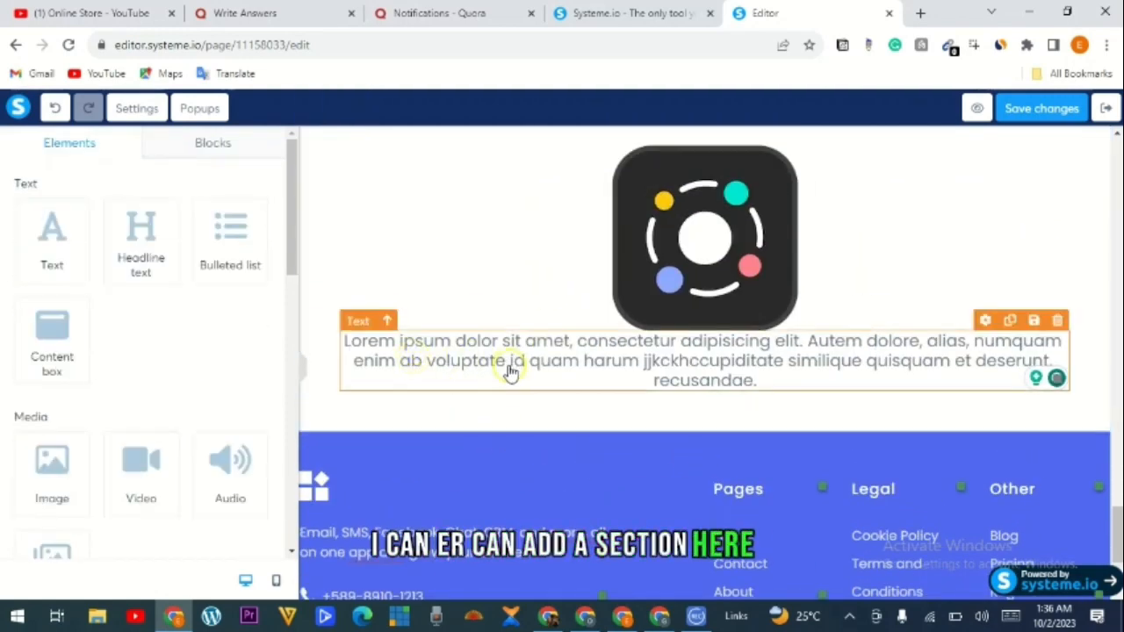
pyautogui.scroll(3, 586, 376)
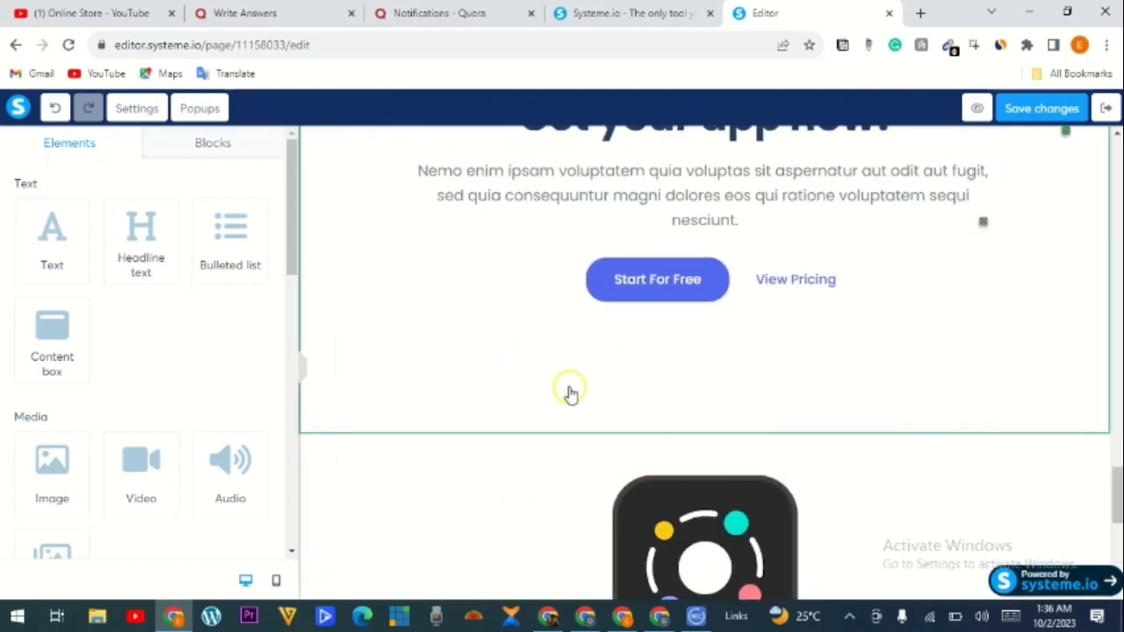
pyautogui.scroll(-3, 612, 387)
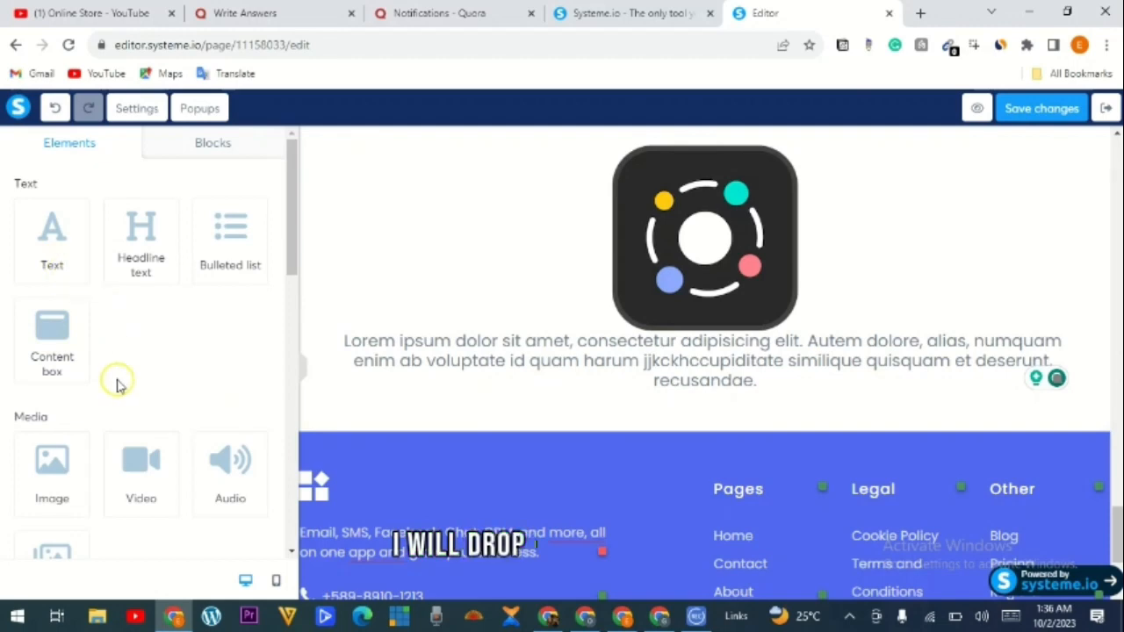
pyautogui.scroll(-2, 132, 422)
pyautogui.moveTo(135, 281); pyautogui.dragTo(642, 461)
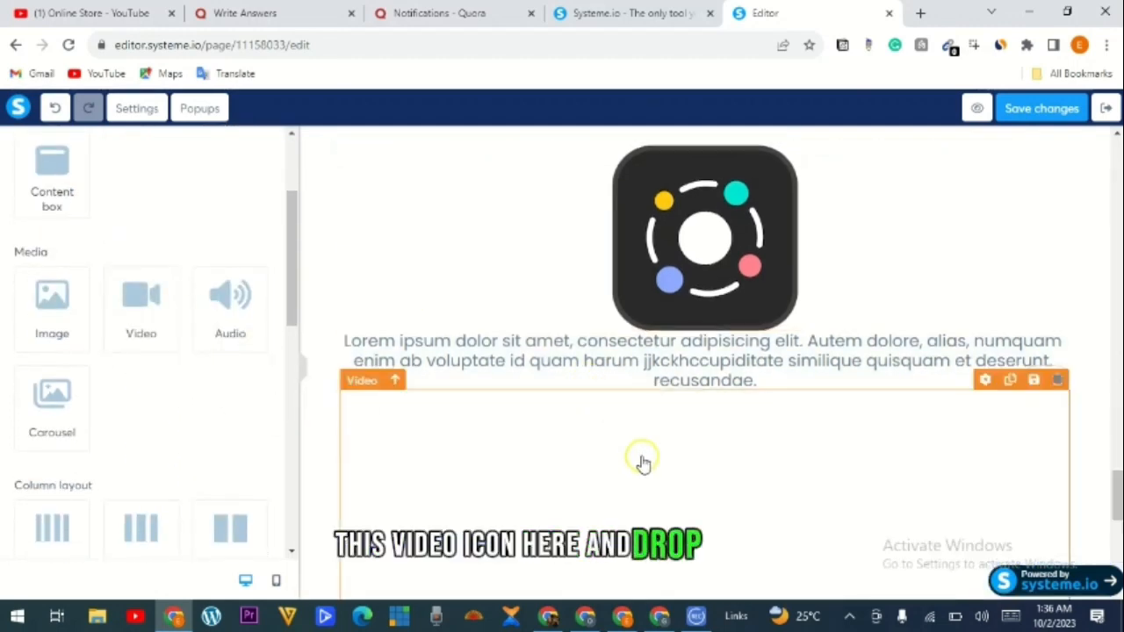
pyautogui.scroll(-2, 644, 469)
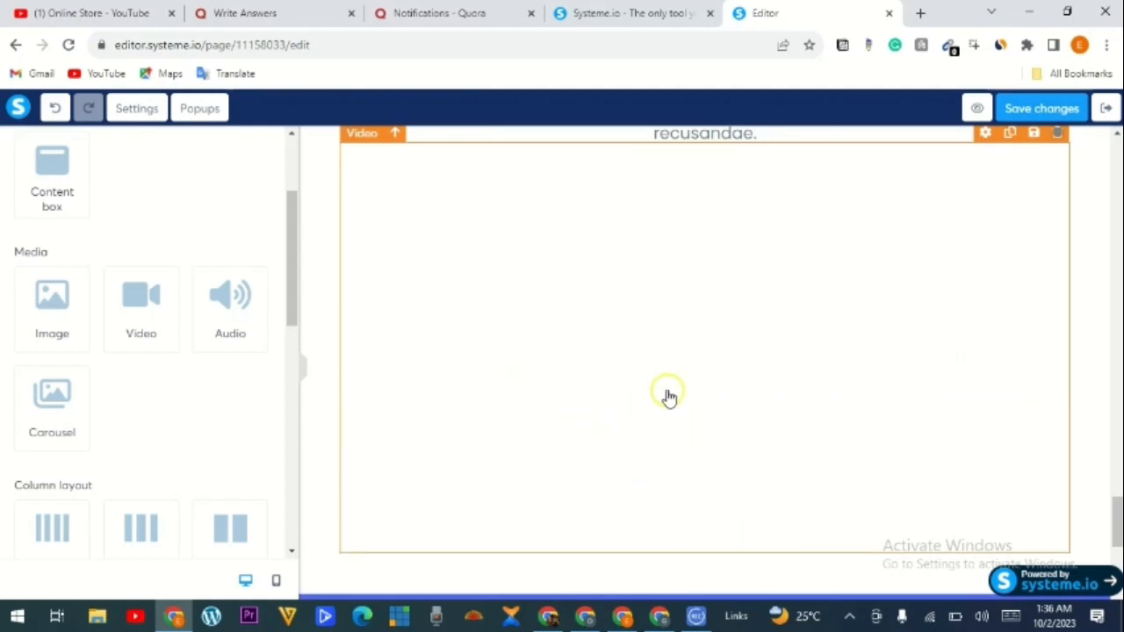
pyautogui.click(652, 343)
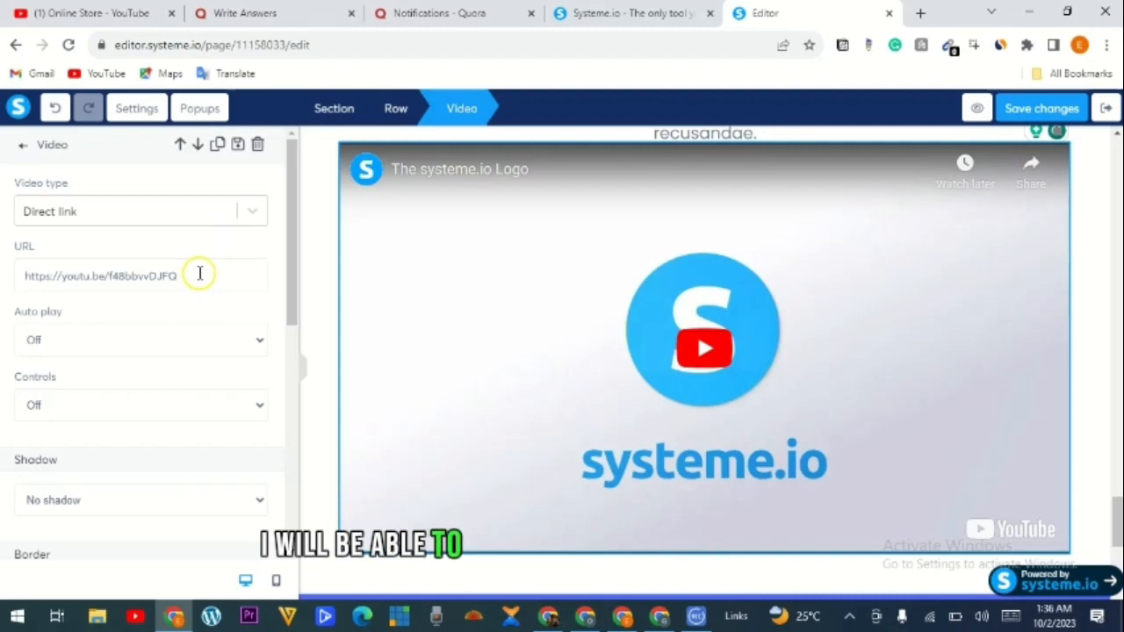
pyautogui.moveTo(92, 276); pyautogui.dragTo(46, 279)
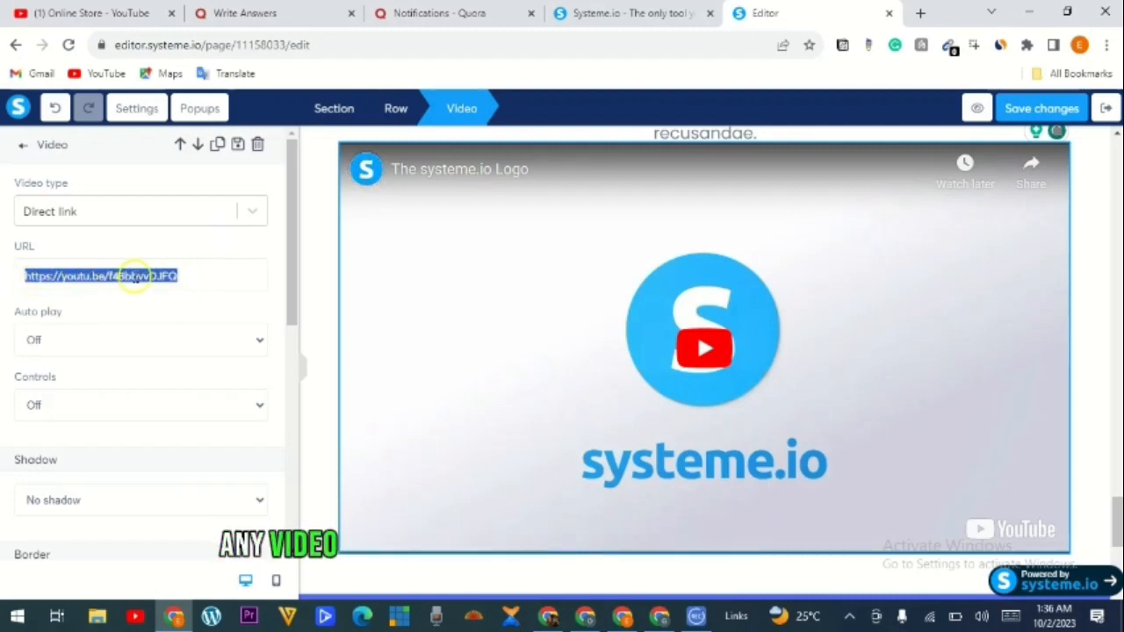
pyautogui.click(188, 273)
pyautogui.tripleClick(193, 274)
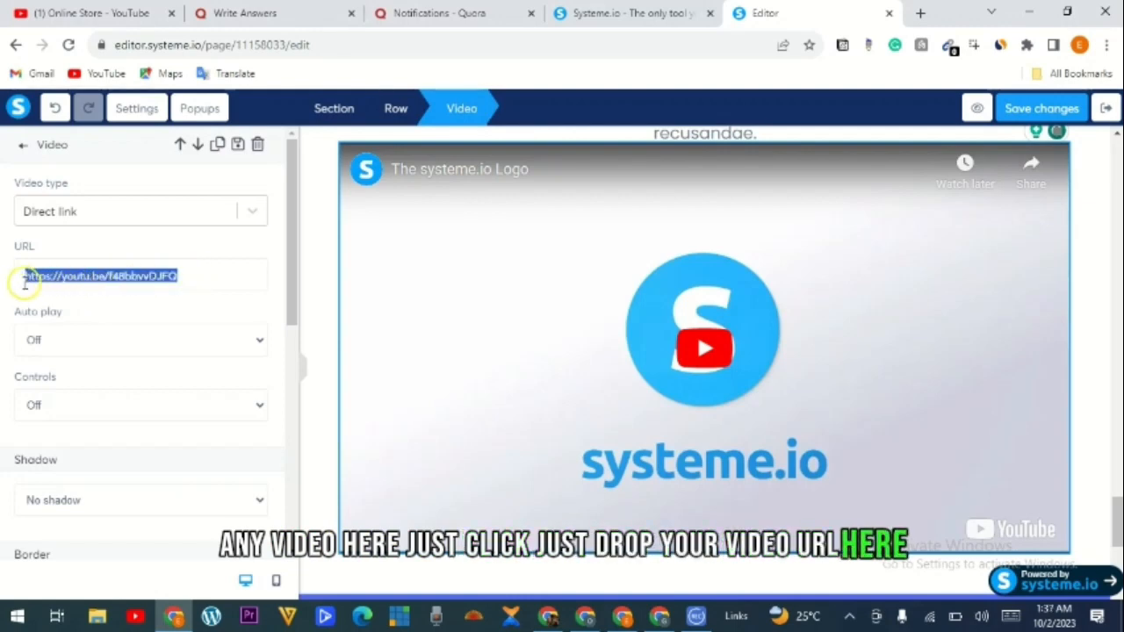
pyautogui.click(200, 274)
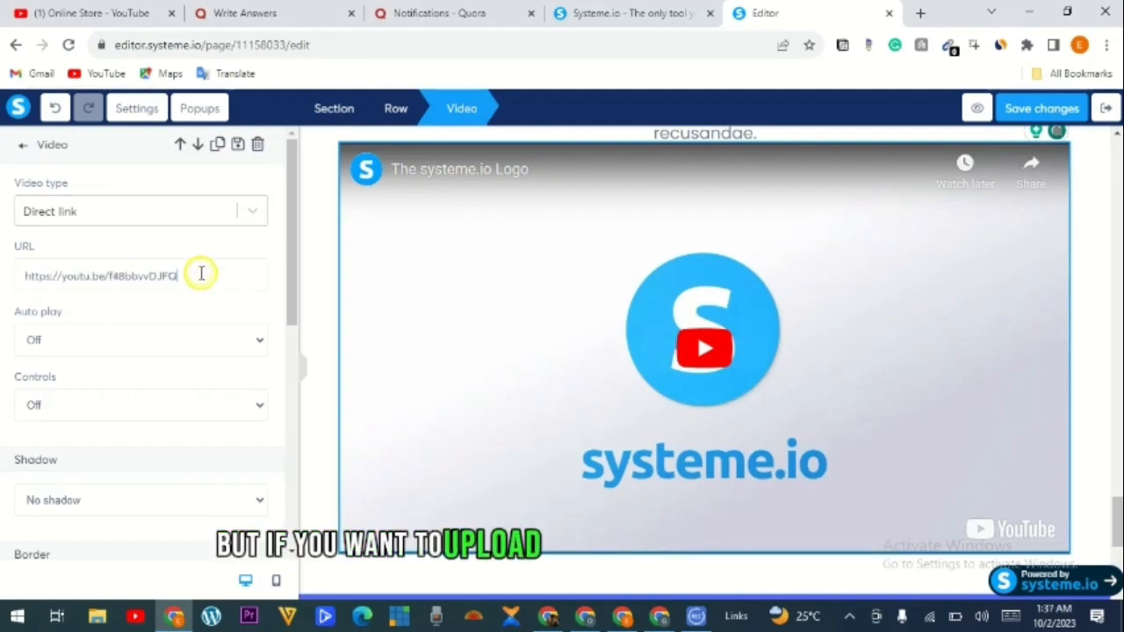
# Step: Switch the video element's type to Upload file and view its upload dialog without choosing a file
pyautogui.click(253, 215)
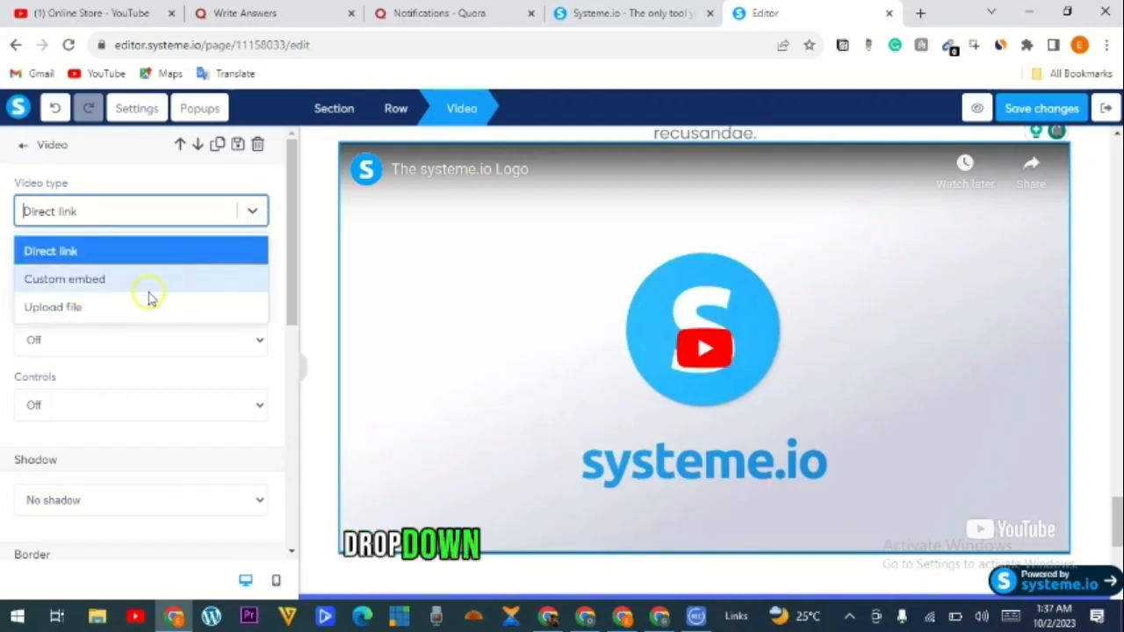
pyautogui.click(60, 309)
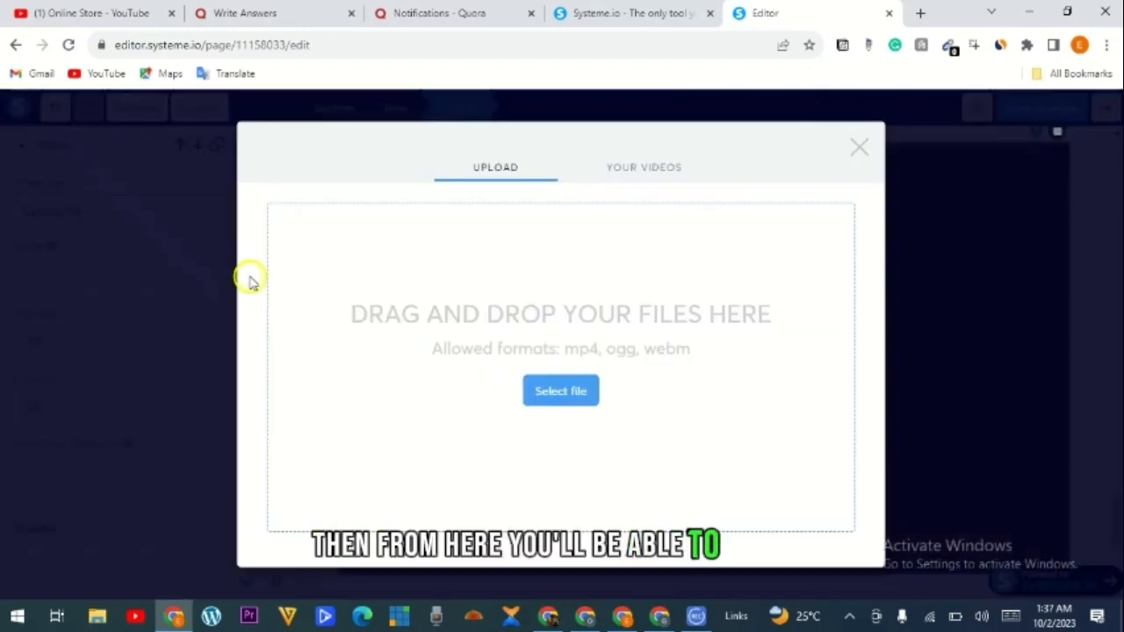
pyautogui.click(251, 275)
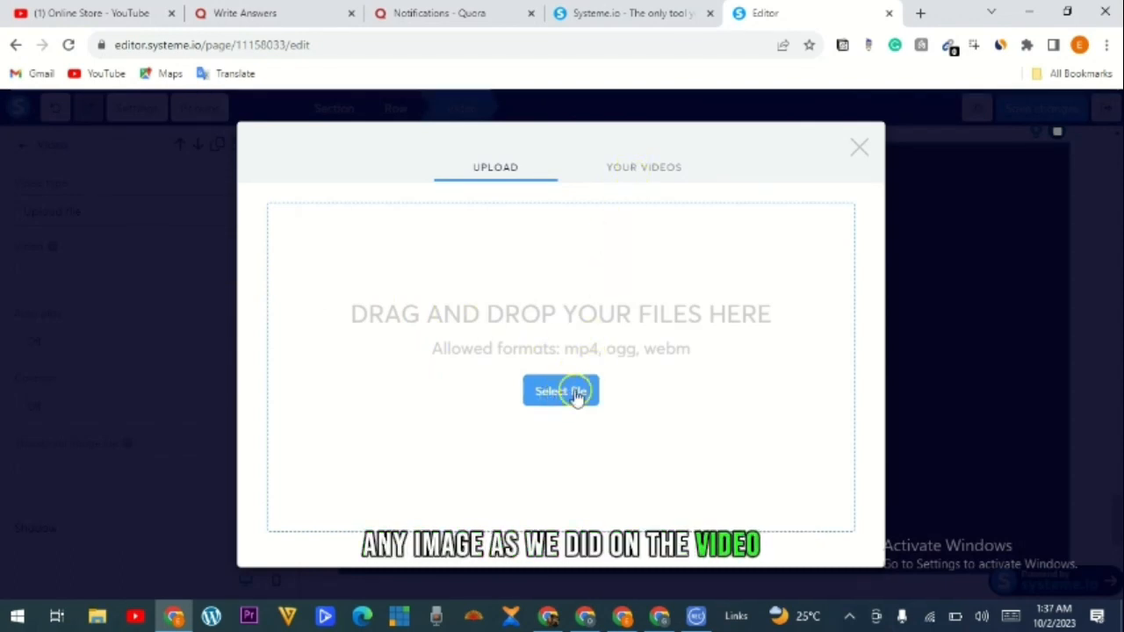
pyautogui.click(860, 148)
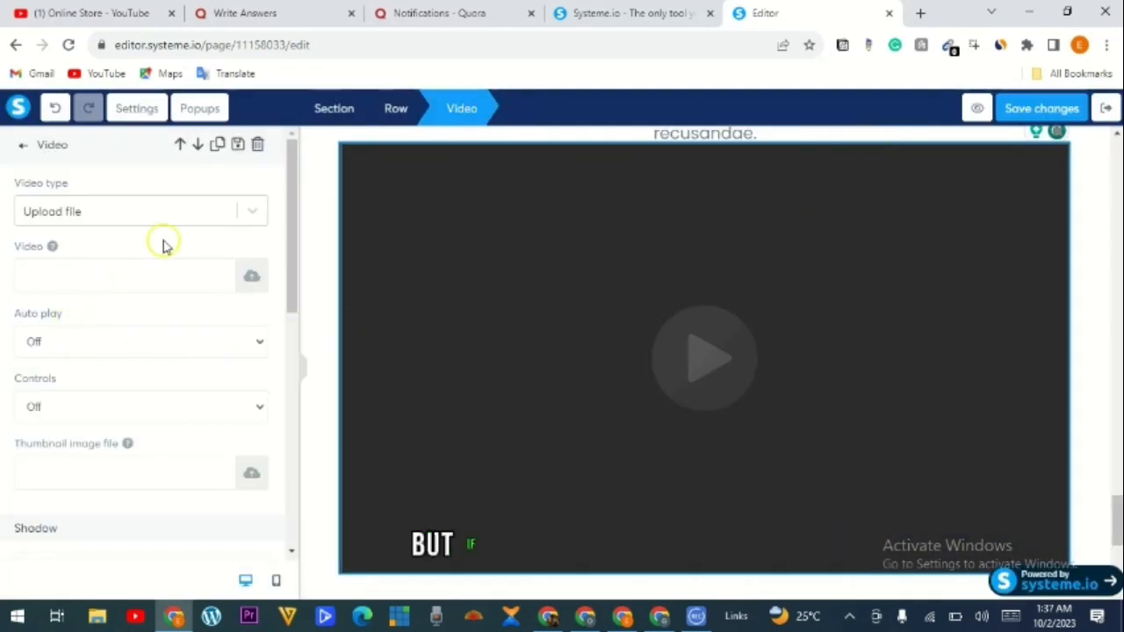
# Step: Set the video element's type to Custom embed and open its HTML code for editing
pyautogui.click(251, 214)
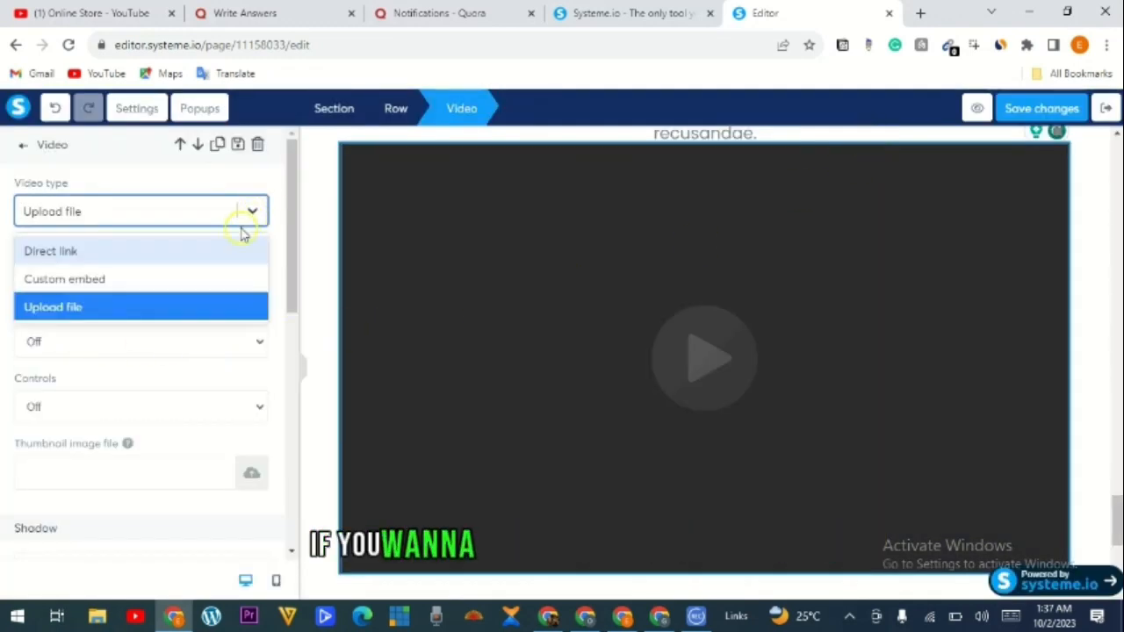
pyautogui.click(49, 280)
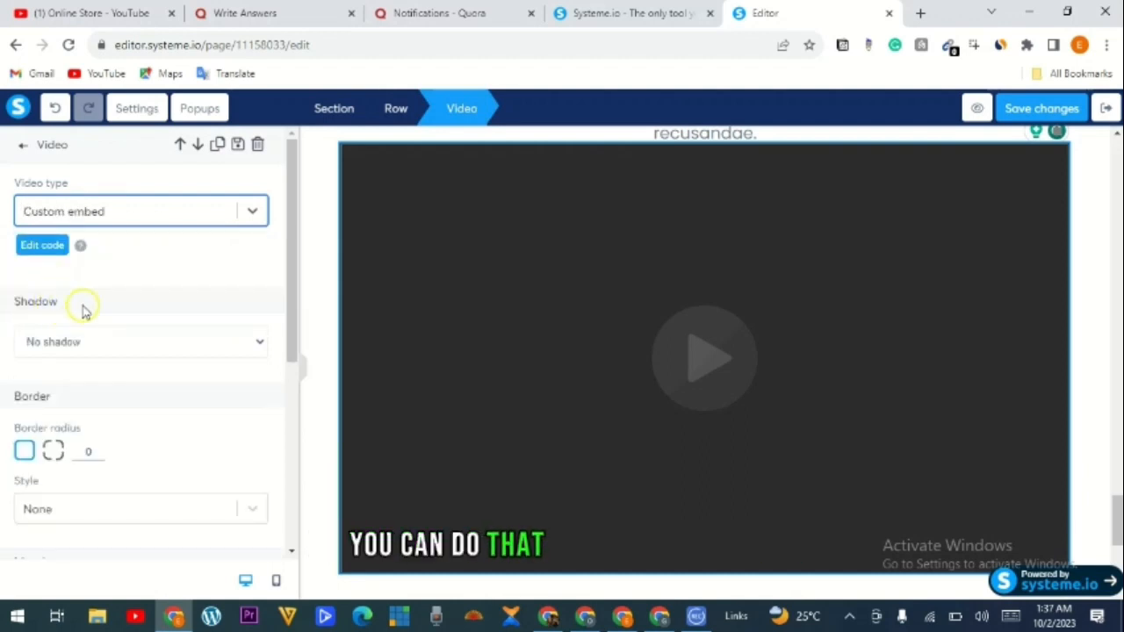
pyautogui.click(44, 246)
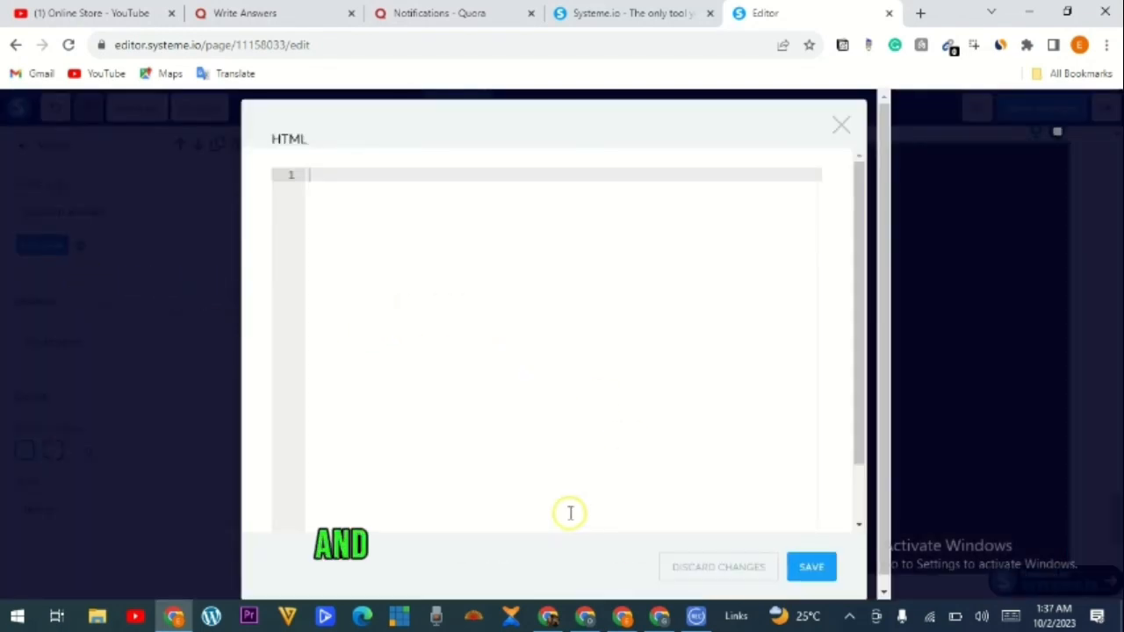
# Step: On the Online Store YouTube channel, open the video "Free traffic: Get free traffics from this 7 websites." and pause it
pyautogui.click(176, 617)
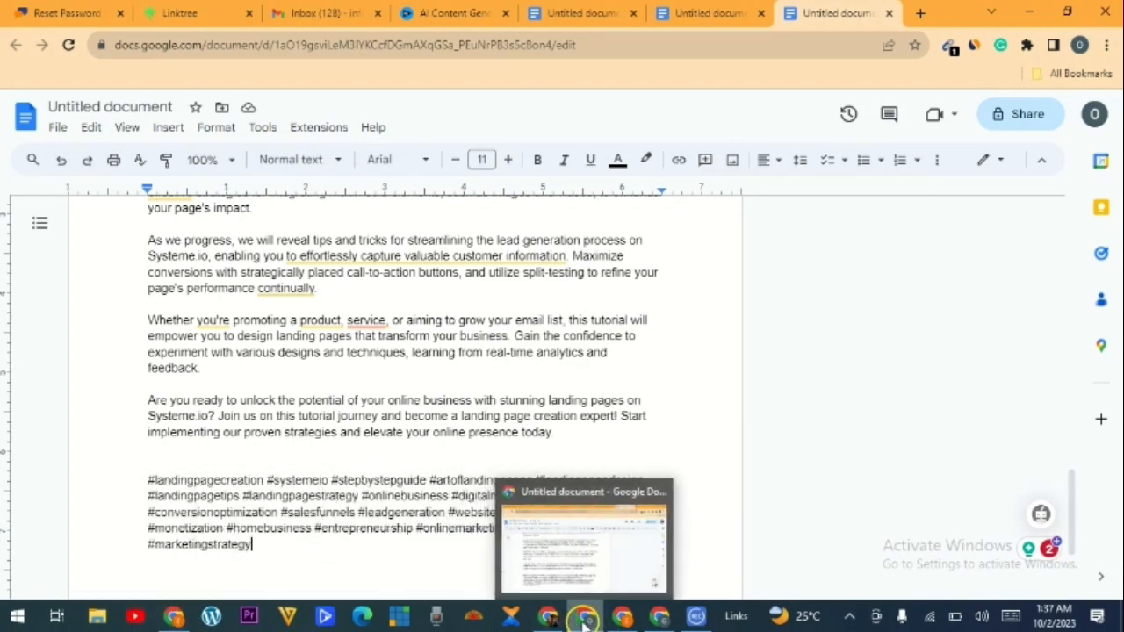
pyautogui.click(175, 617)
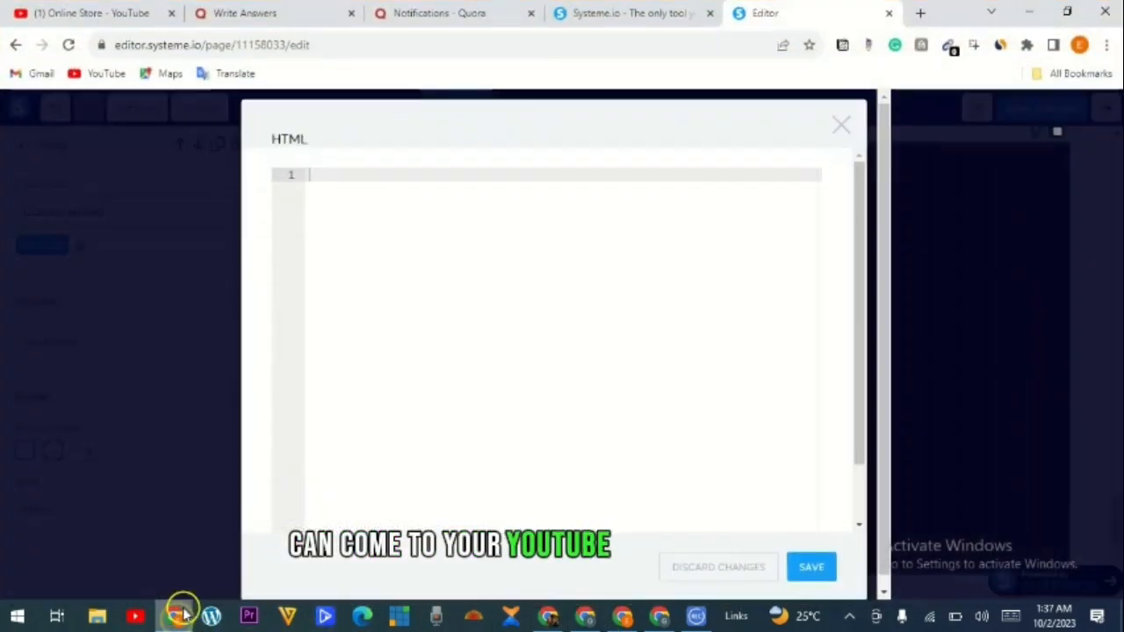
pyautogui.click(123, 12)
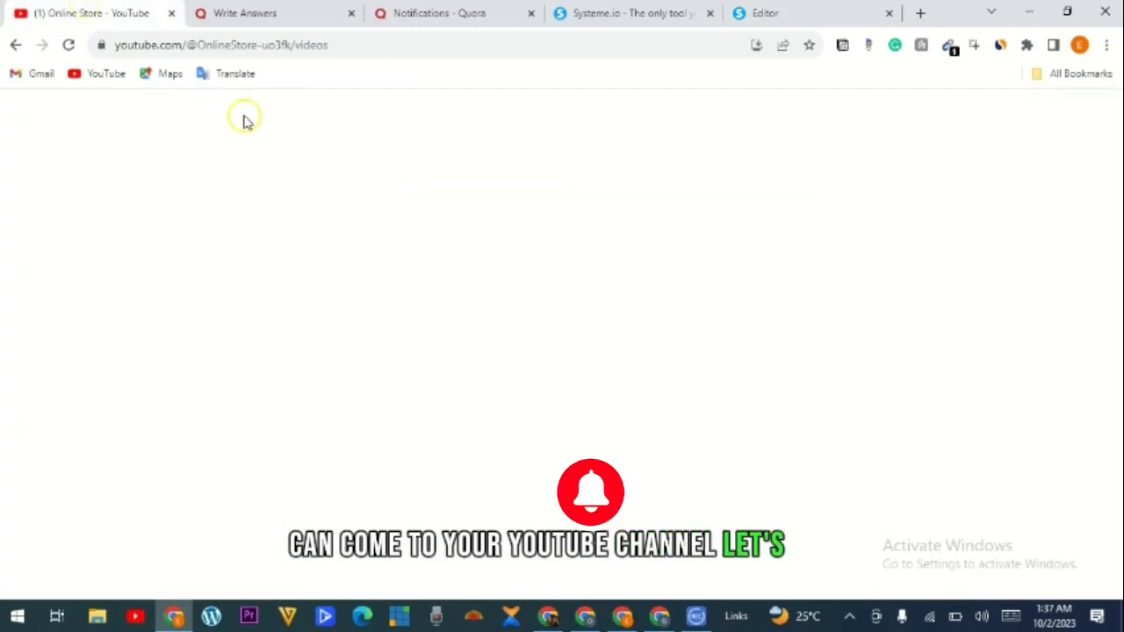
pyautogui.scroll(-4, 427, 432)
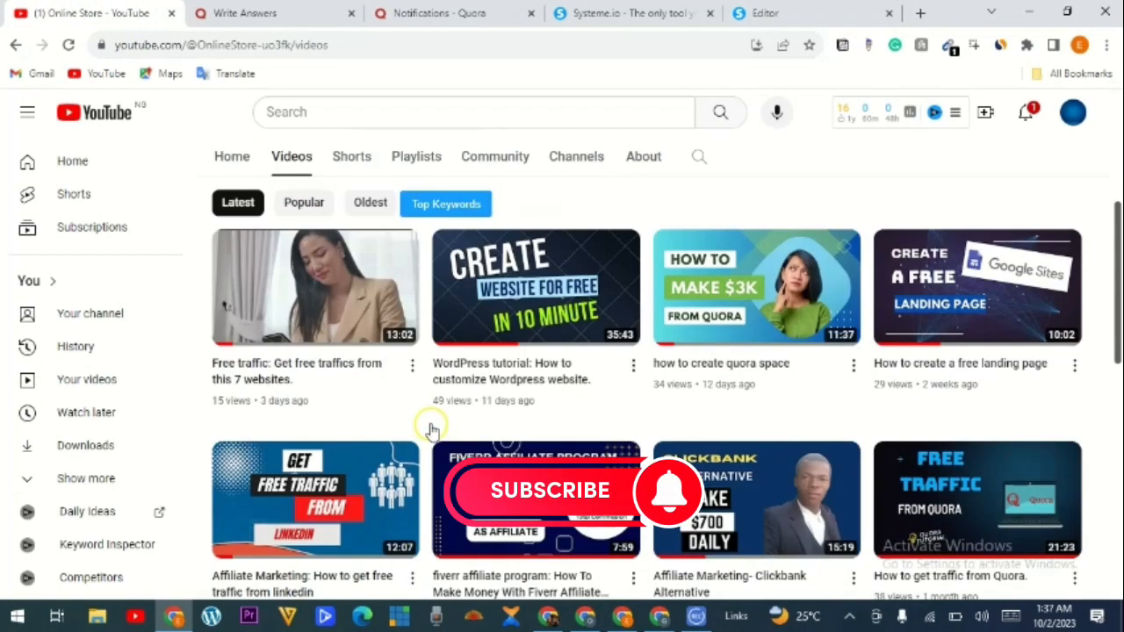
pyautogui.click(323, 314)
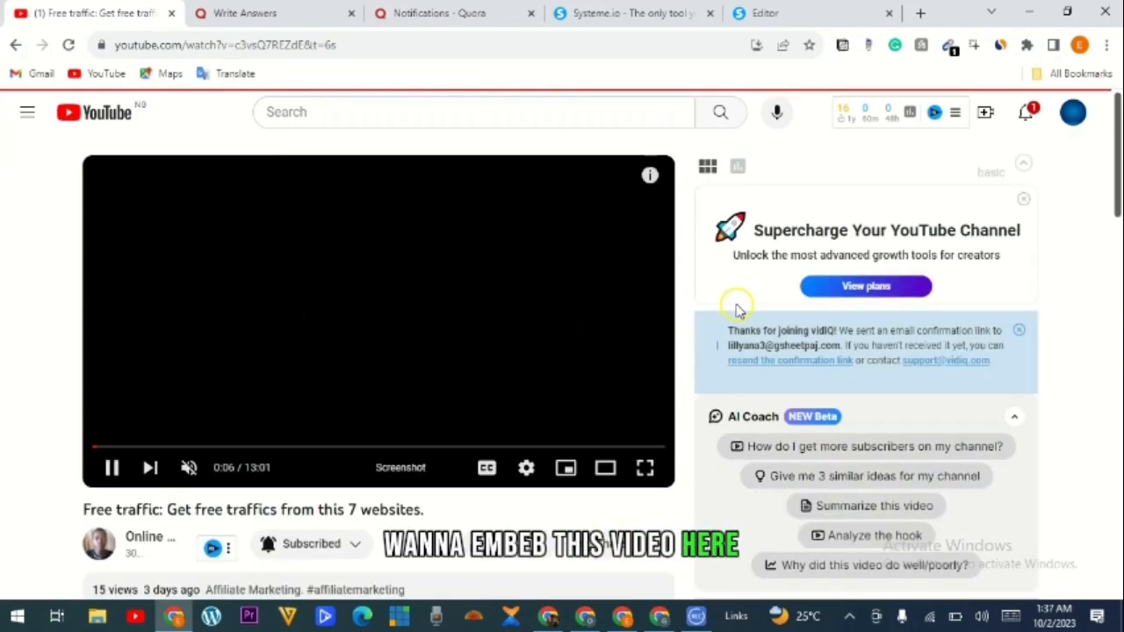
pyautogui.click(364, 316)
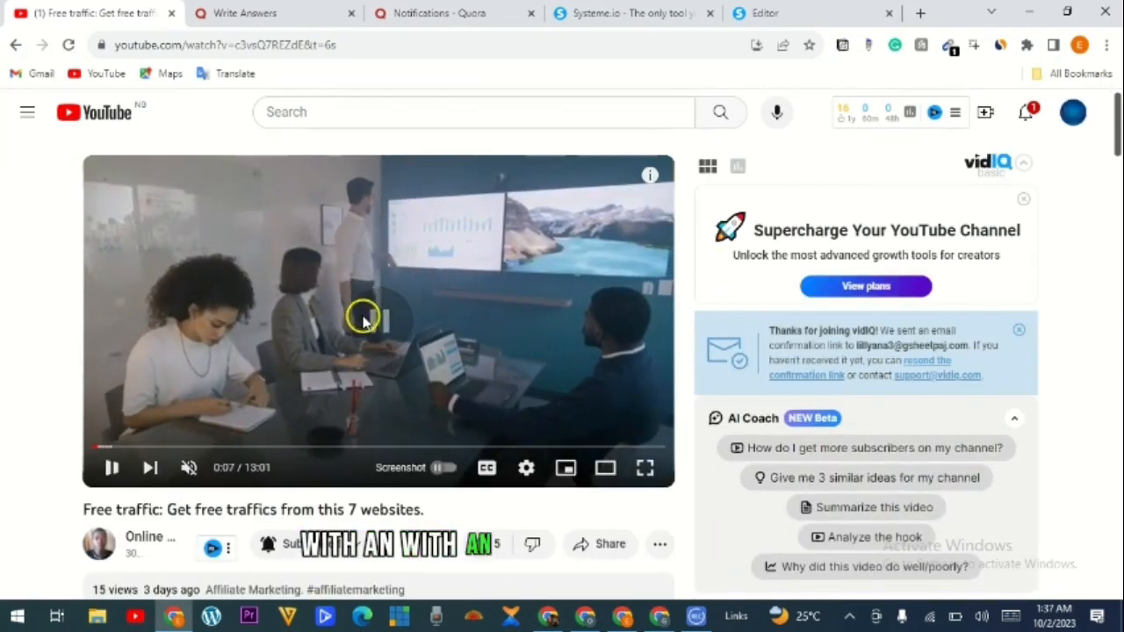
# Step: Copy the YouTube video's iframe embed code from its sharing options
pyautogui.scroll(-3, 618, 362)
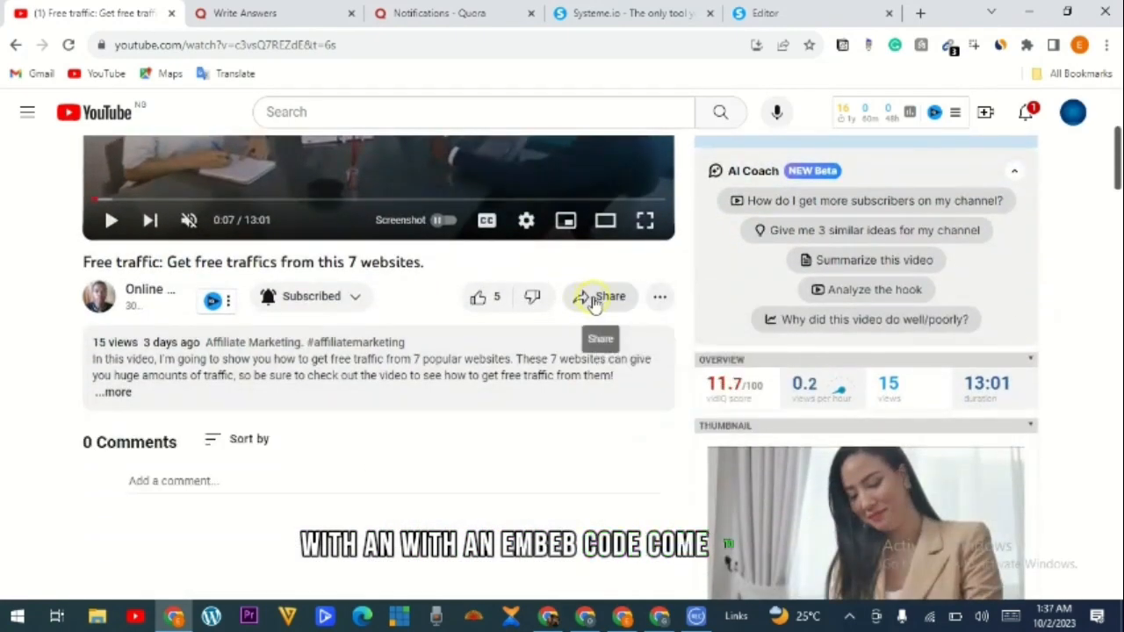
pyautogui.click(594, 299)
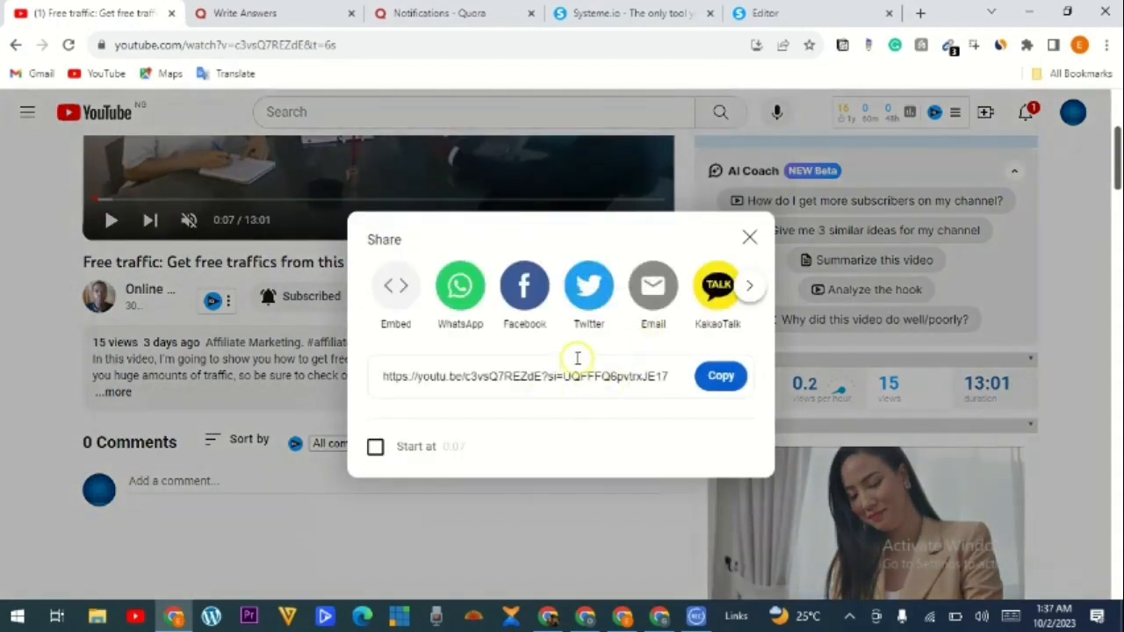
pyautogui.click(396, 293)
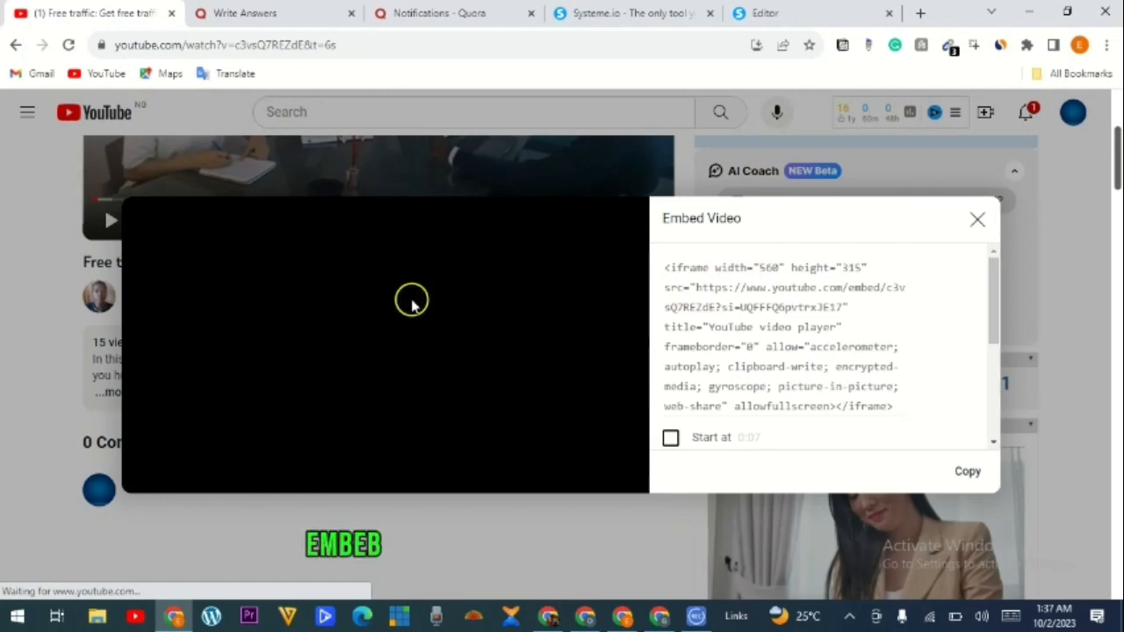
pyautogui.click(969, 474)
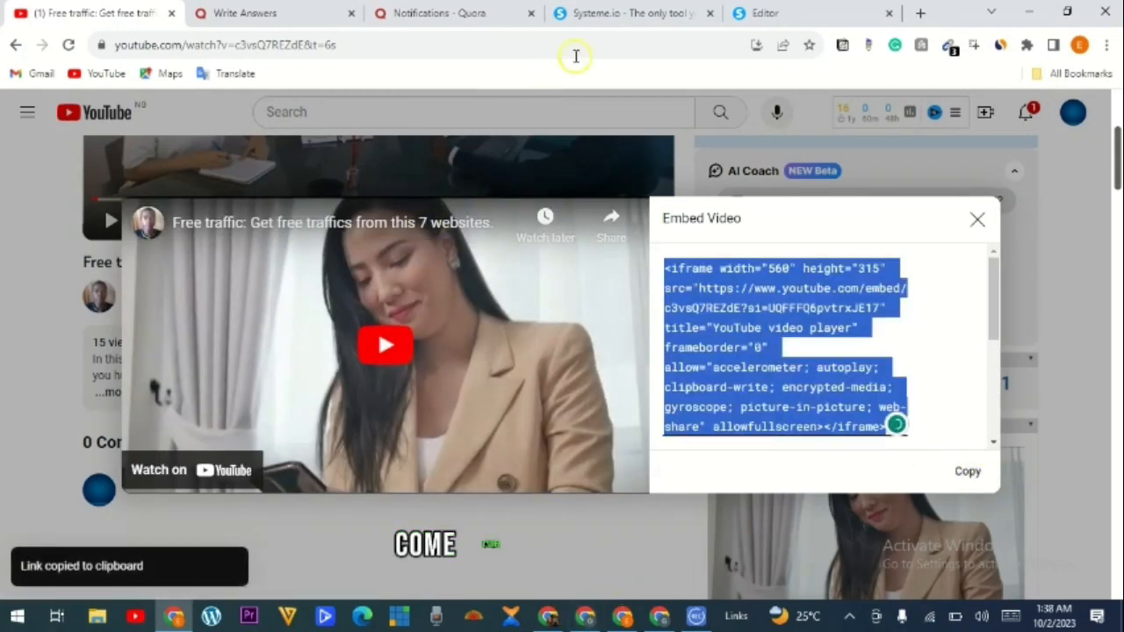
# Step: Back in the Systeme.io editor, paste the iframe embed code into the video element's HTML and save it
pyautogui.click(604, 19)
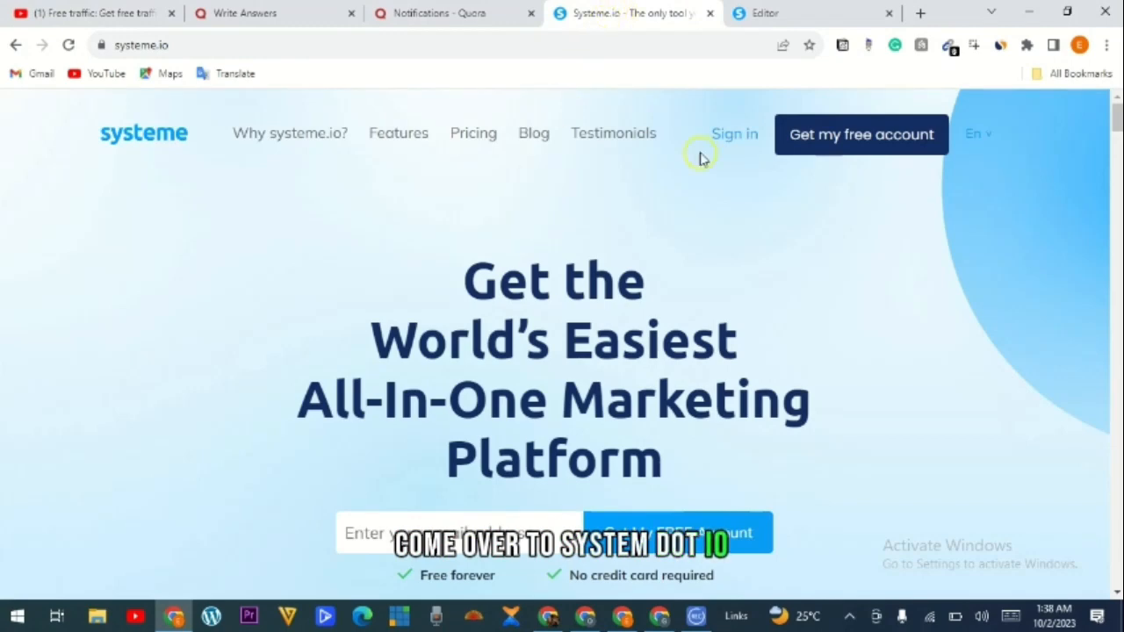
pyautogui.click(799, 18)
pyautogui.rightClick(416, 284)
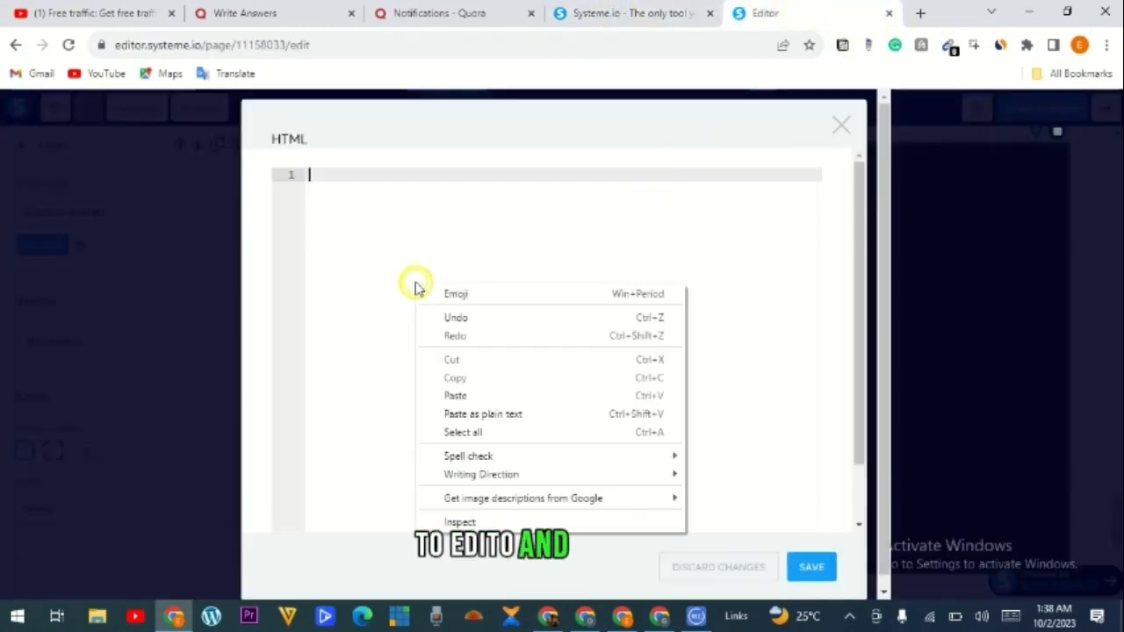
pyautogui.click(468, 397)
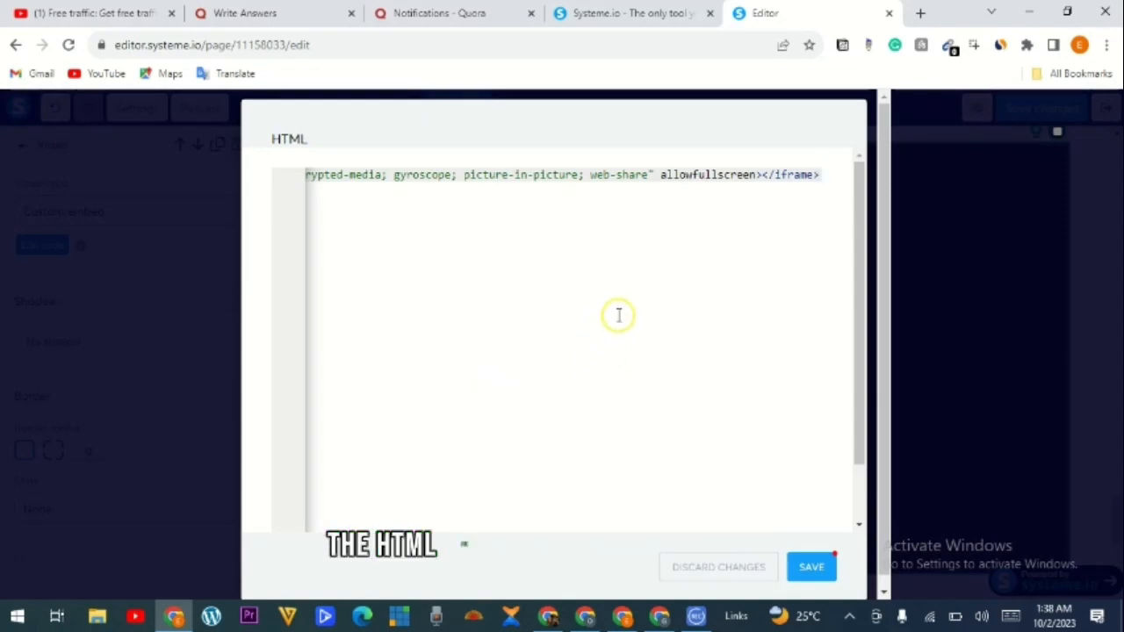
pyautogui.click(812, 564)
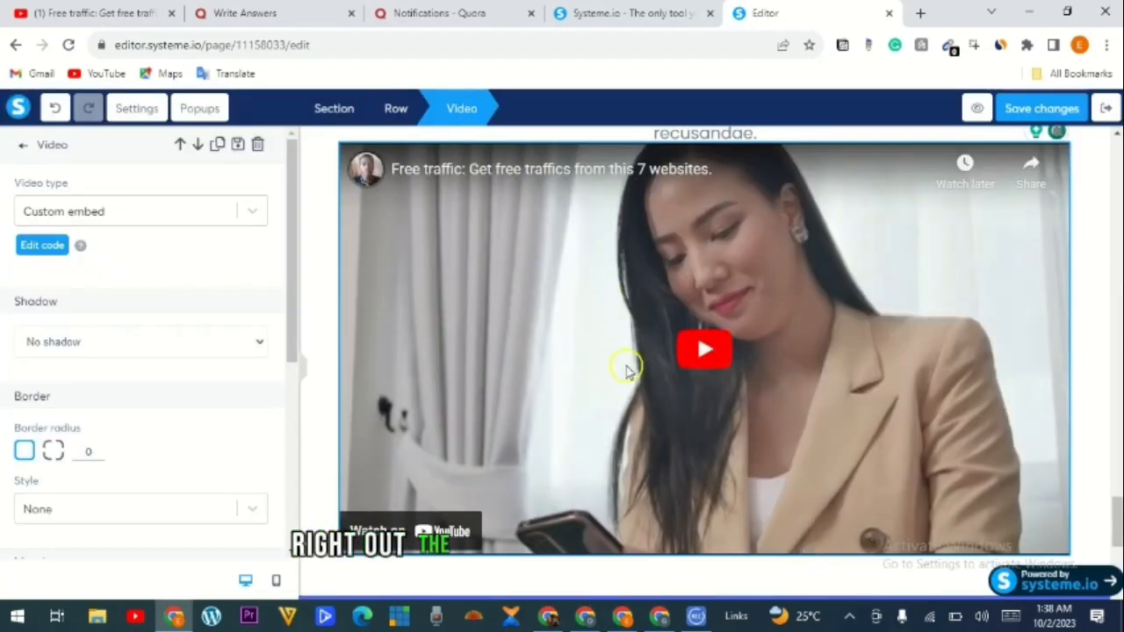
# Step: Examine the embedded video with the image and text above it, and the element types available for the page
pyautogui.click(1087, 322)
pyautogui.scroll(-4, 764, 373)
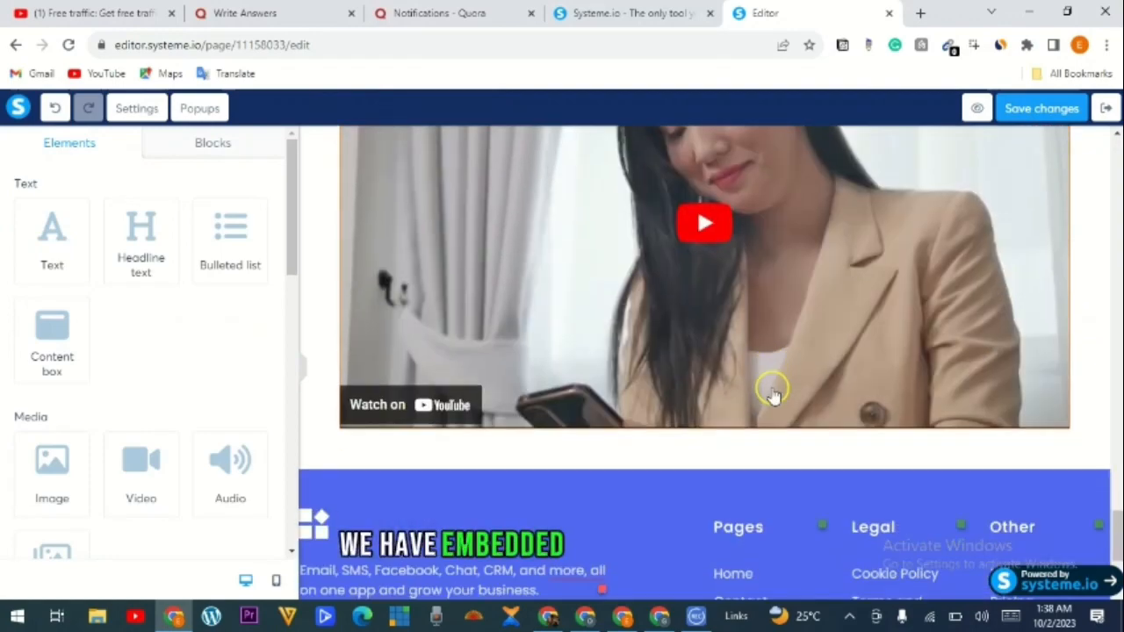
pyautogui.scroll(6, 771, 401)
pyautogui.scroll(3, 770, 410)
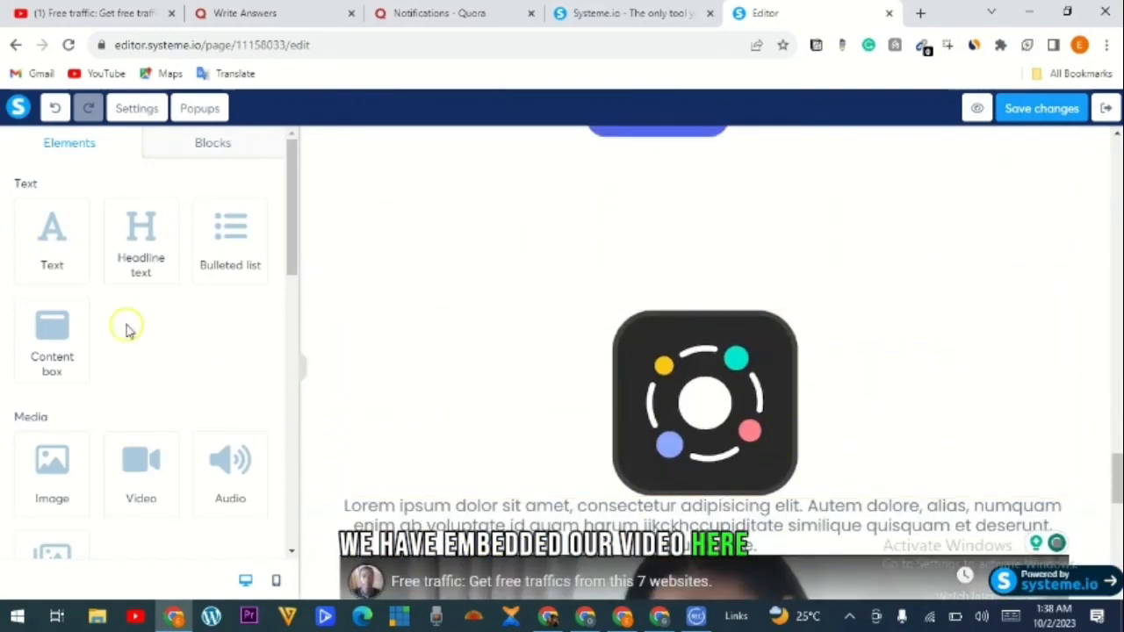
pyautogui.scroll(-6, 145, 434)
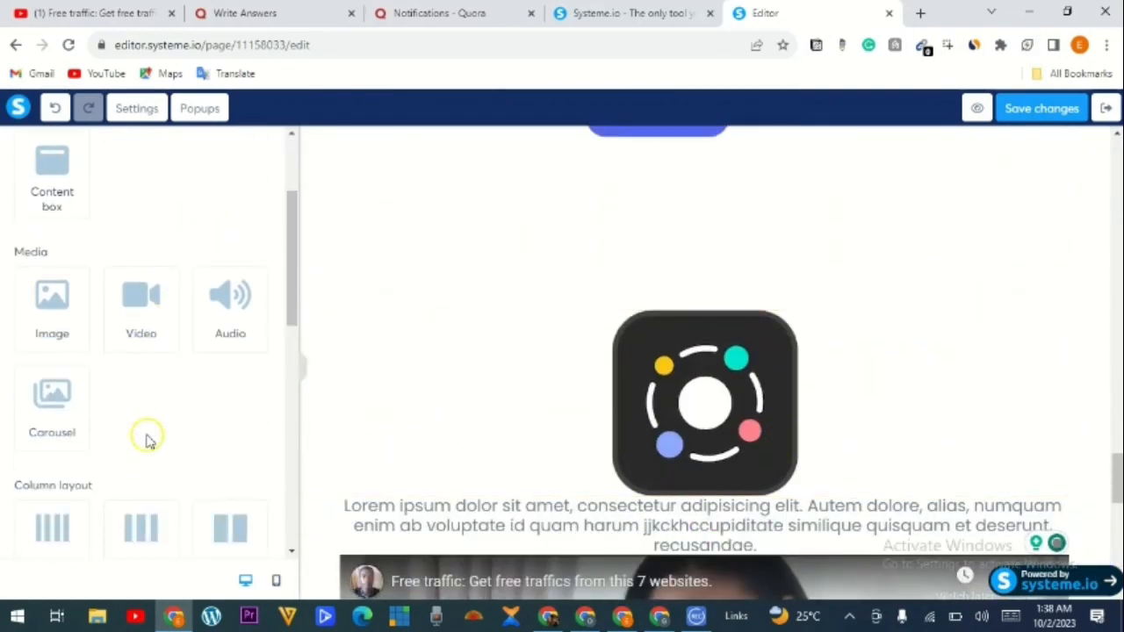
pyautogui.scroll(-3, 146, 439)
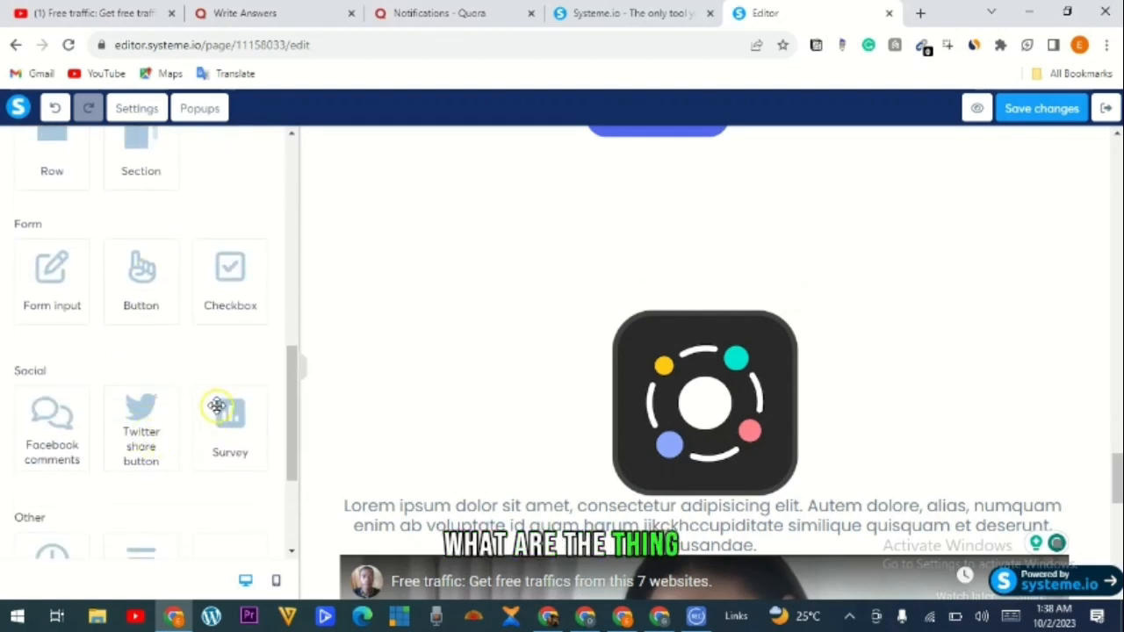
pyautogui.scroll(-5, 219, 422)
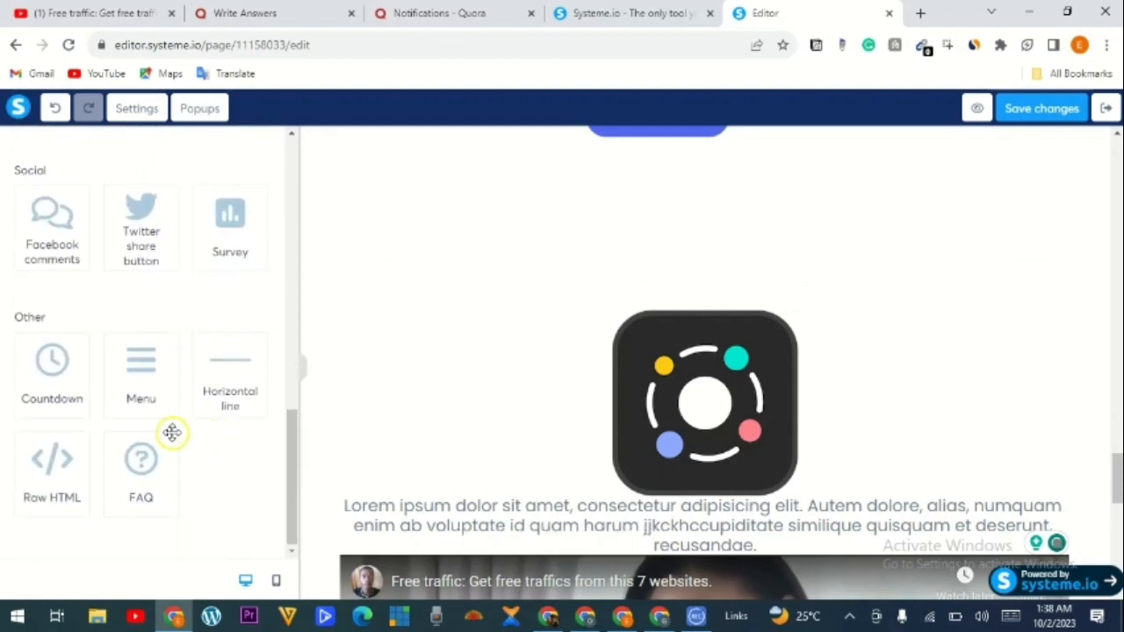
pyautogui.scroll(6, 190, 431)
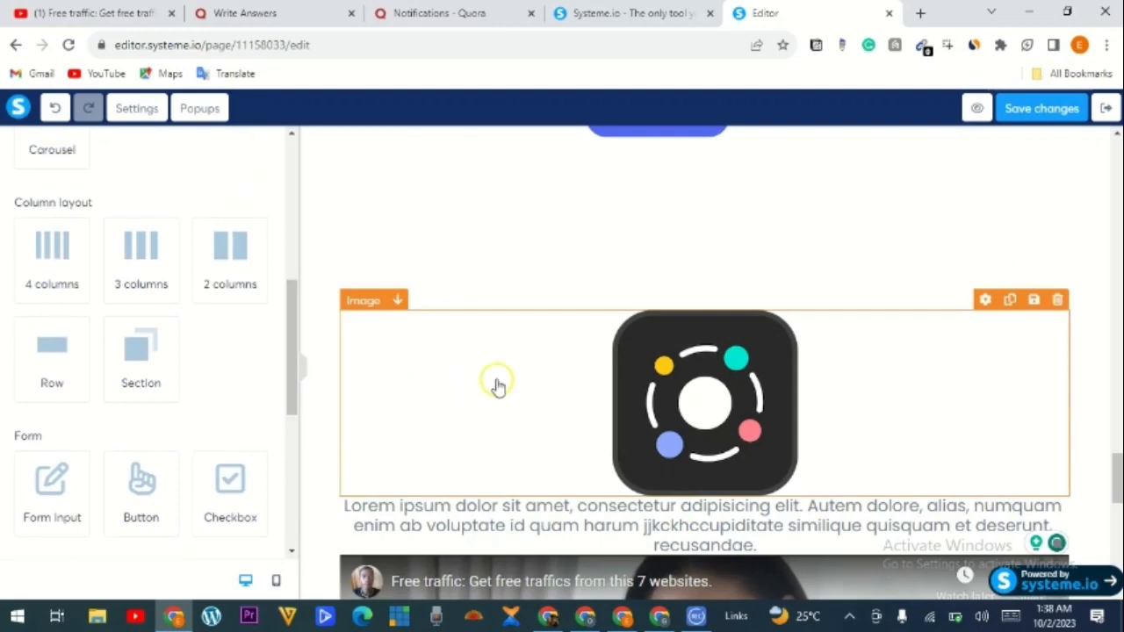
pyautogui.click(580, 306)
pyautogui.scroll(-2, 647, 349)
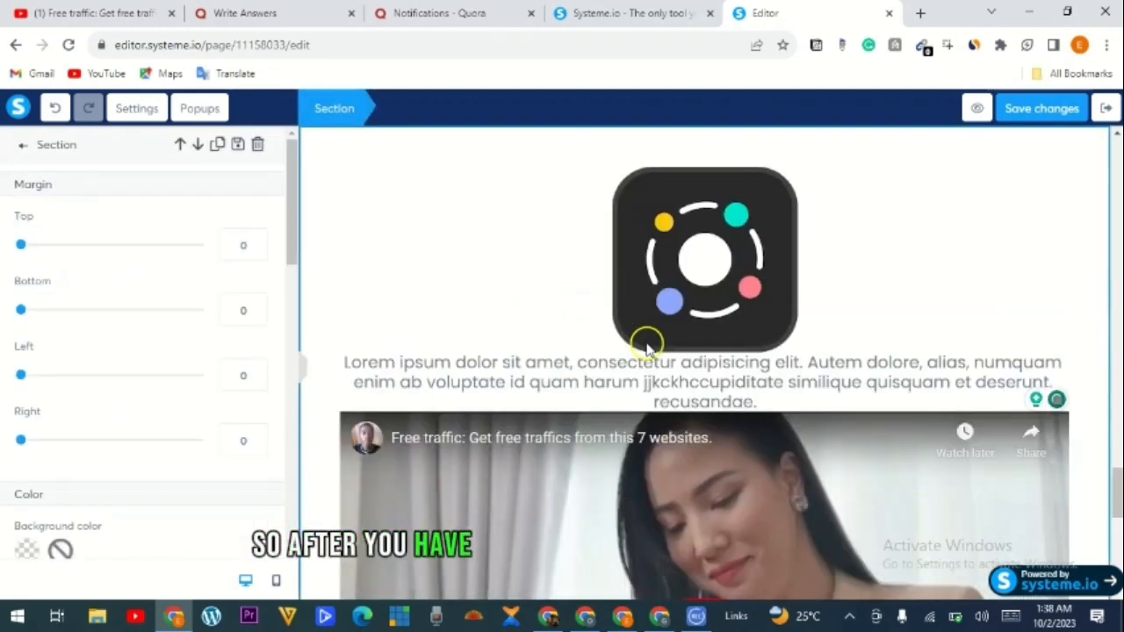
# Step: Save and exit the page editor, and copy the Squeeze page's URL
pyautogui.click(1032, 108)
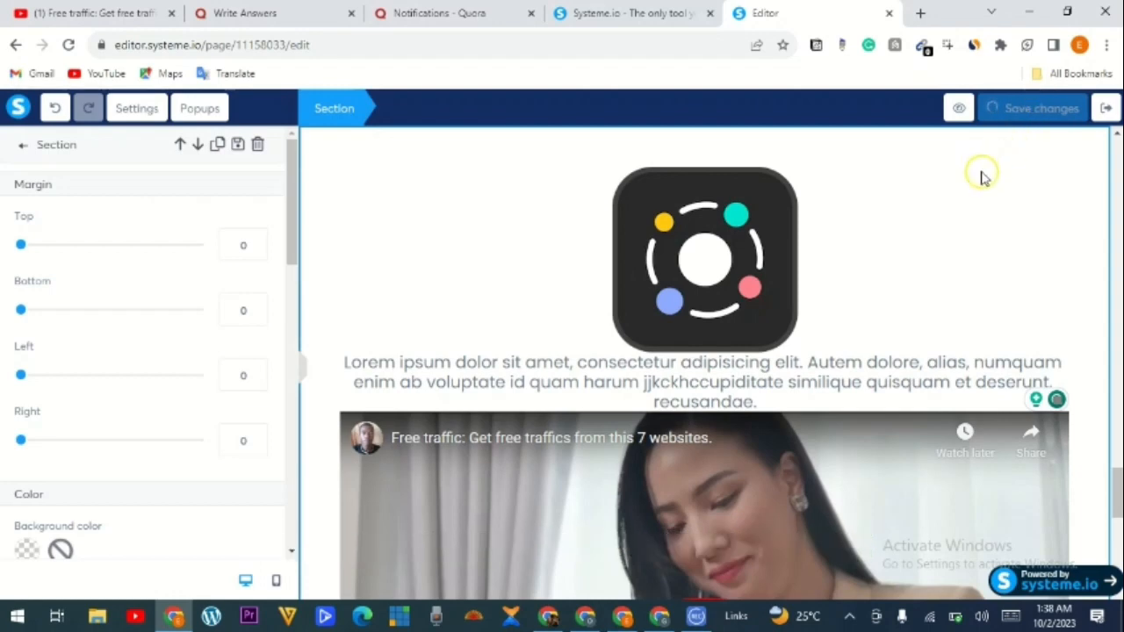
pyautogui.click(1105, 109)
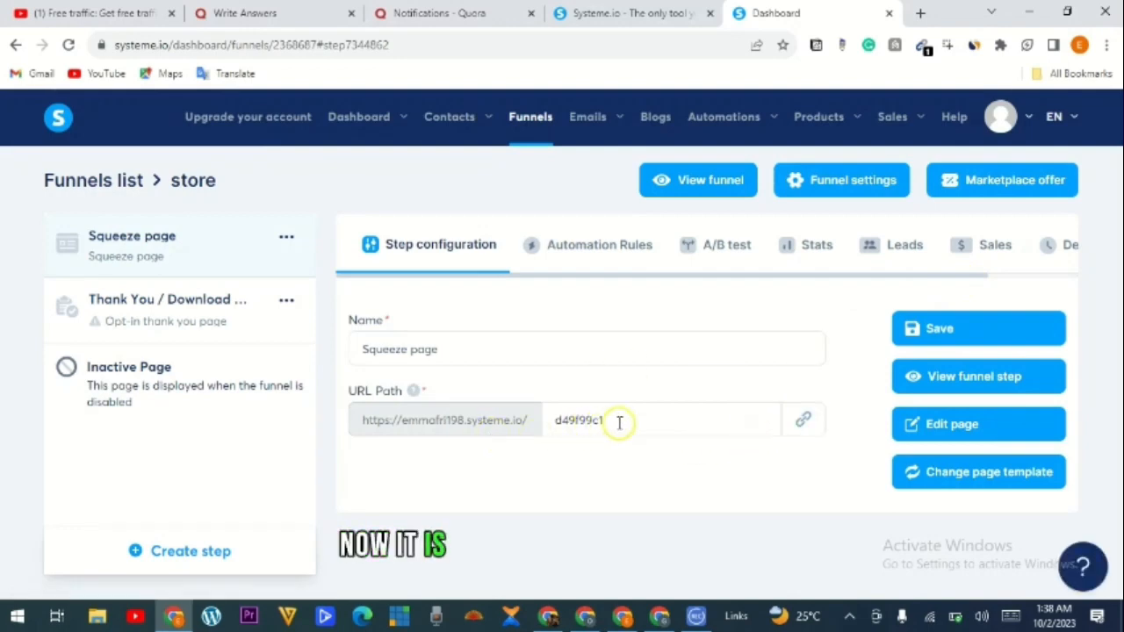
pyautogui.click(804, 422)
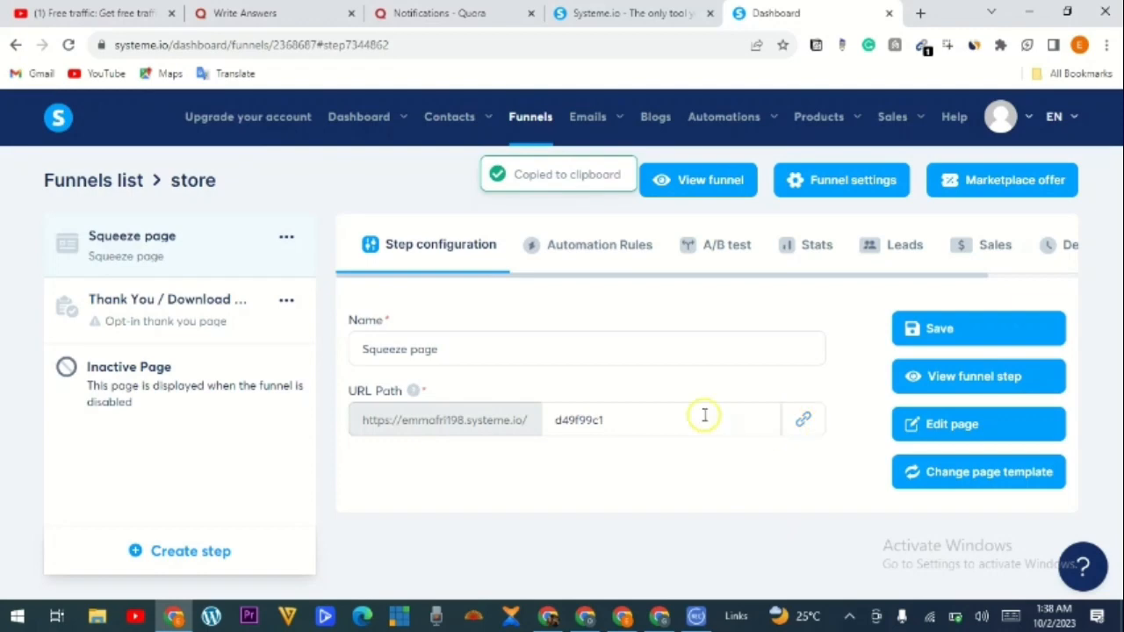